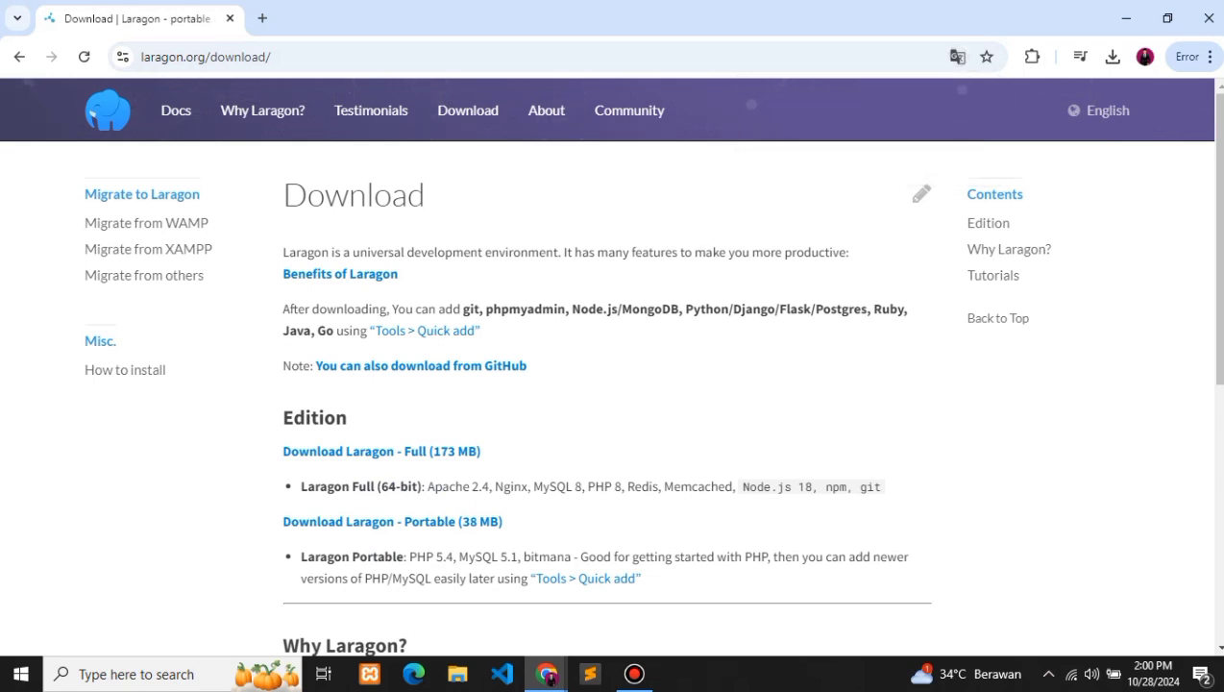
# Step: Download the Laragon Full (173 MB) edition from the Edition section
pyautogui.moveTo(283, 451); pyautogui.dragTo(880, 487)
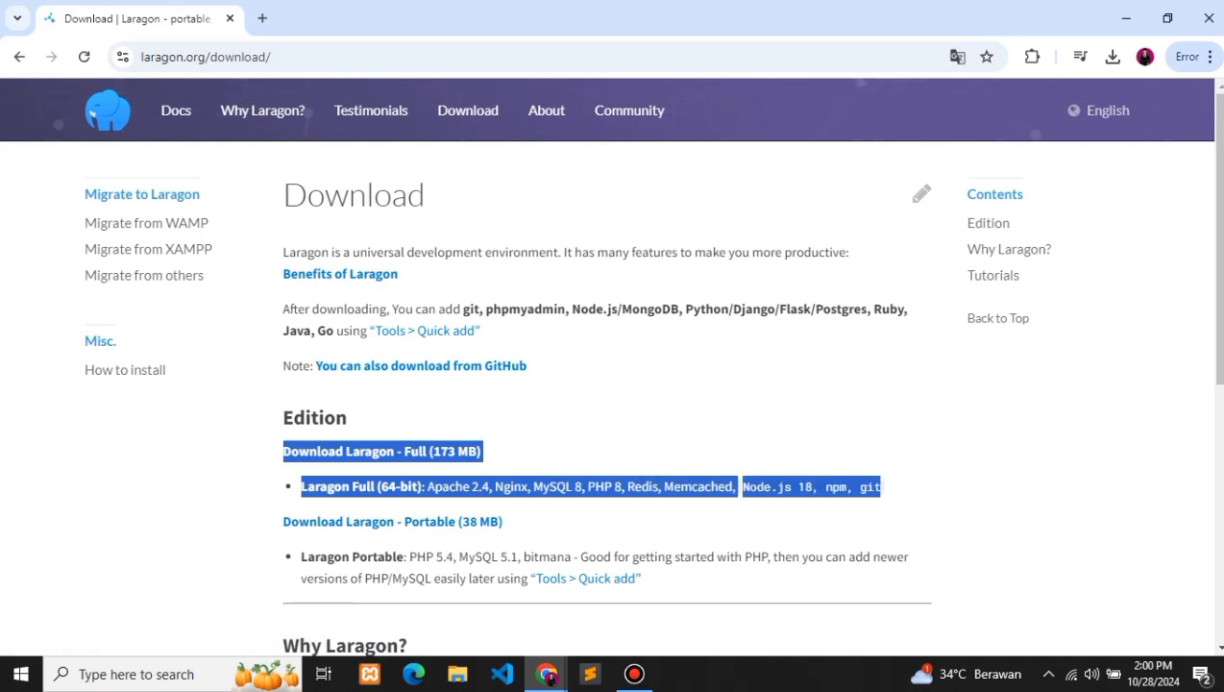
pyautogui.click(538, 419)
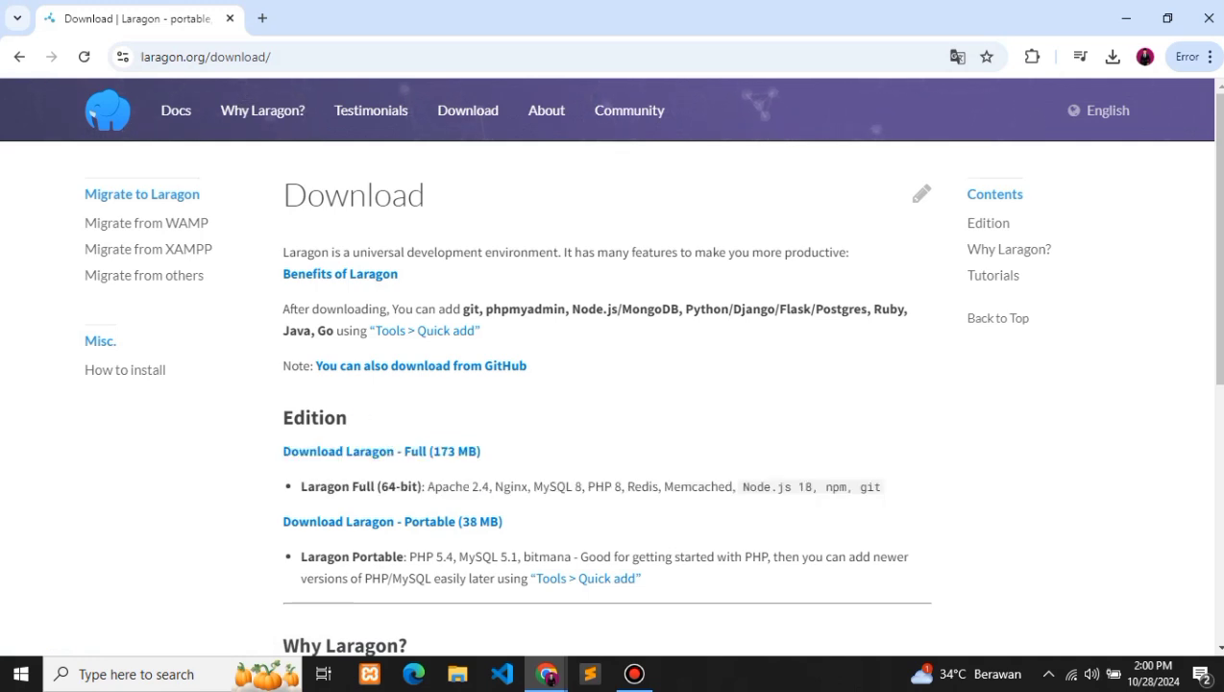
pyautogui.moveTo(283, 451); pyautogui.dragTo(480, 452)
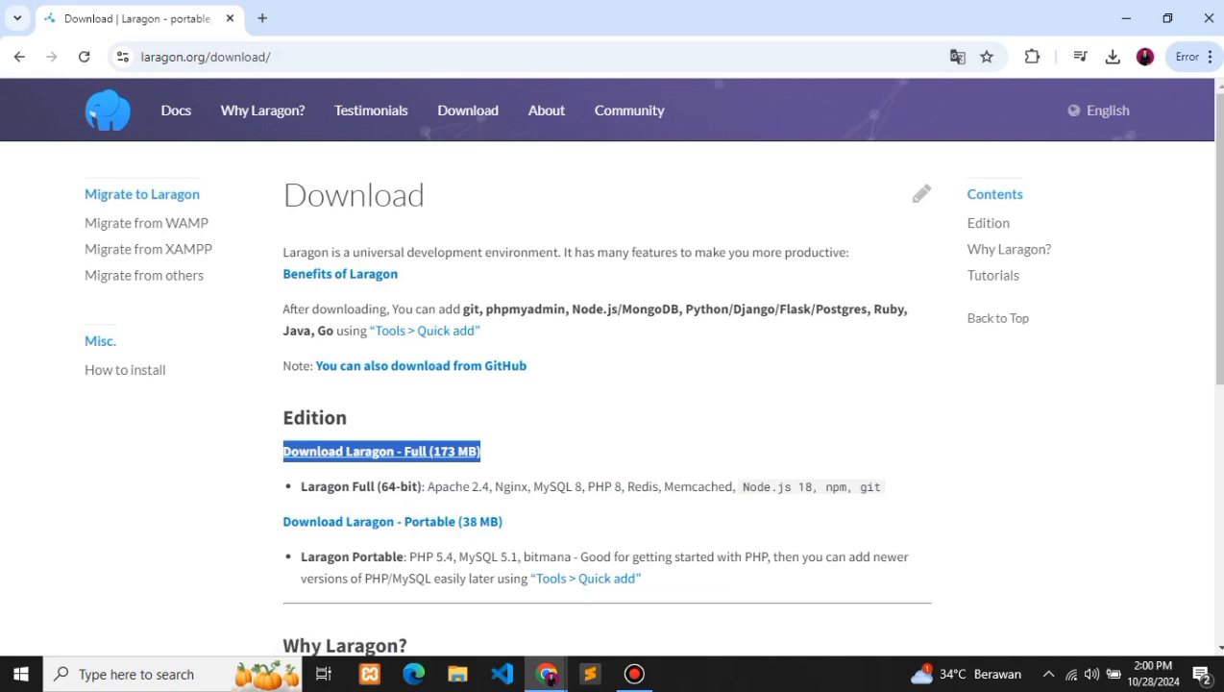
pyautogui.click(432, 451)
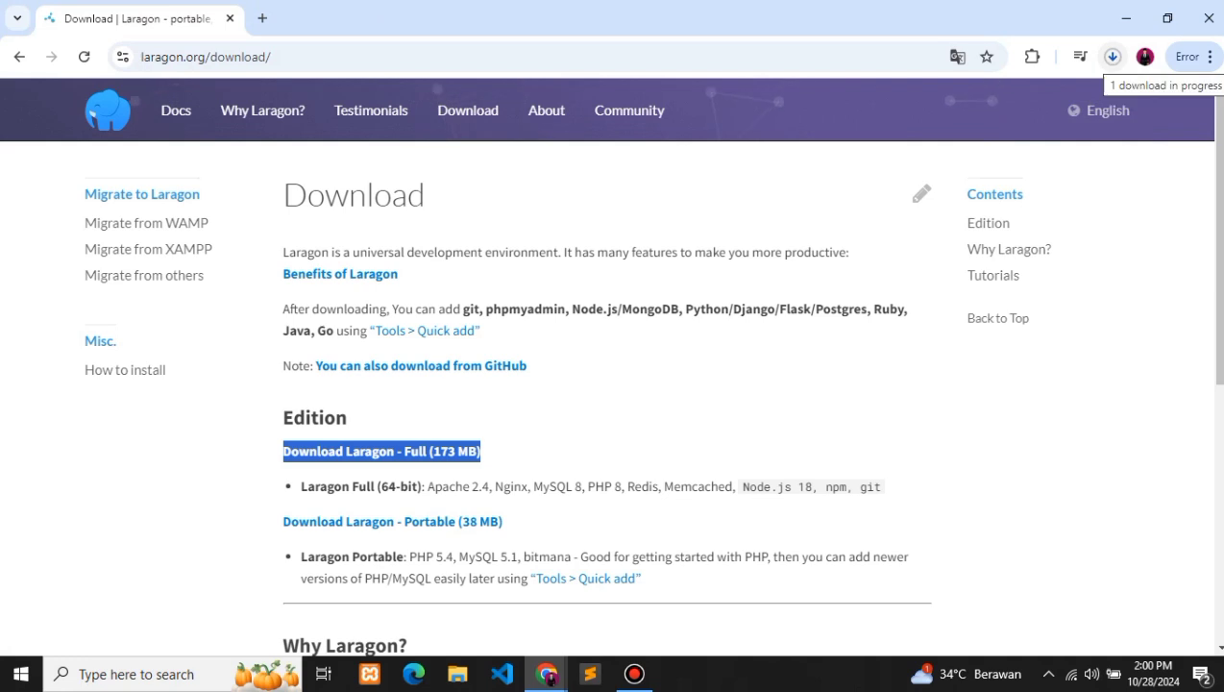
# Step: Check the Laragon download's progress and open the full download history
pyautogui.click(1112, 56)
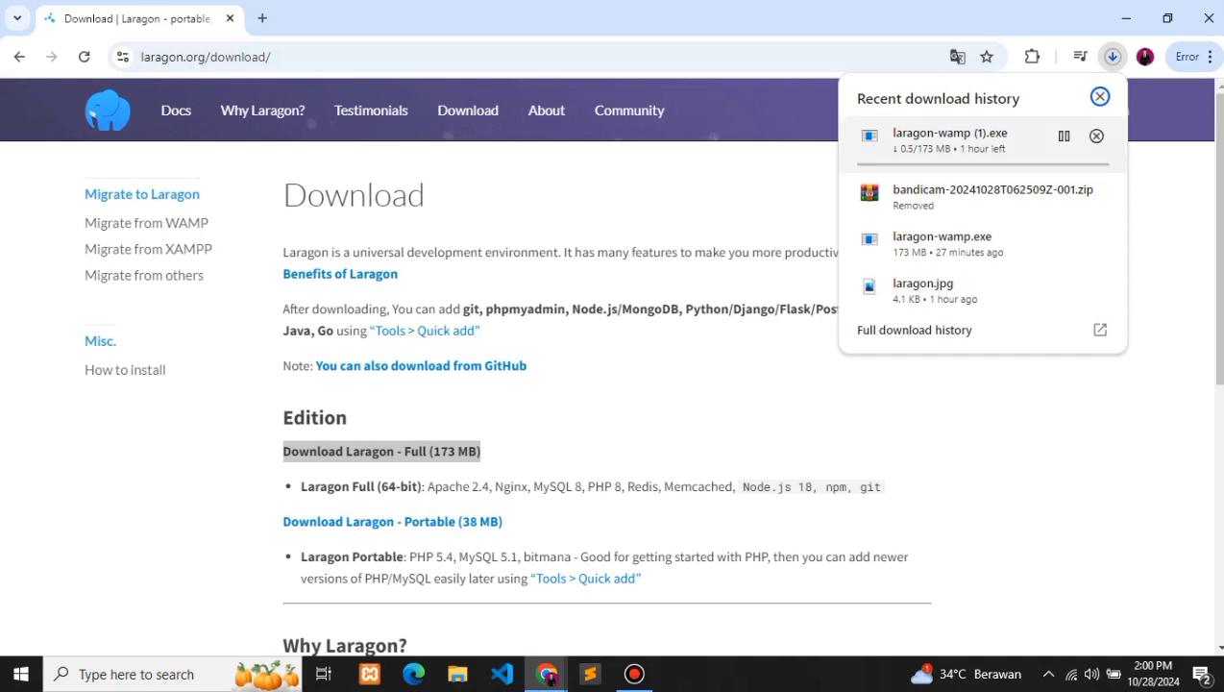
pyautogui.click(773, 183)
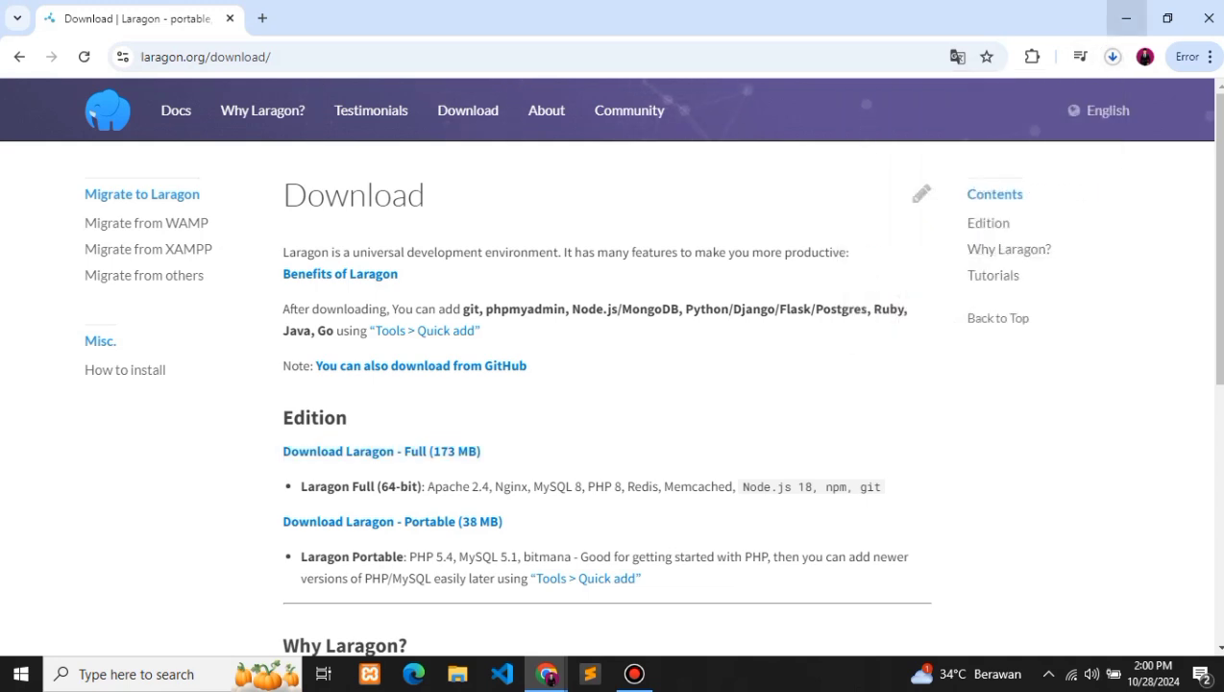
pyautogui.click(1113, 56)
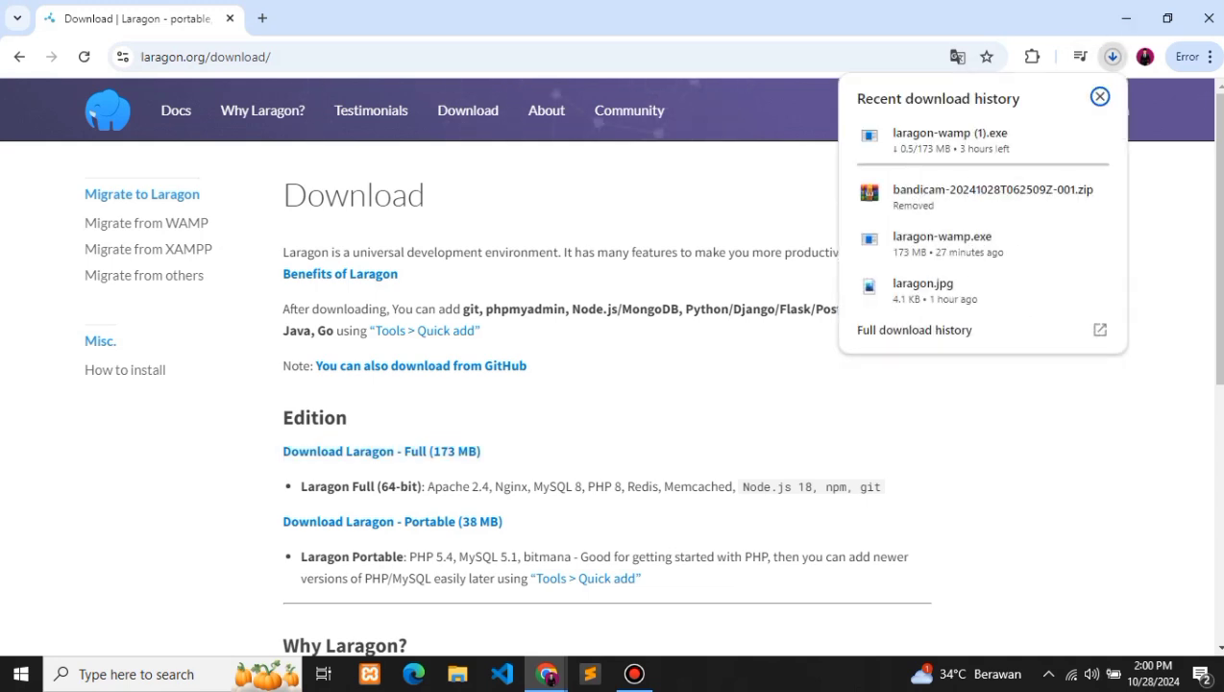
pyautogui.click(952, 330)
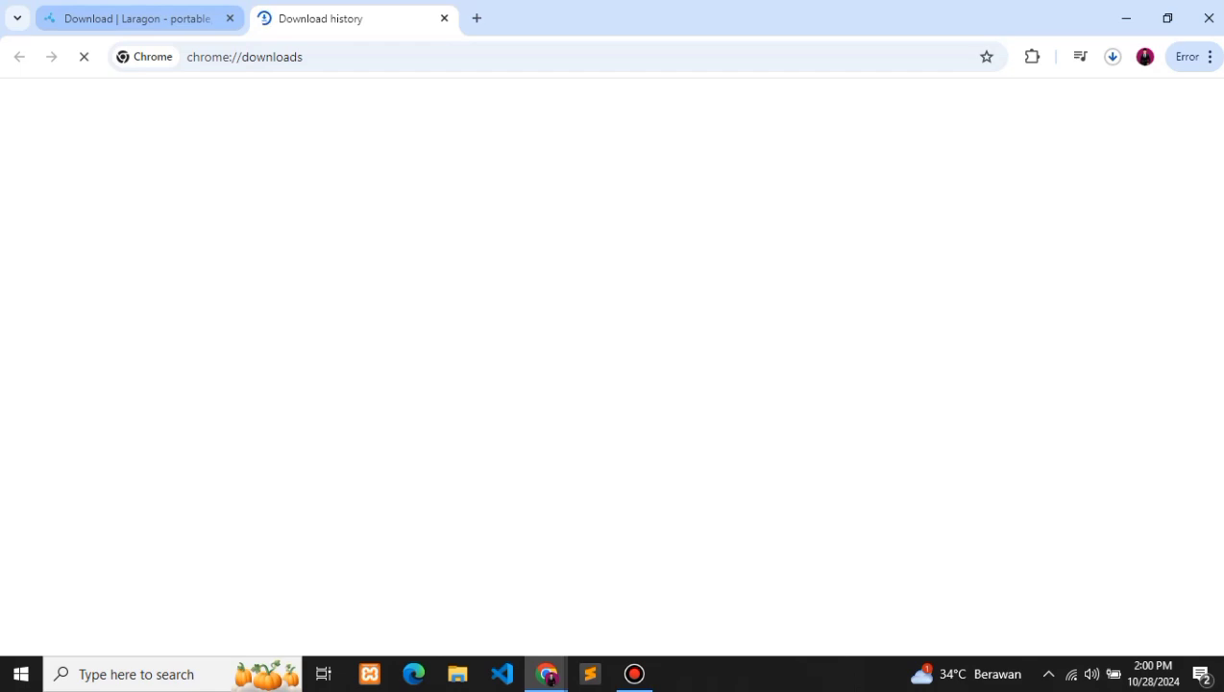
pyautogui.click(135, 18)
pyautogui.click(327, 18)
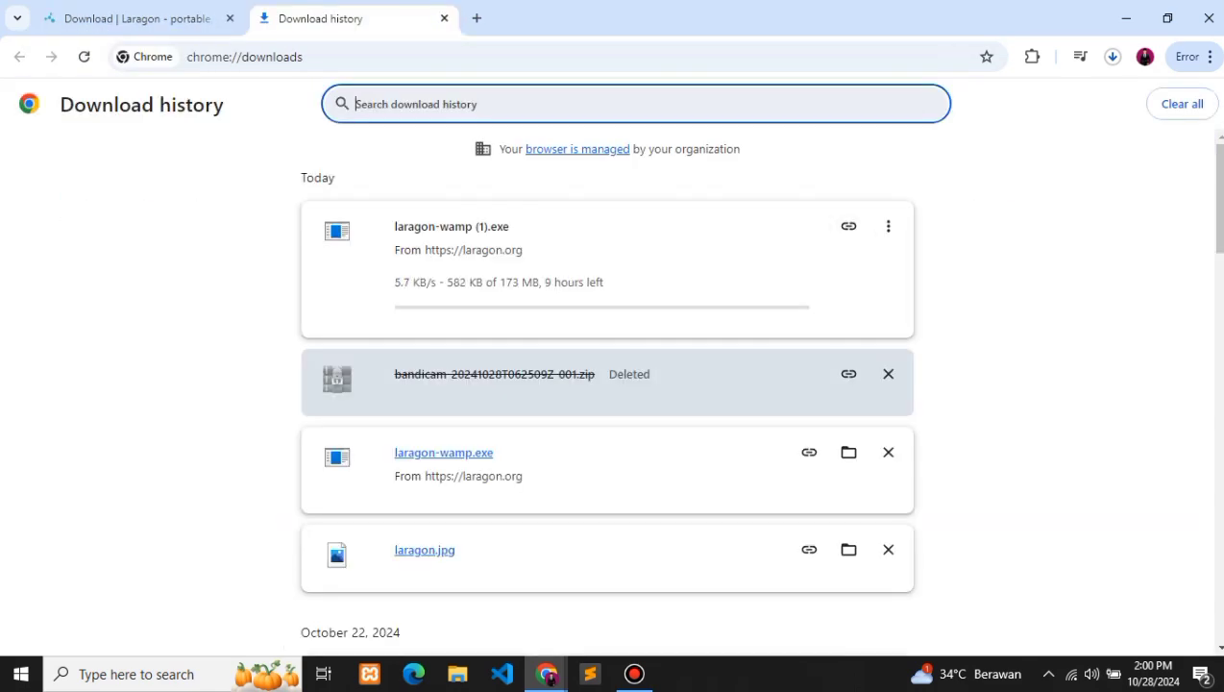
# Step: Pause the laragon-wamp (1).exe download and remove the deleted bandicam zip entry from the download history
pyautogui.click(888, 226)
pyautogui.click(819, 231)
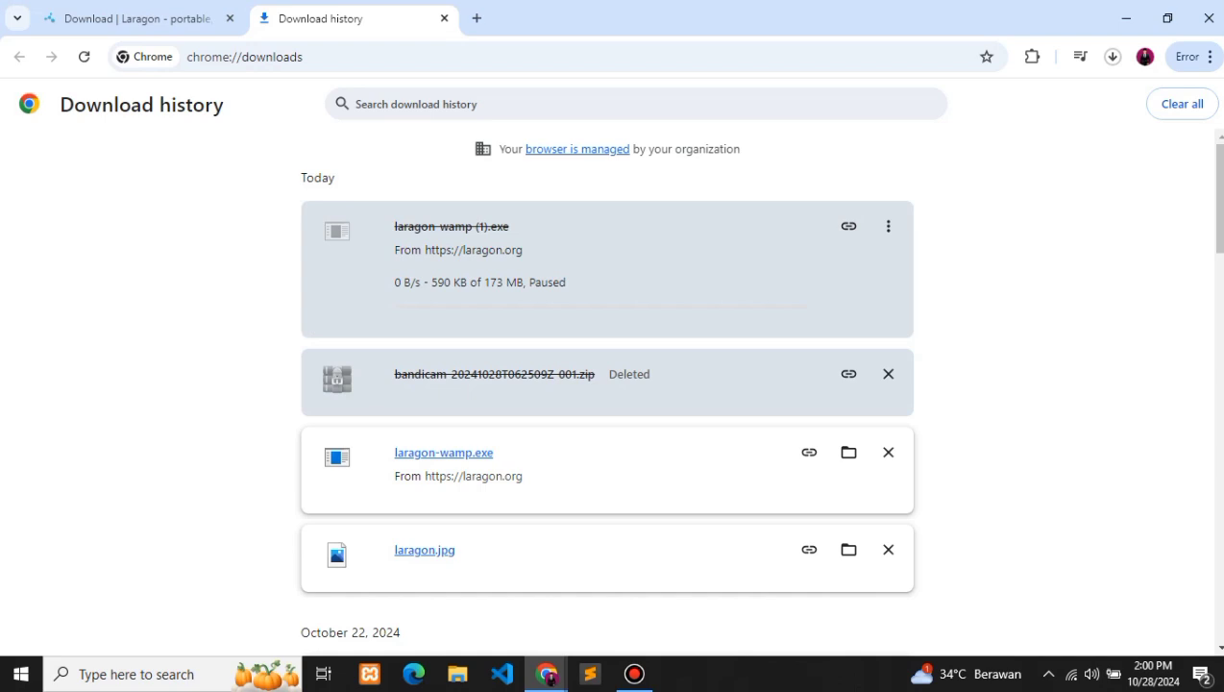
pyautogui.scroll(-1, 607, 384)
pyautogui.click(888, 284)
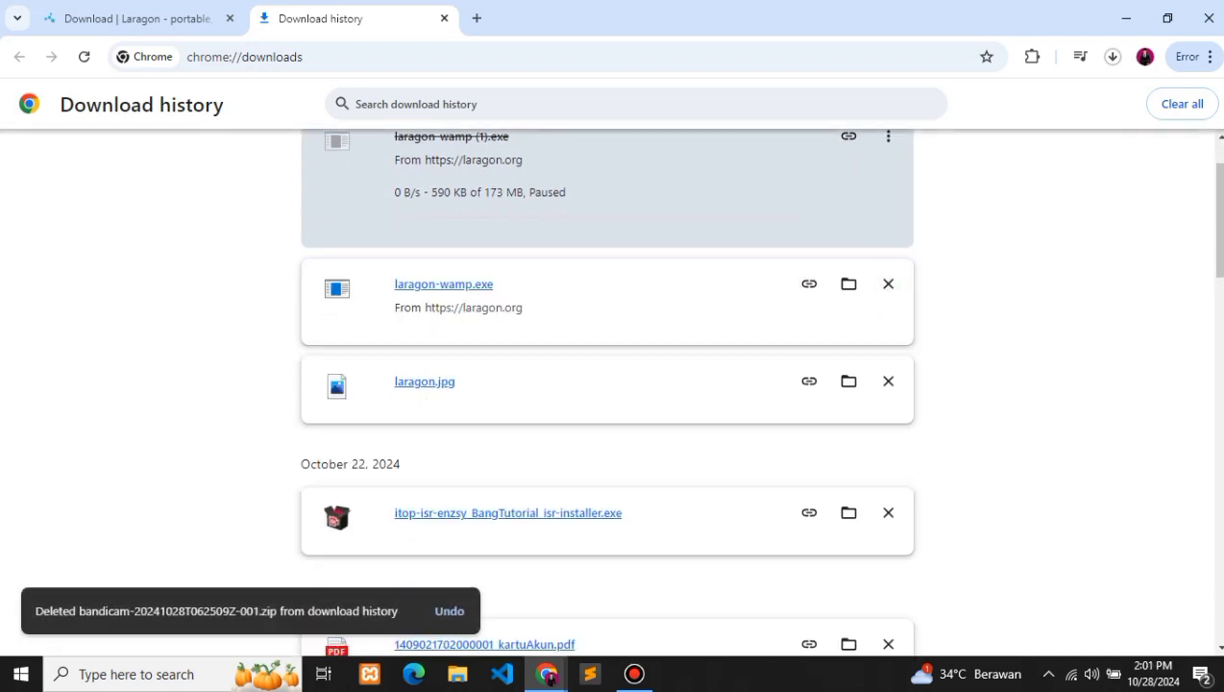
# Step: Show the already downloaded laragon-wamp.exe in its folder and run it as administrator
pyautogui.scroll(-1, 888, 283)
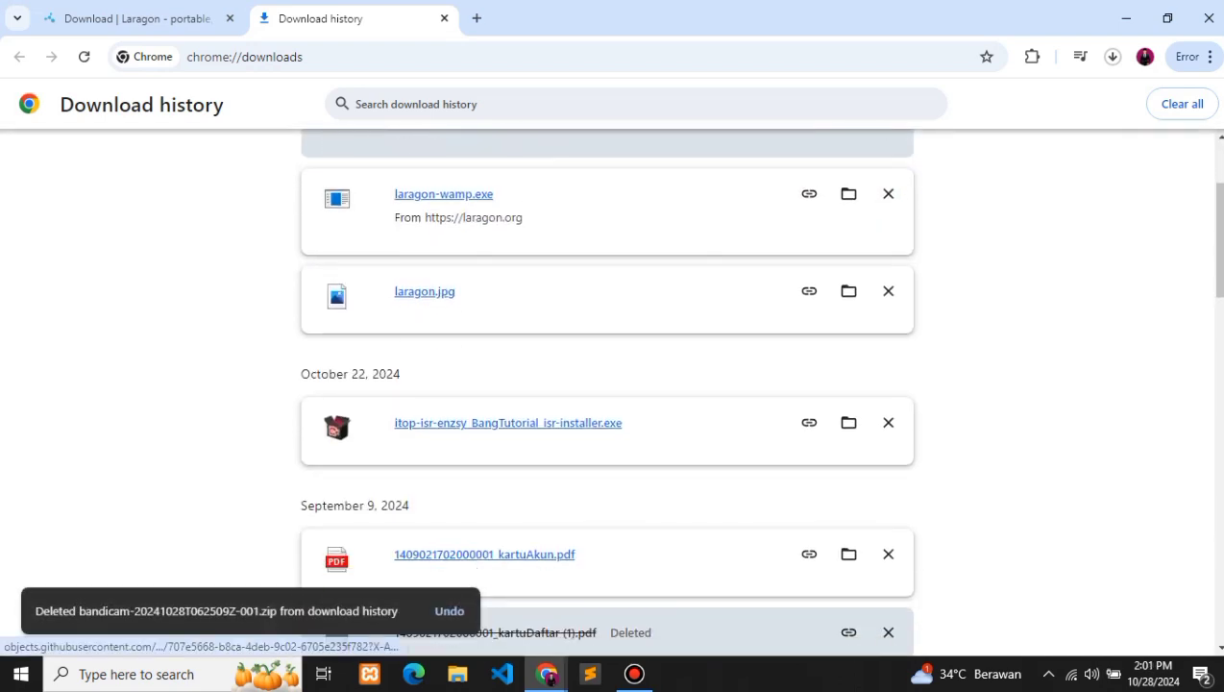
pyautogui.click(848, 193)
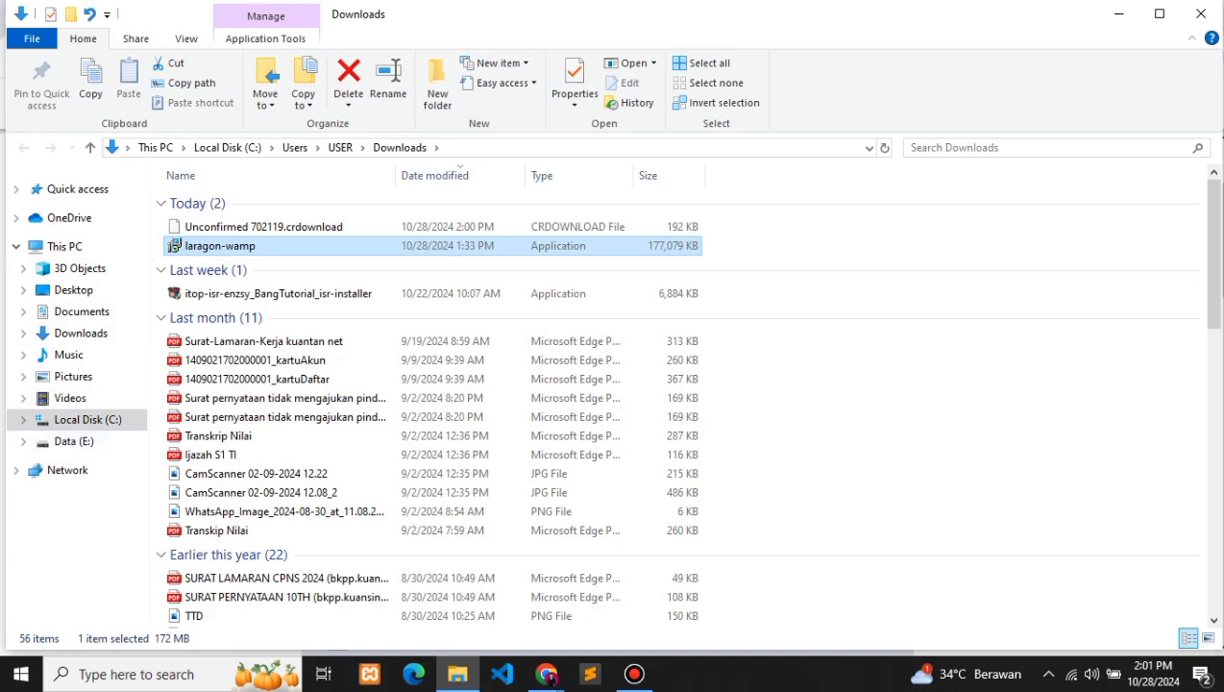
pyautogui.rightClick(361, 246)
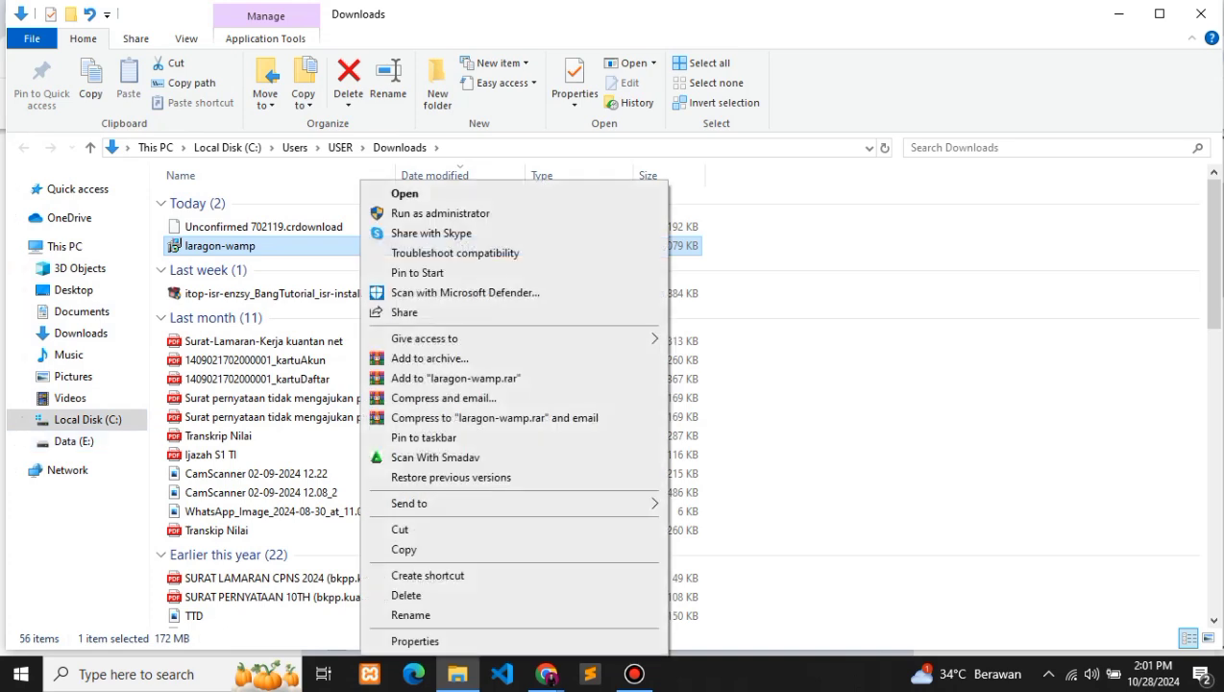
pyautogui.click(440, 213)
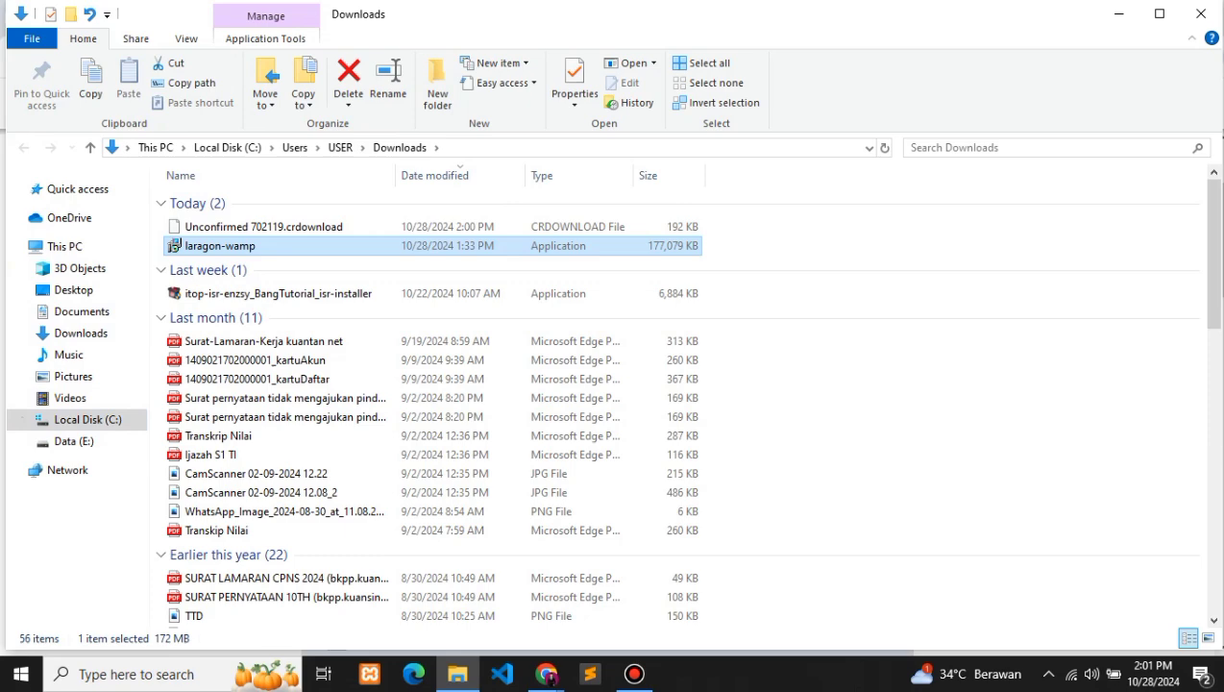
# Step: Minimize the browser window and accept English as the setup language
pyautogui.click(547, 675)
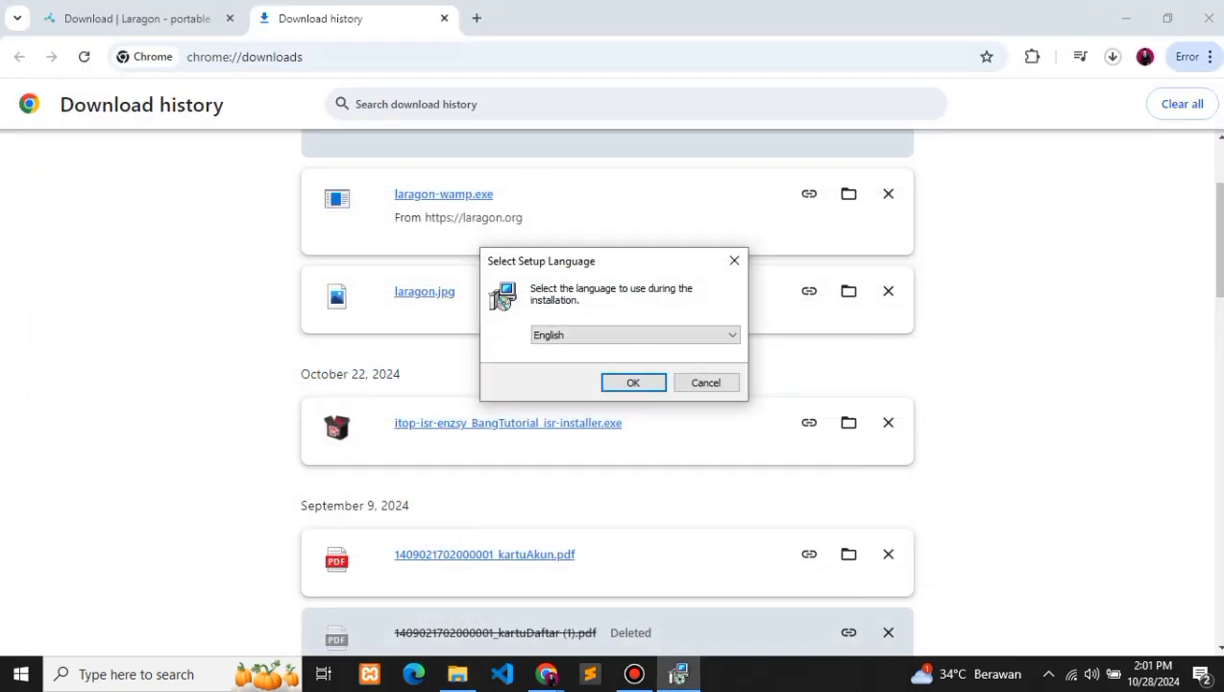
pyautogui.click(548, 674)
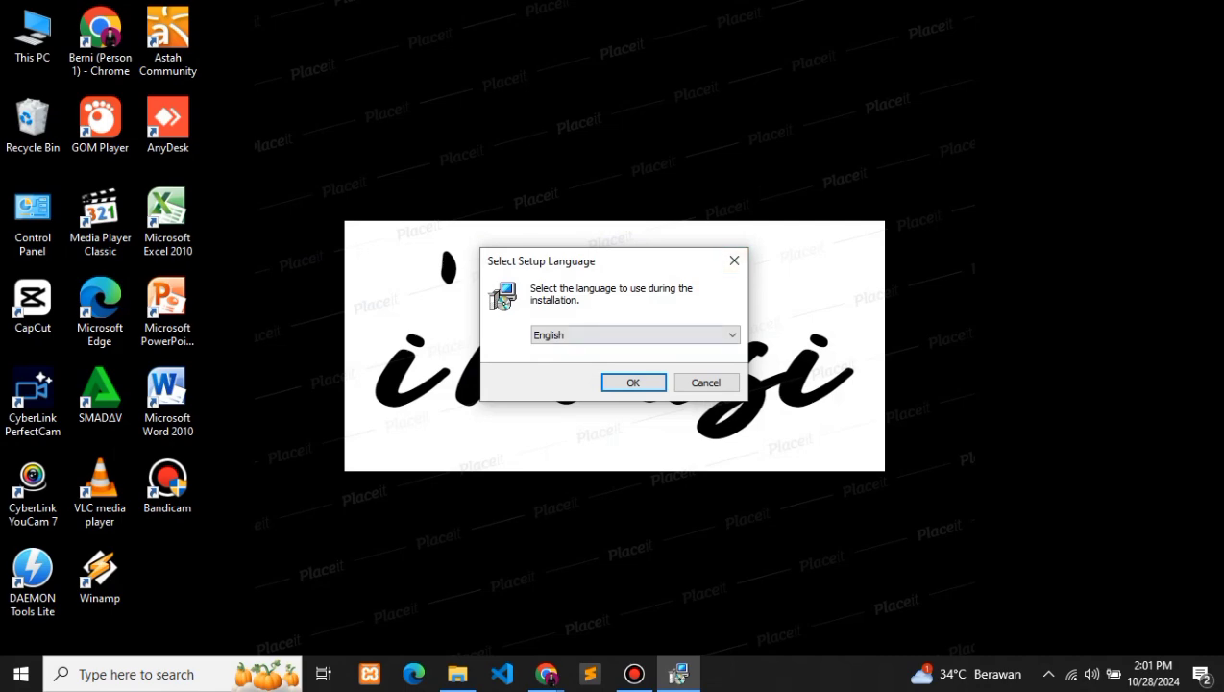
pyautogui.click(631, 380)
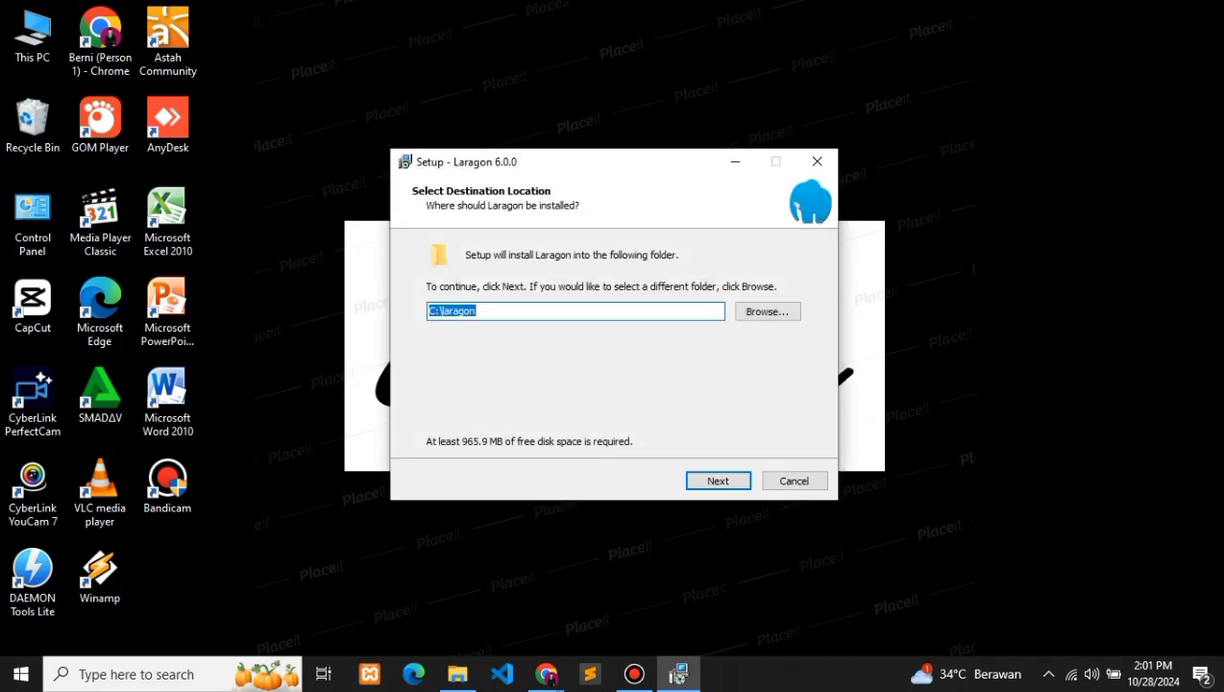
# Step: Set the installation folder to E:\Laragon\laragon by choosing the Laragon folder on the Data (E:) drive
pyautogui.click(767, 311)
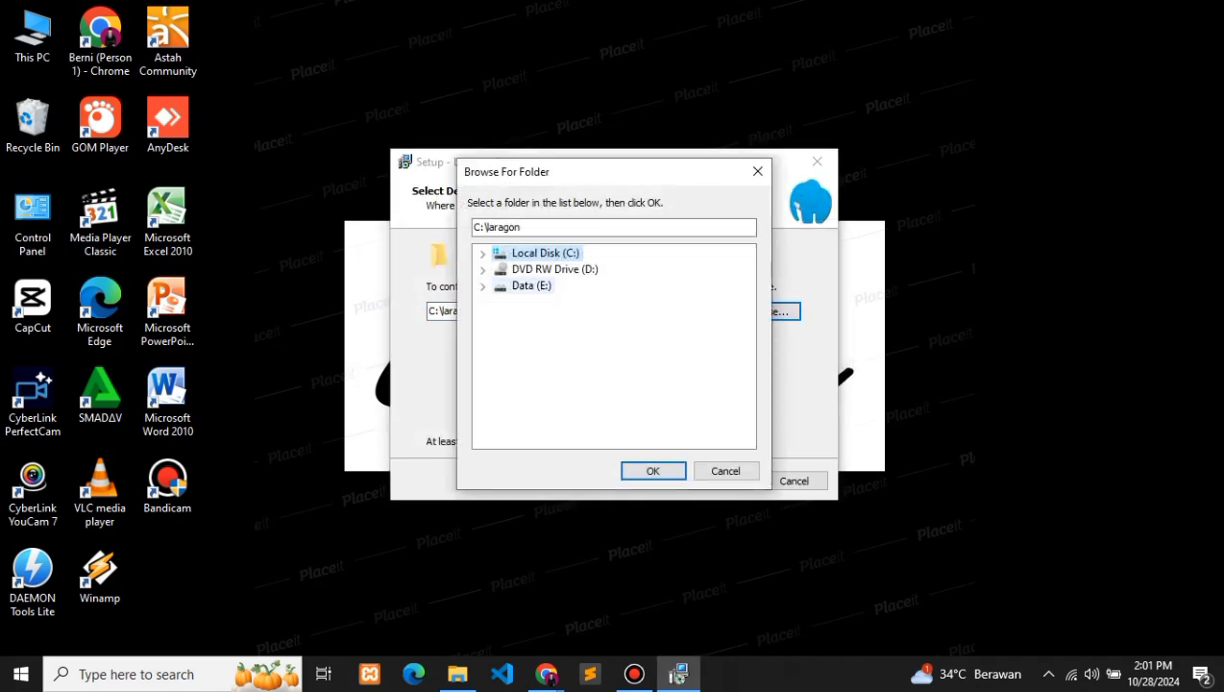
pyautogui.click(531, 285)
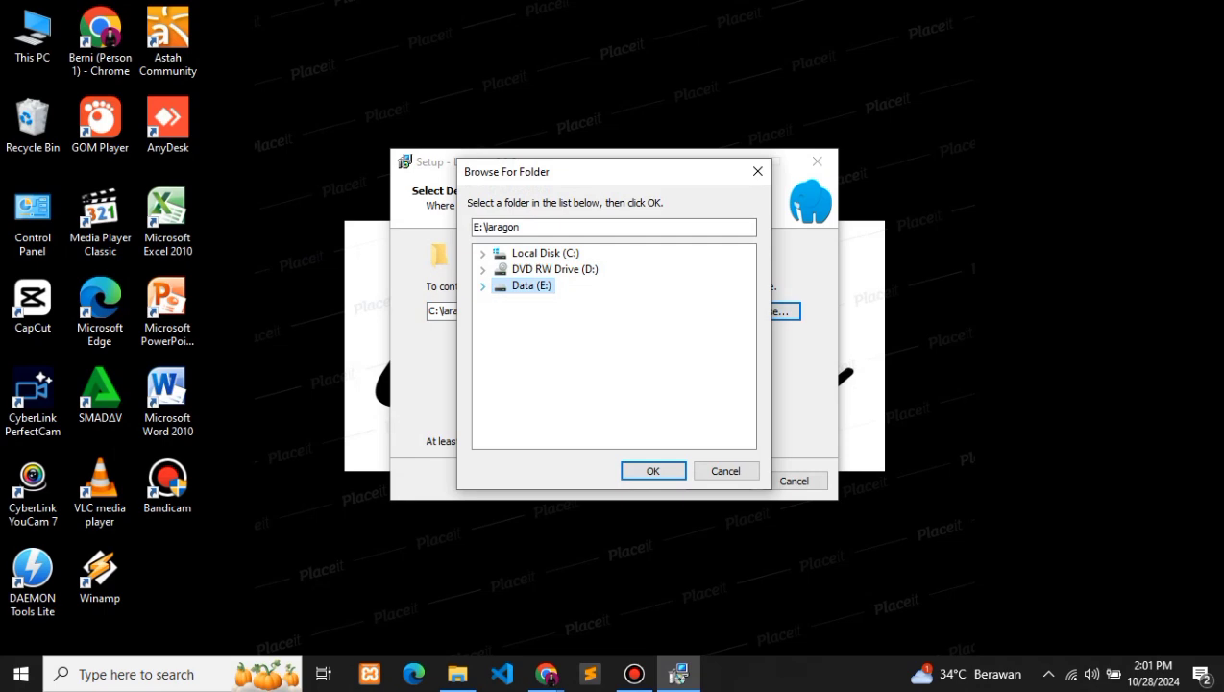
pyautogui.doubleClick(531, 286)
pyautogui.scroll(-3, 558, 327)
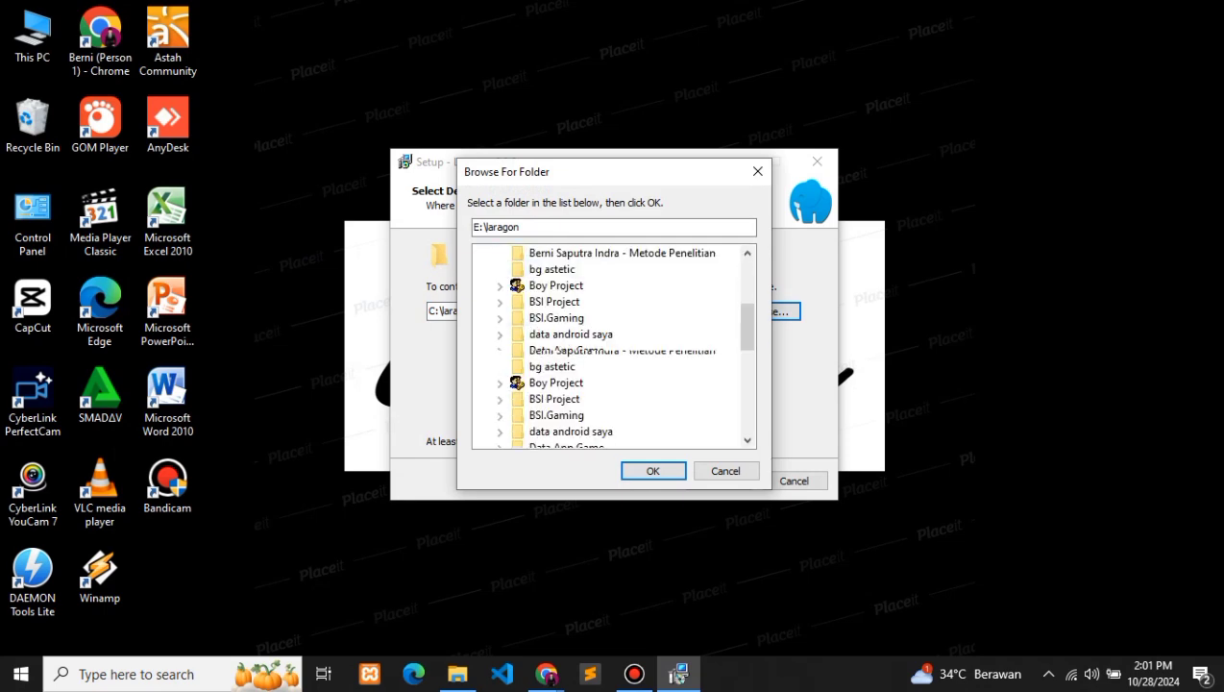
pyautogui.scroll(-1, 552, 332)
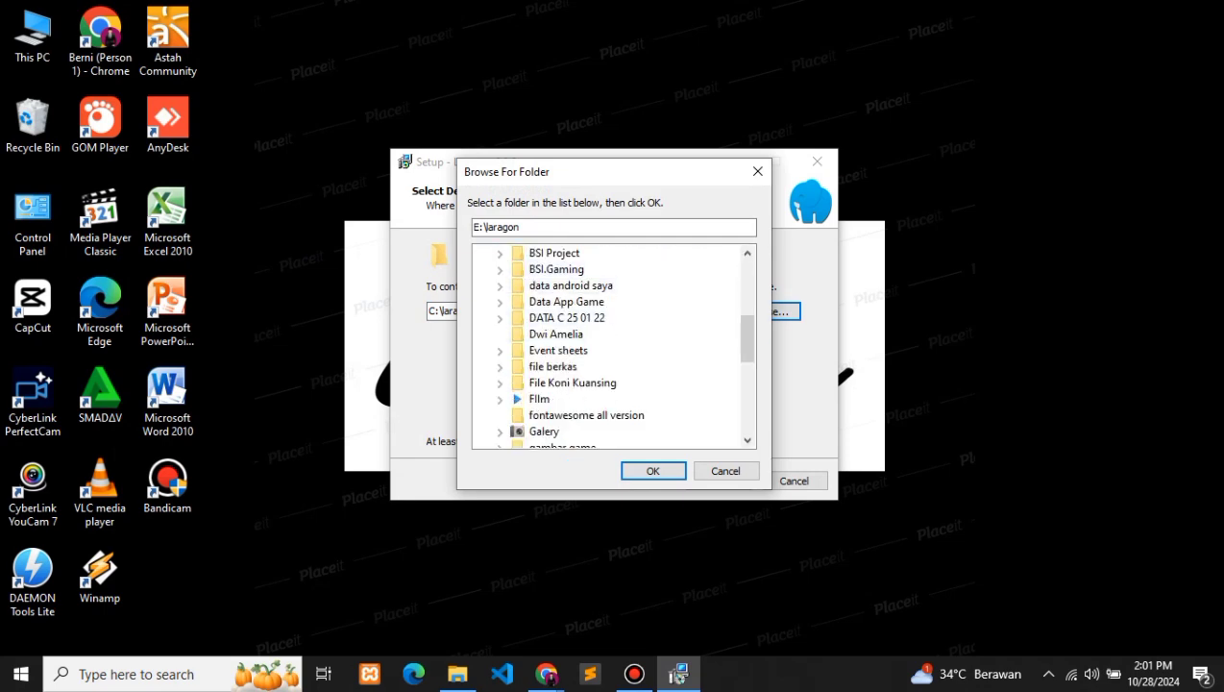
pyautogui.scroll(5, 577, 337)
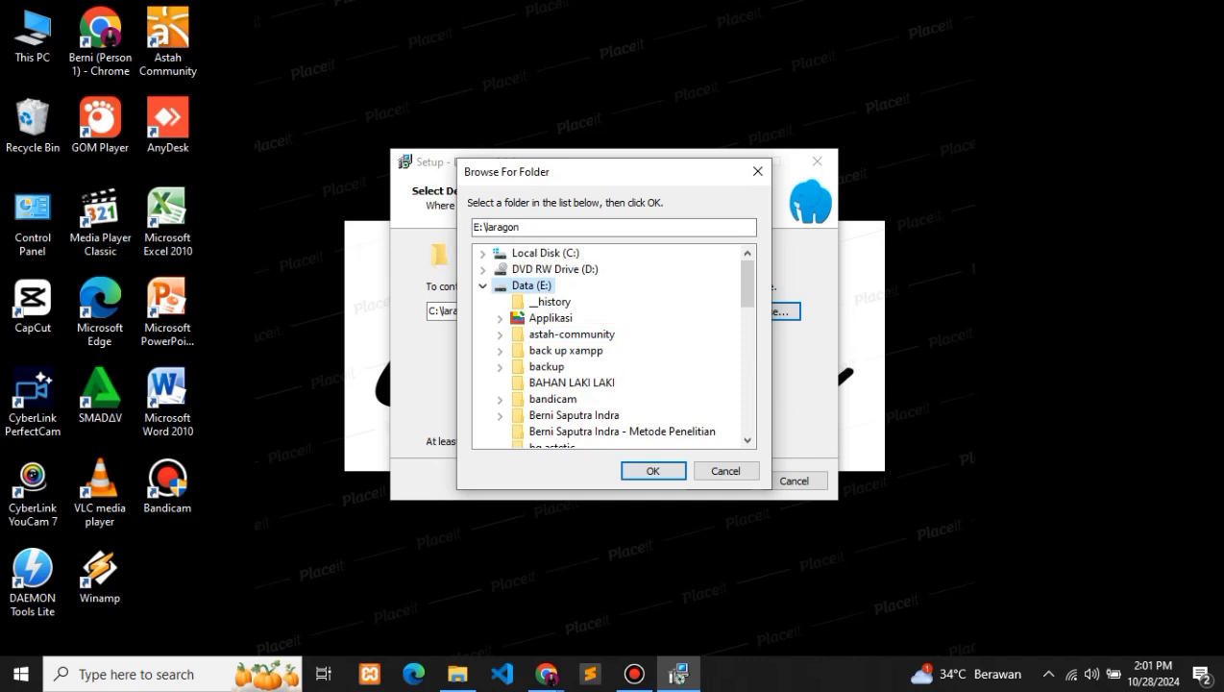
pyautogui.scroll(-3, 567, 397)
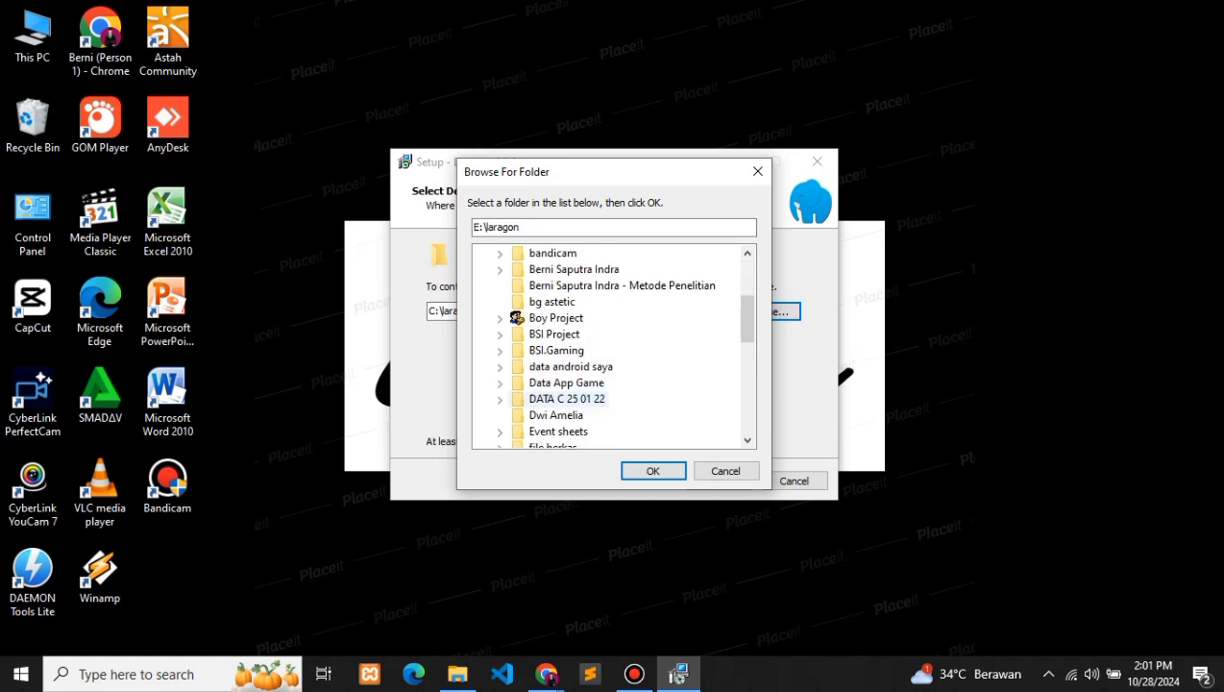
pyautogui.scroll(-5, 567, 398)
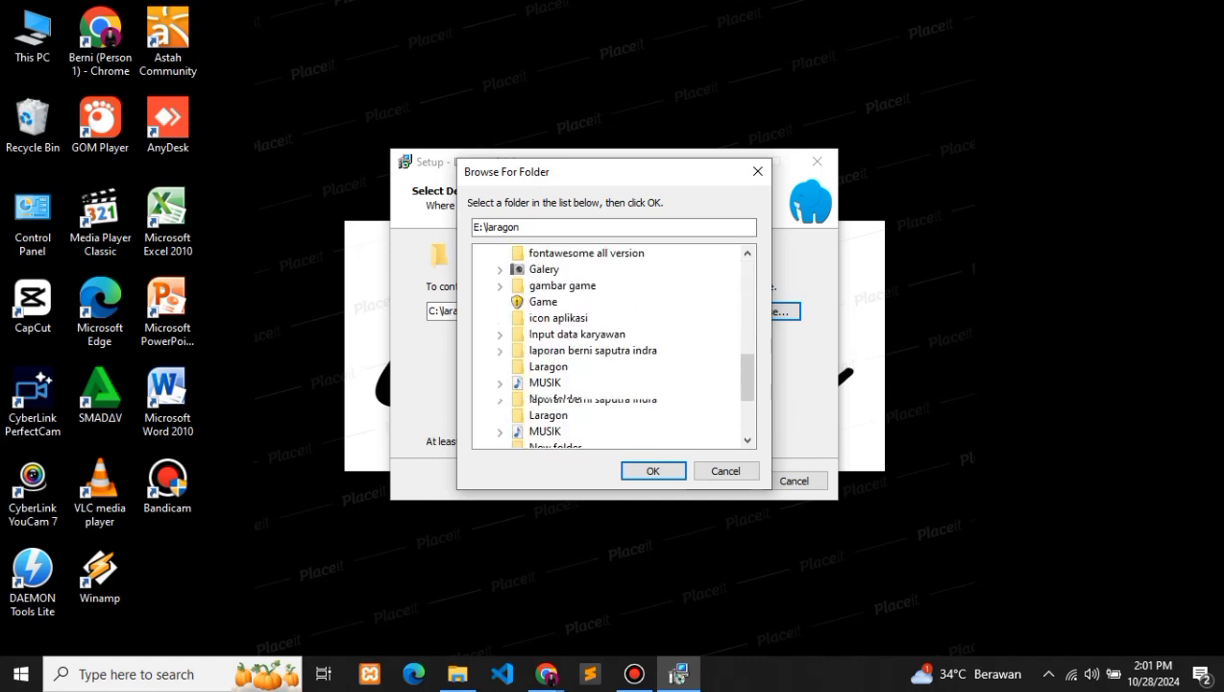
pyautogui.click(547, 367)
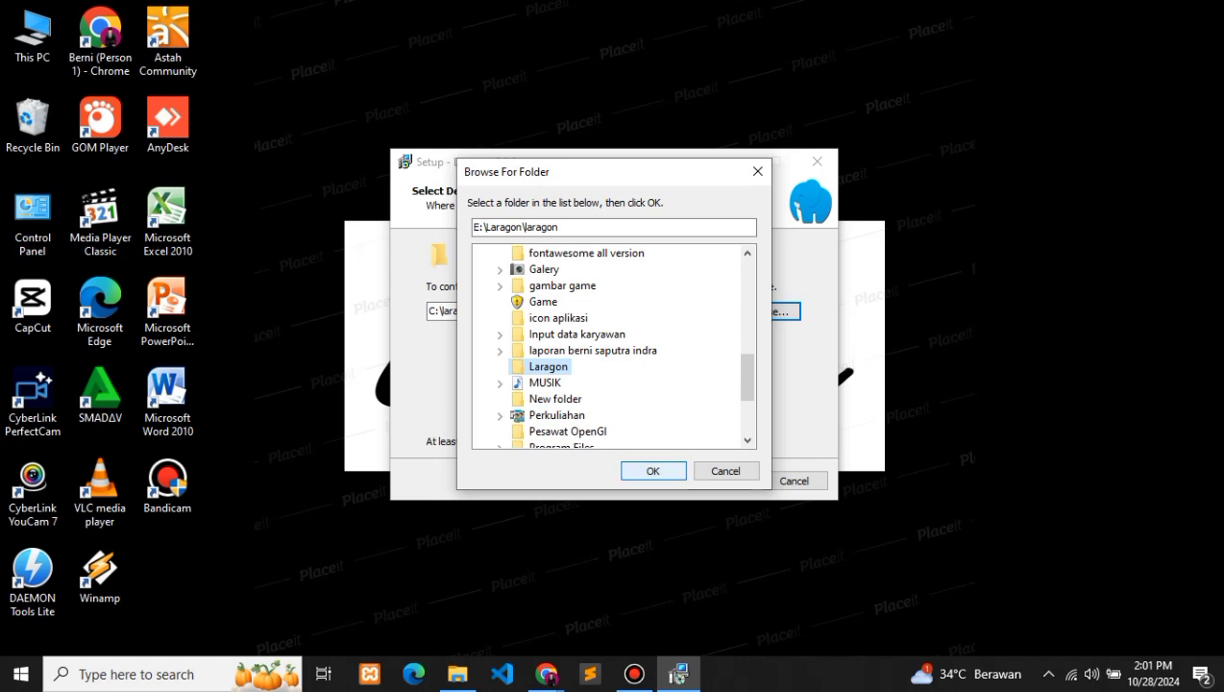
pyautogui.press('Return')
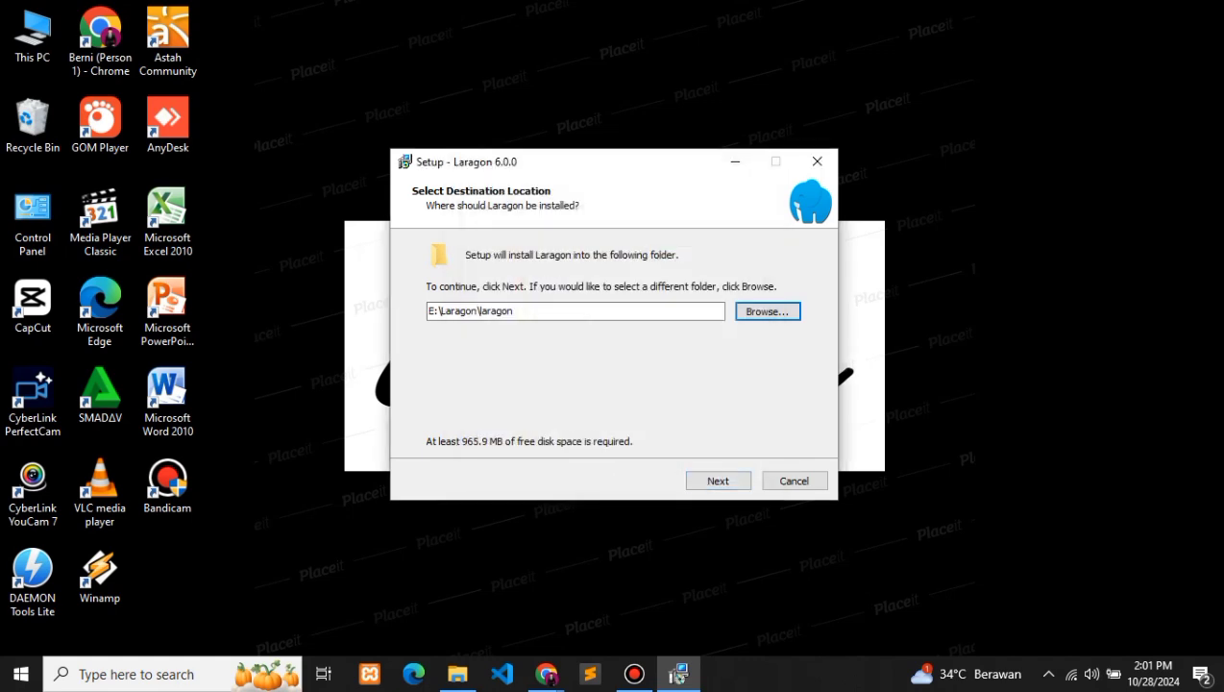
# Step: Install Laragon with the default additional tasks and finish the setup with Run Laragon enabled
pyautogui.press('Return')
pyautogui.press('Return')
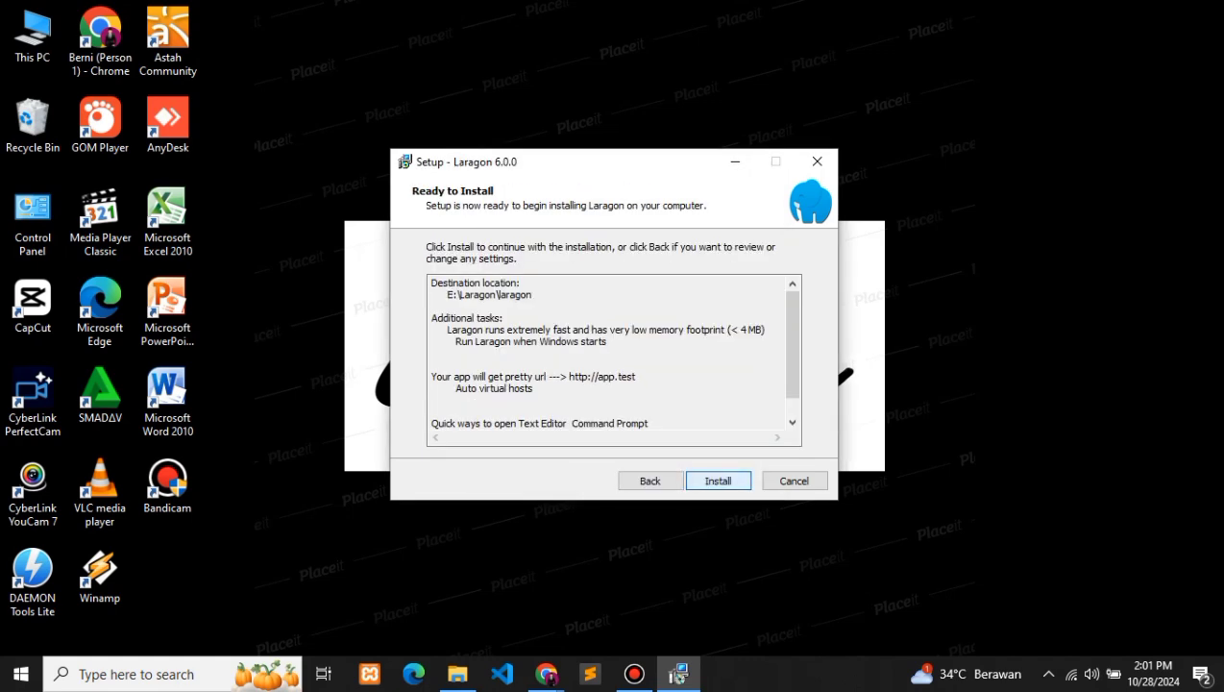
pyautogui.press('Return')
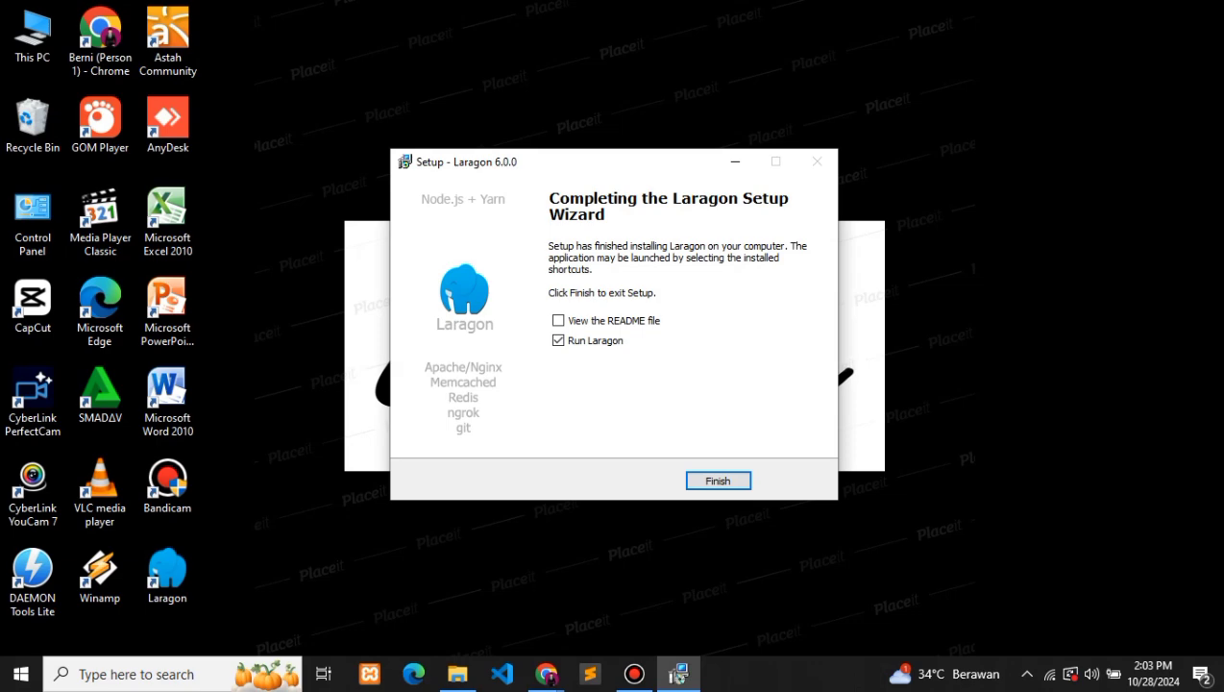
pyautogui.press('Return')
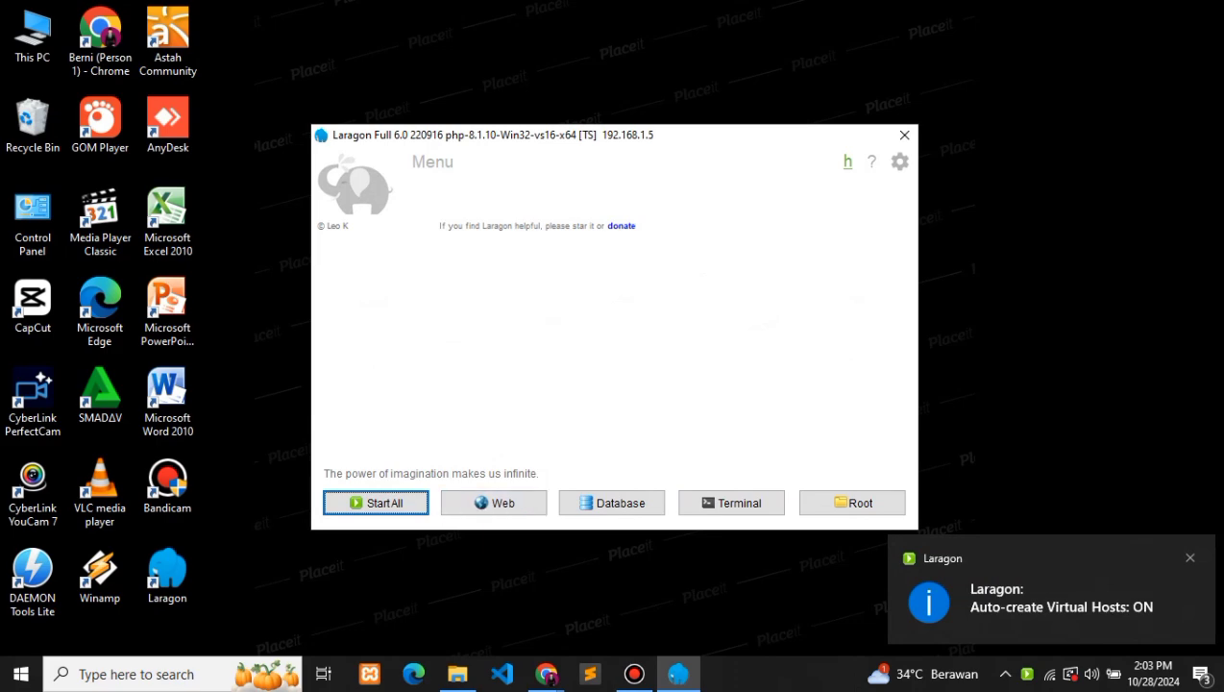
# Step: Open Laragon's terminal, dismissing the ConEmu update offer, and close the terminal window again
pyautogui.press('Tab')
pyautogui.press('Tab')
pyautogui.press('Tab')
pyautogui.press('Return')
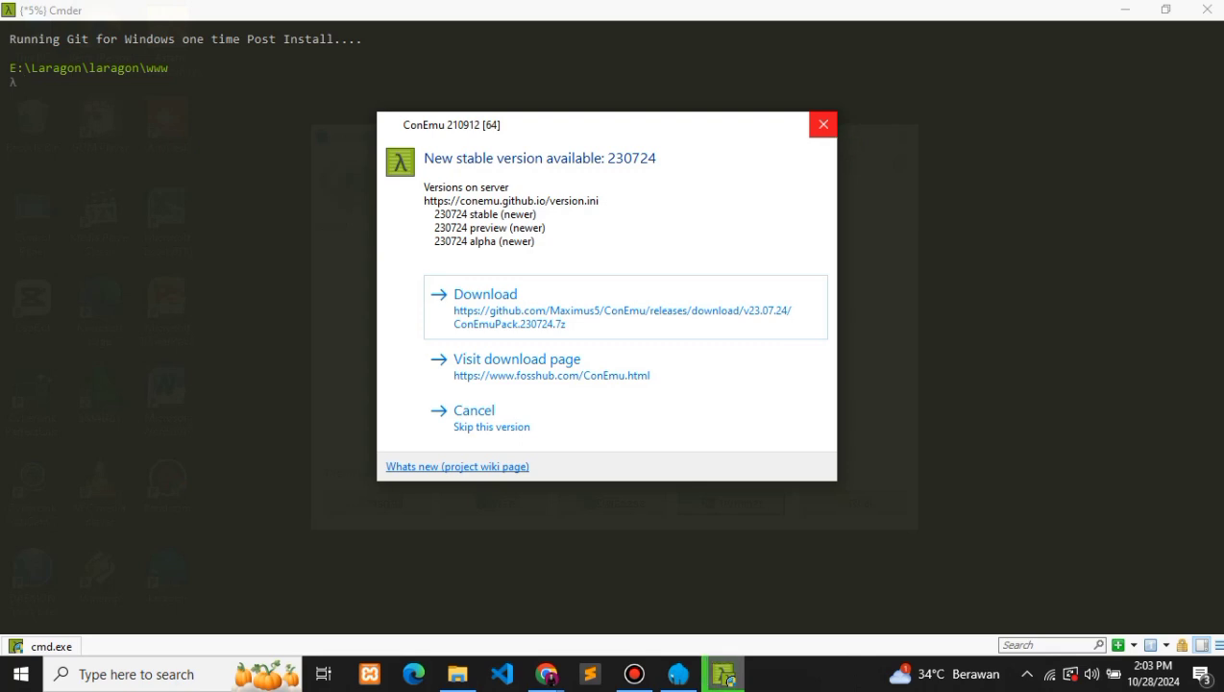
pyautogui.click(823, 125)
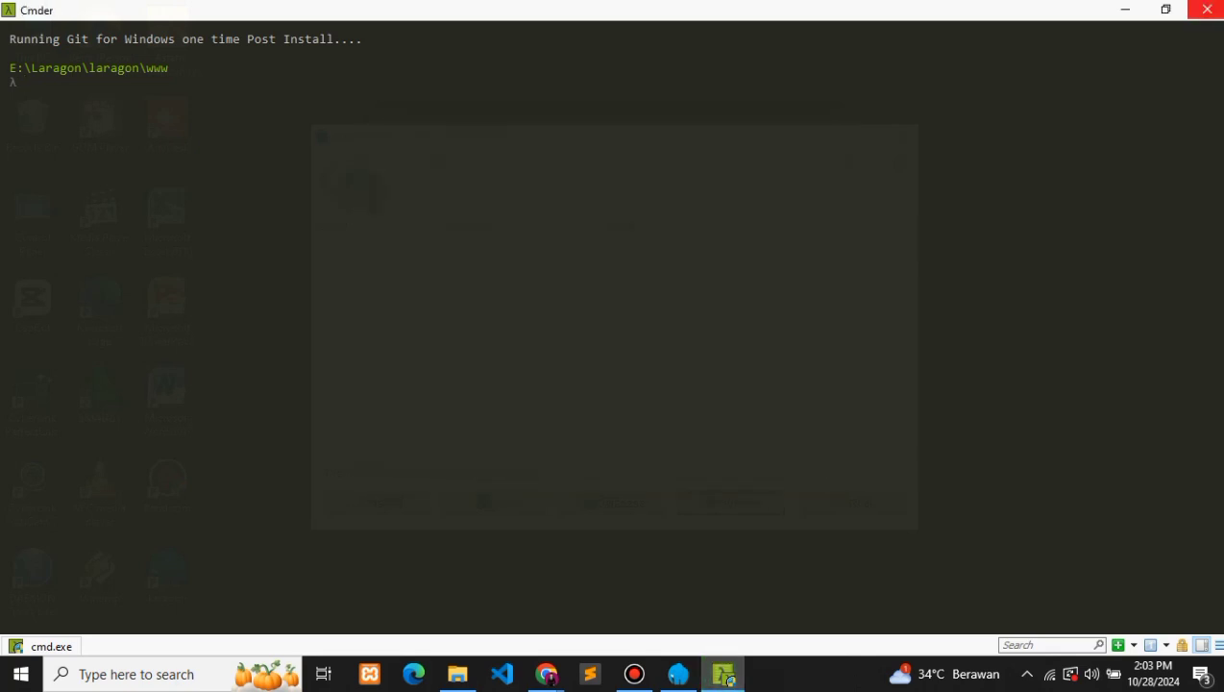
pyautogui.click(1207, 9)
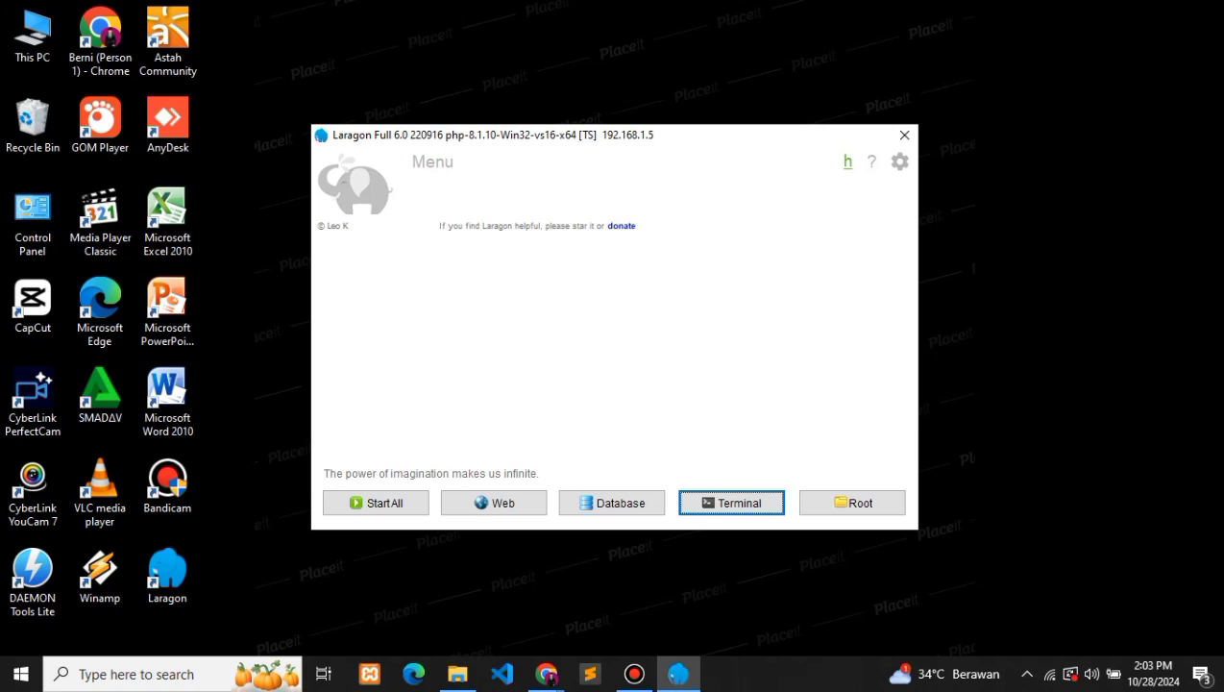
# Step: Start all Laragon services and open the Preferences
pyautogui.click(376, 503)
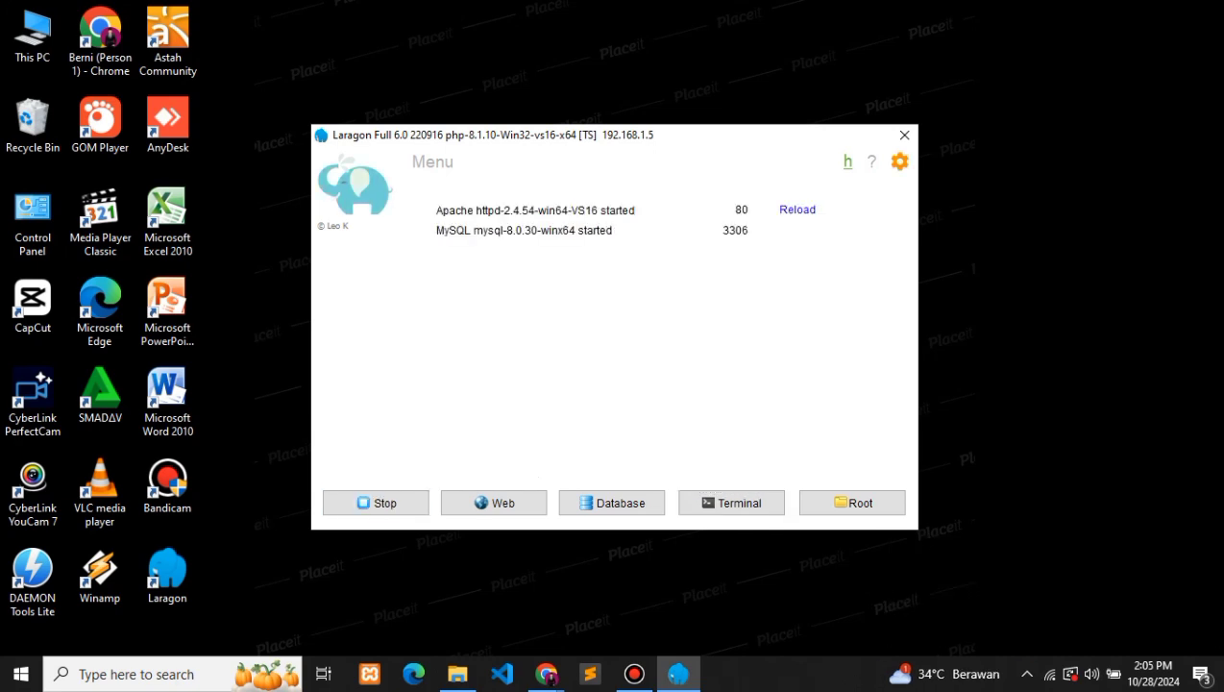
pyautogui.click(899, 162)
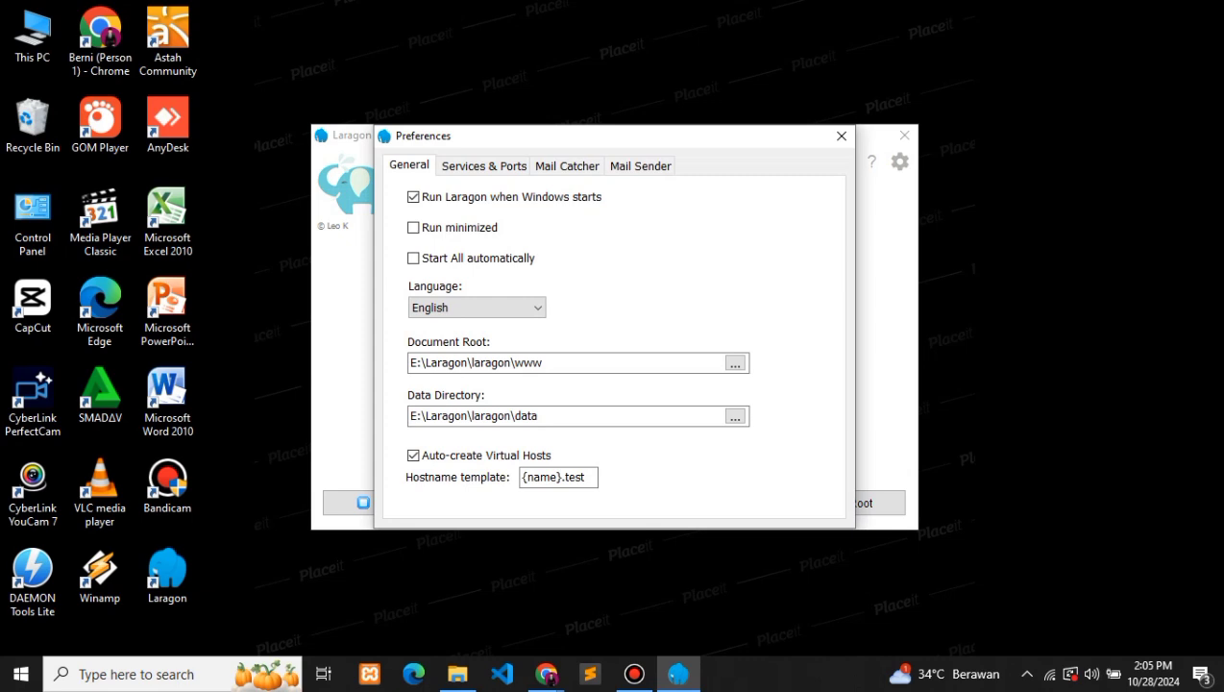
# Step: Look through the Services & Ports, Mail Catcher and Mail Sender preferences, enable Start All automatically in the General settings and close the Preferences
pyautogui.click(484, 165)
pyautogui.click(567, 165)
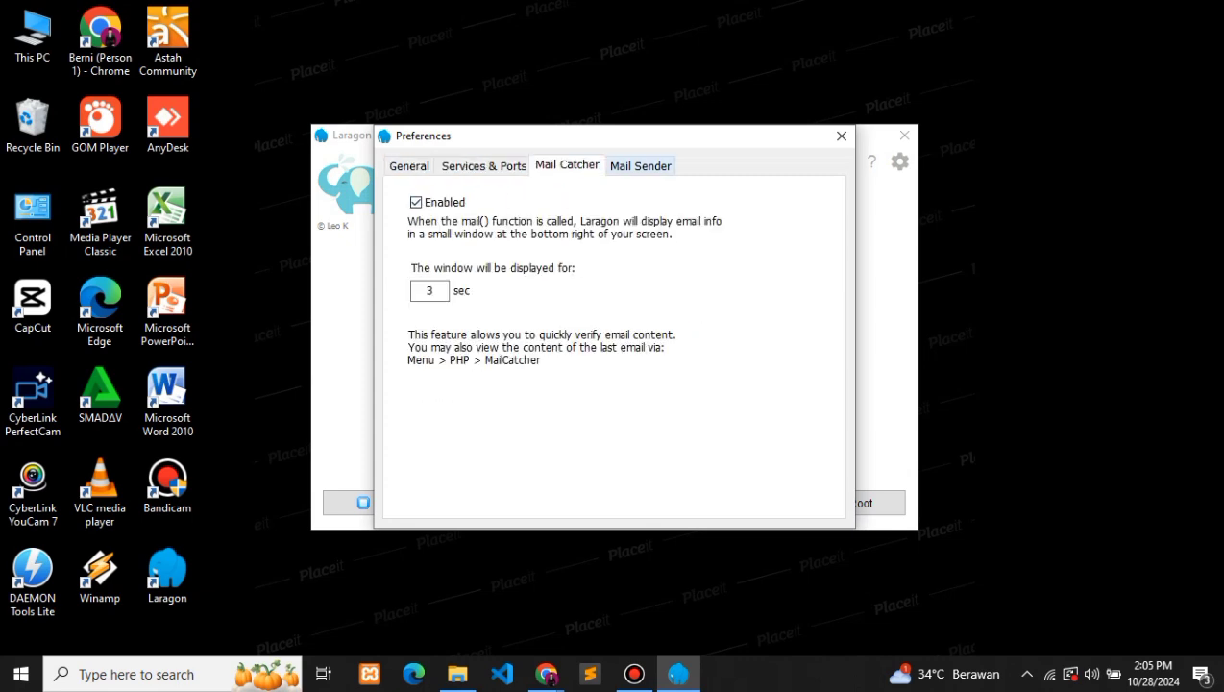
pyautogui.click(640, 165)
pyautogui.click(408, 165)
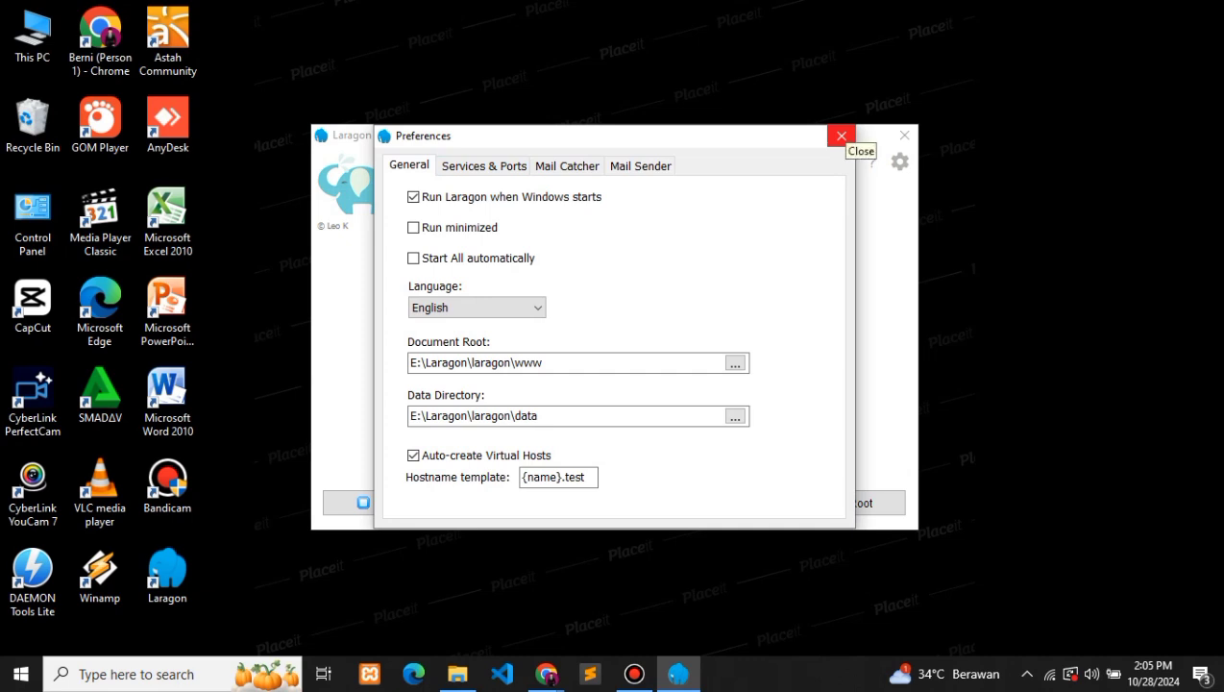
pyautogui.click(414, 257)
pyautogui.click(841, 135)
# Step: View Laragon's localhost web page and its www root folder, closing each window after viewing it
pyautogui.click(493, 503)
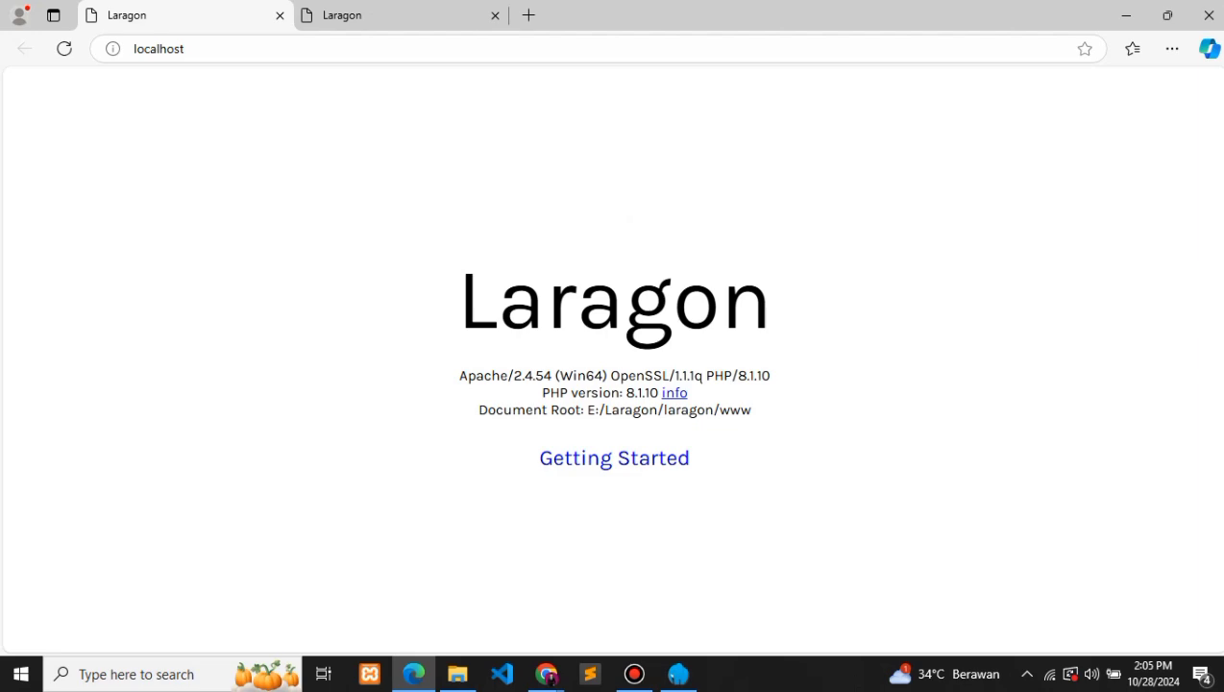
pyautogui.click(1209, 16)
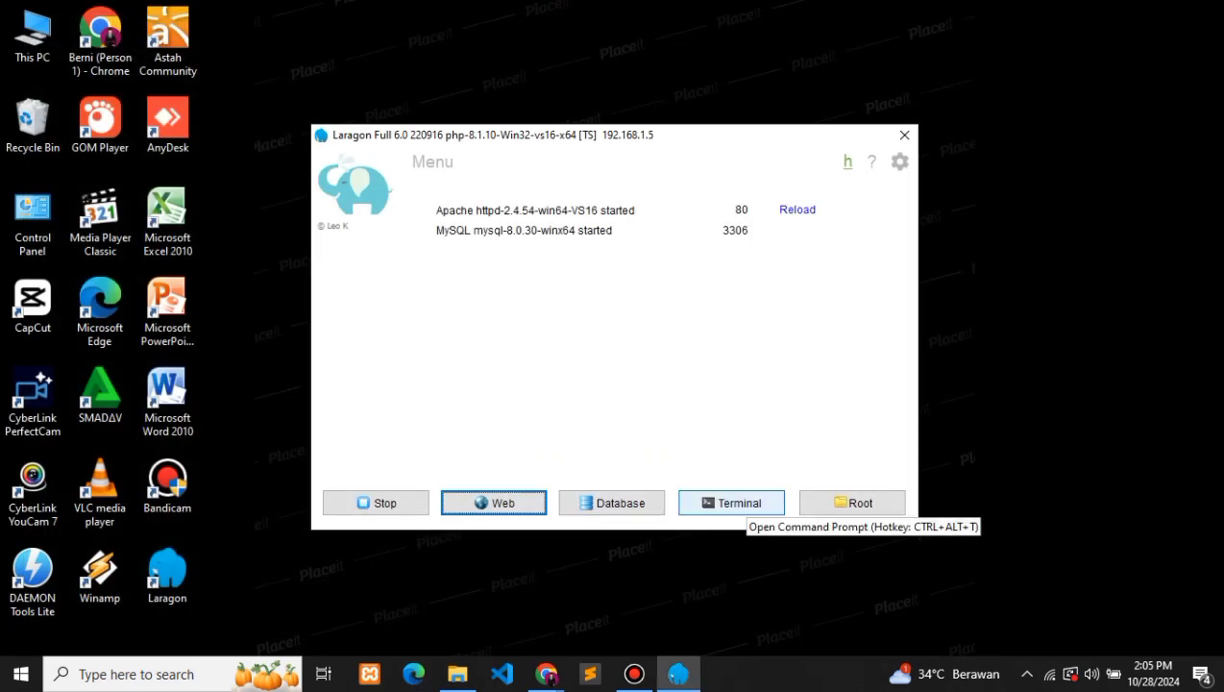
pyautogui.click(852, 502)
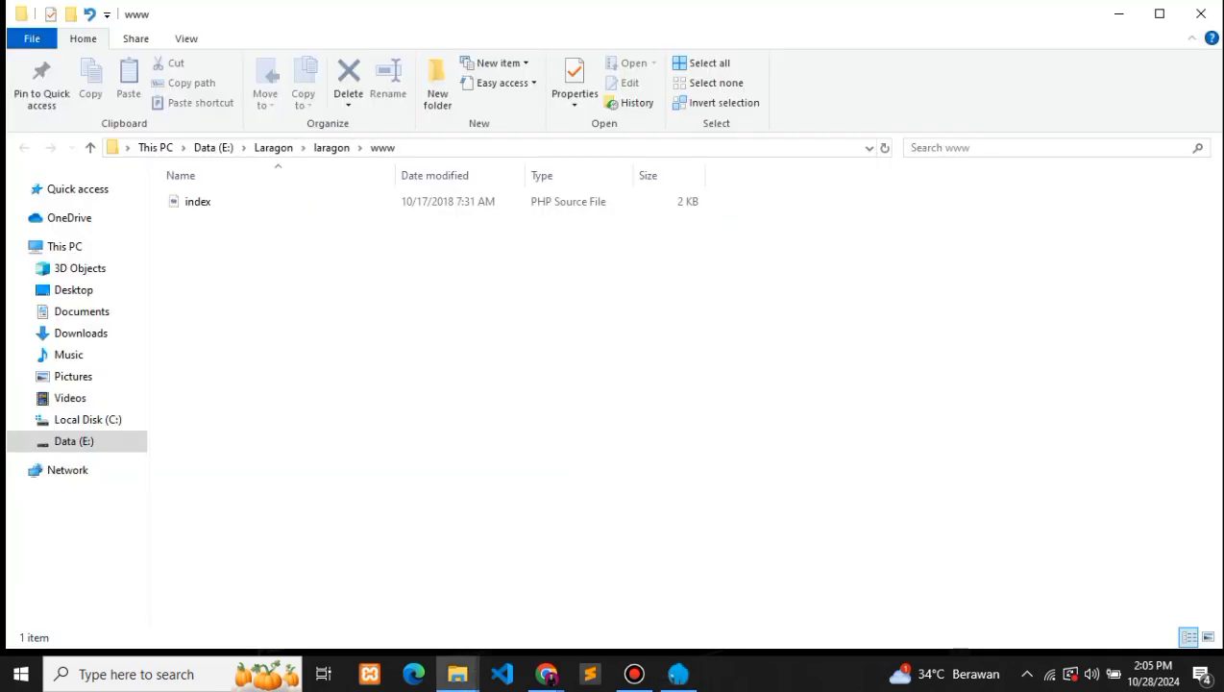
pyautogui.click(1201, 14)
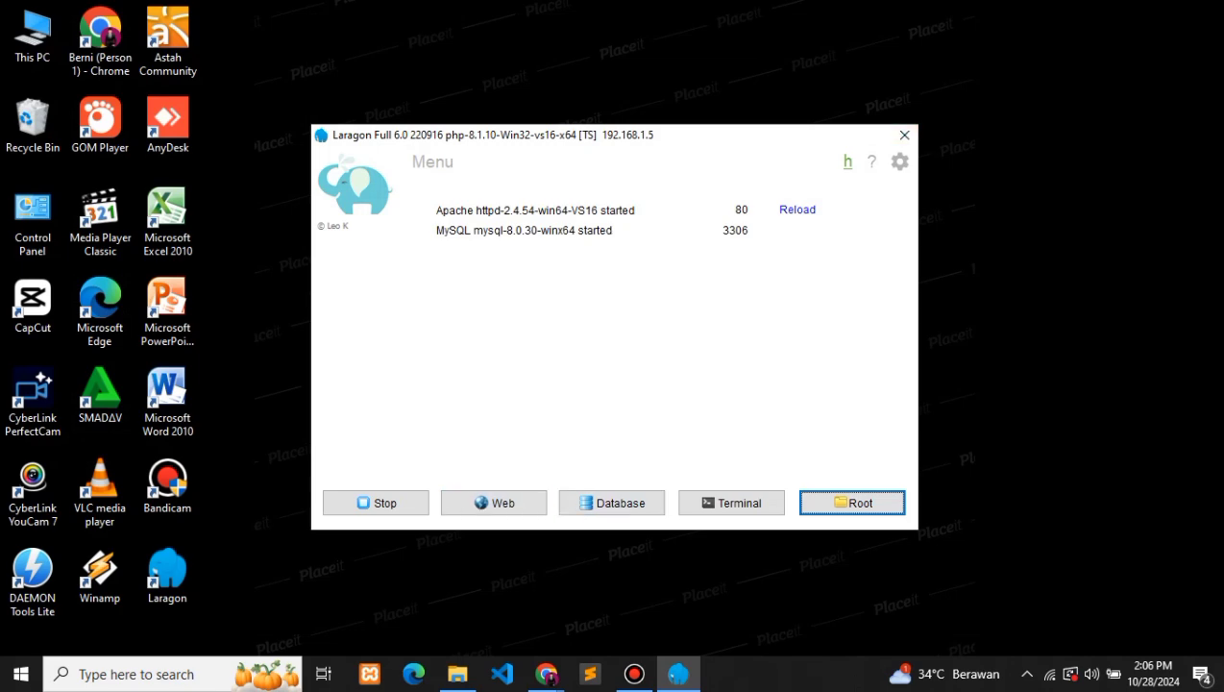
# Step: Open Laragon's database session manager, review the Laragon.MySQL session's Advanced, SSL, Statistics and Settings pages, and close it
pyautogui.click(612, 503)
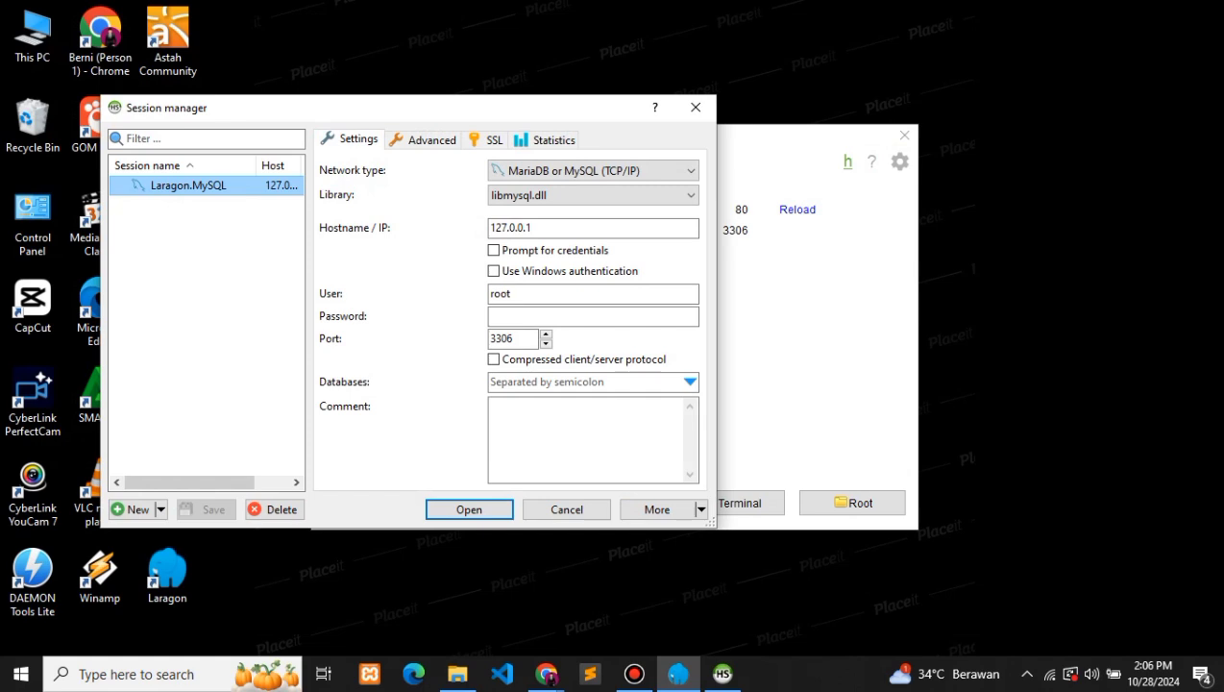
pyautogui.click(432, 139)
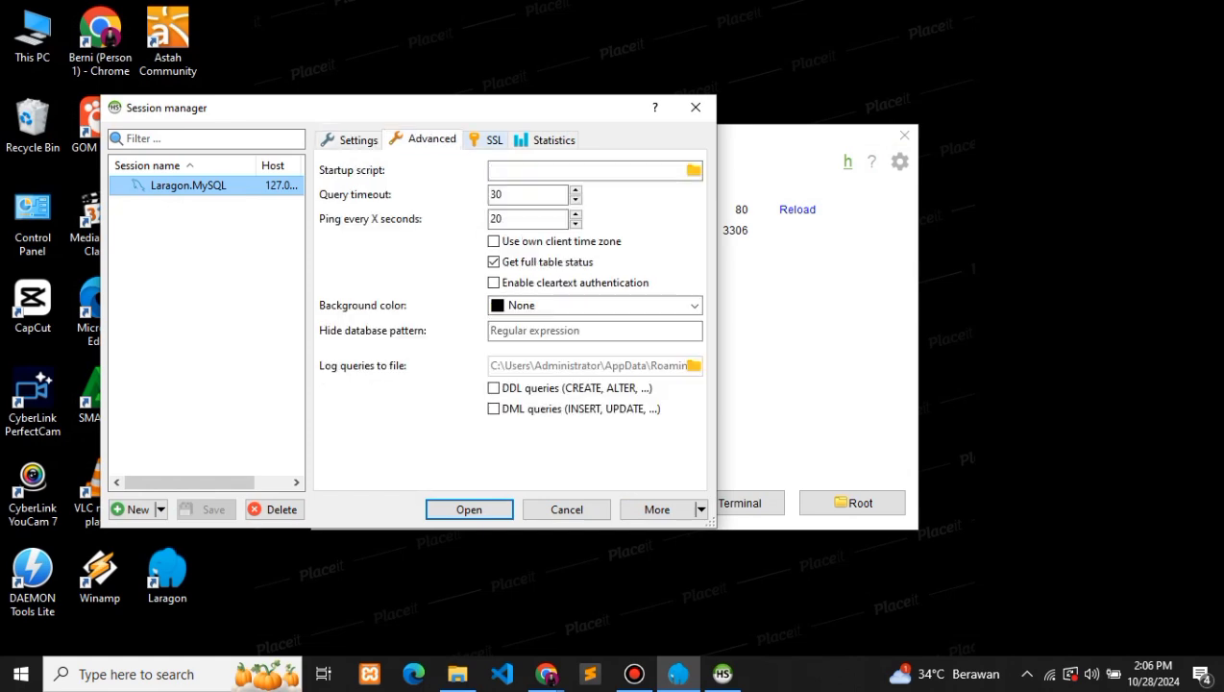
pyautogui.click(487, 140)
pyautogui.click(548, 139)
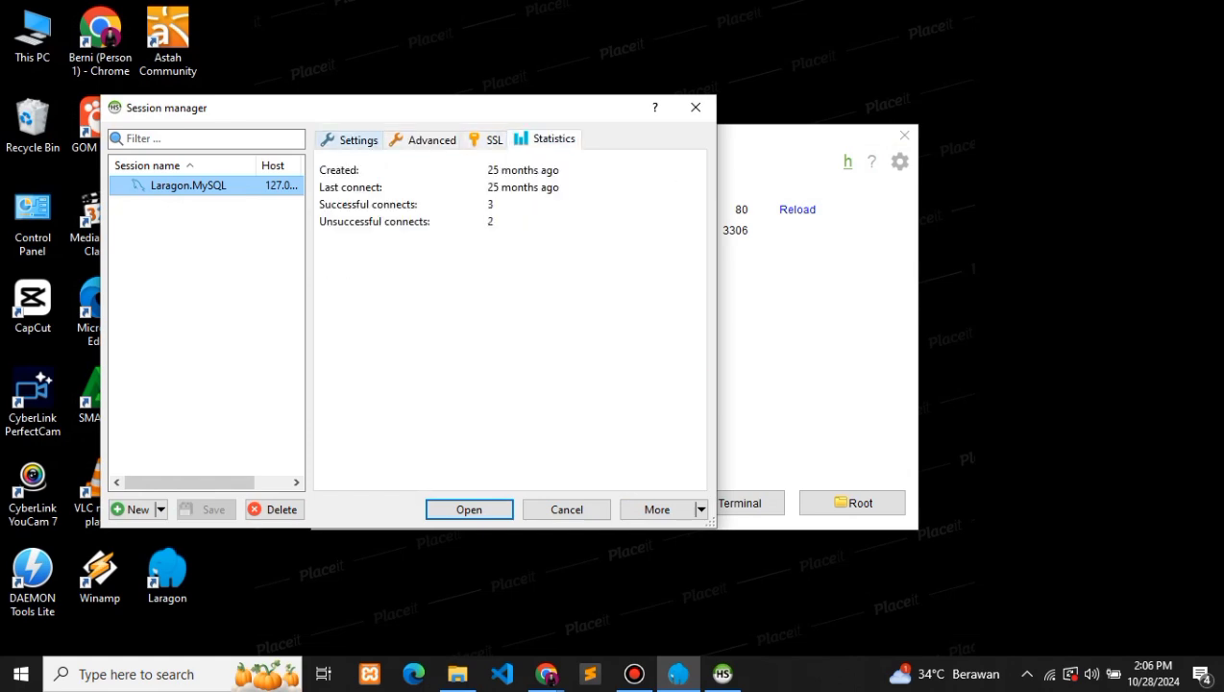
pyautogui.click(351, 139)
pyautogui.click(696, 107)
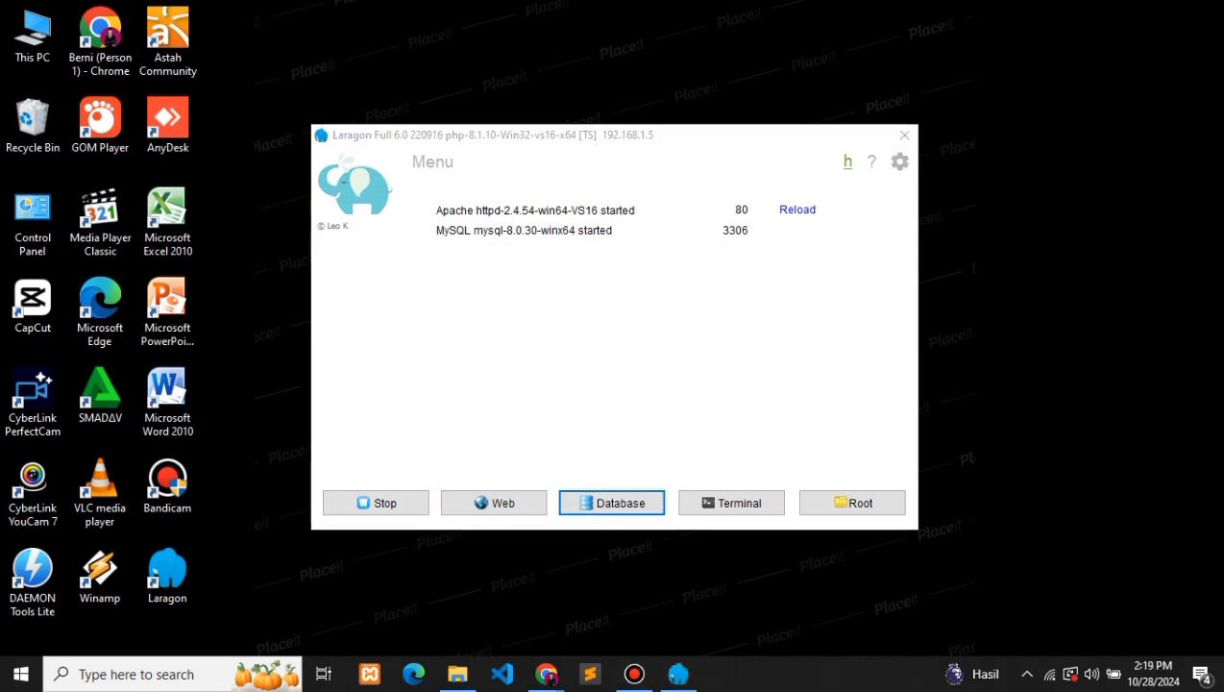
# Step: Check which PHP versions Laragon offers for selection and leave the current version selected
pyautogui.rightClick(750, 300)
pyautogui.moveTo(789, 396)
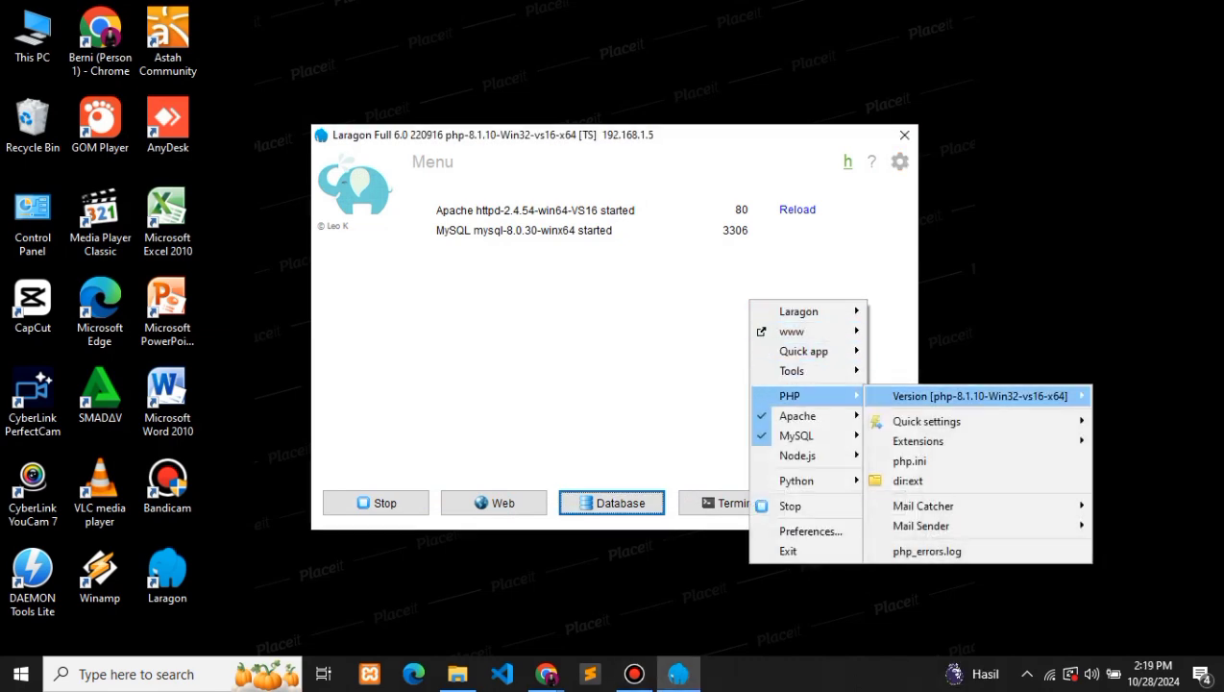
pyautogui.moveTo(961, 396)
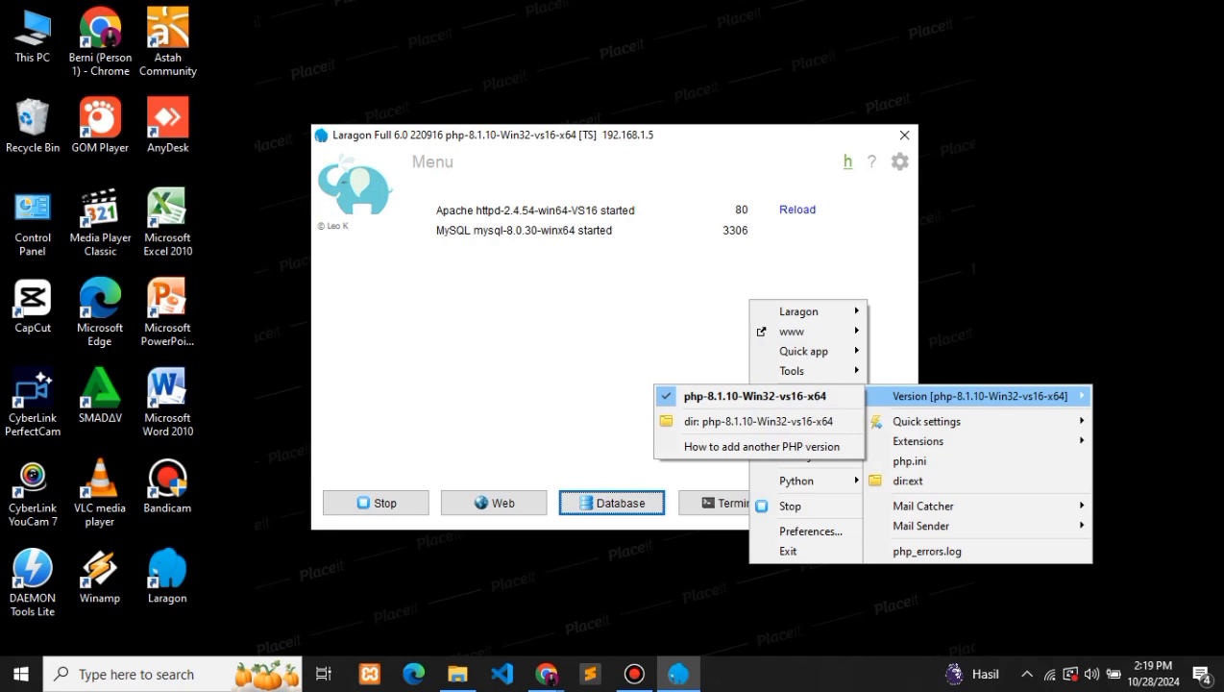
pyautogui.click(1019, 307)
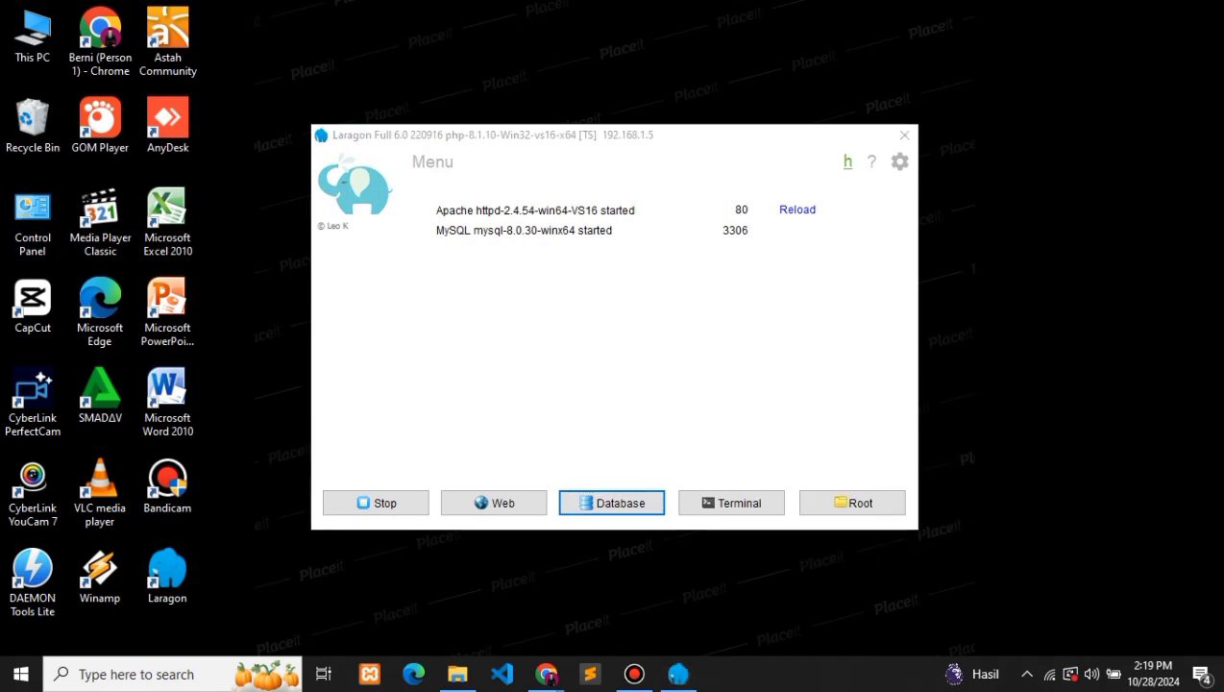
# Step: Switch to Chrome and open php.net in a new tab
pyautogui.moveTo(546, 674)
pyautogui.click(641, 591)
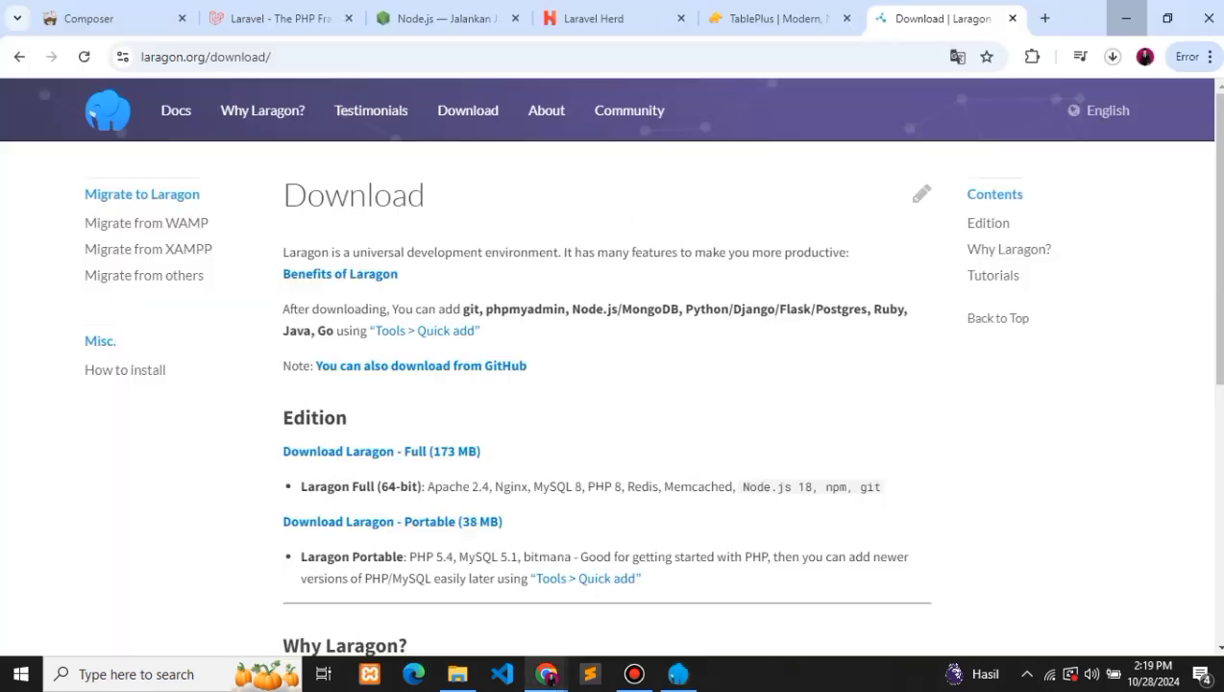
pyautogui.hotkey('ctrl', 't')
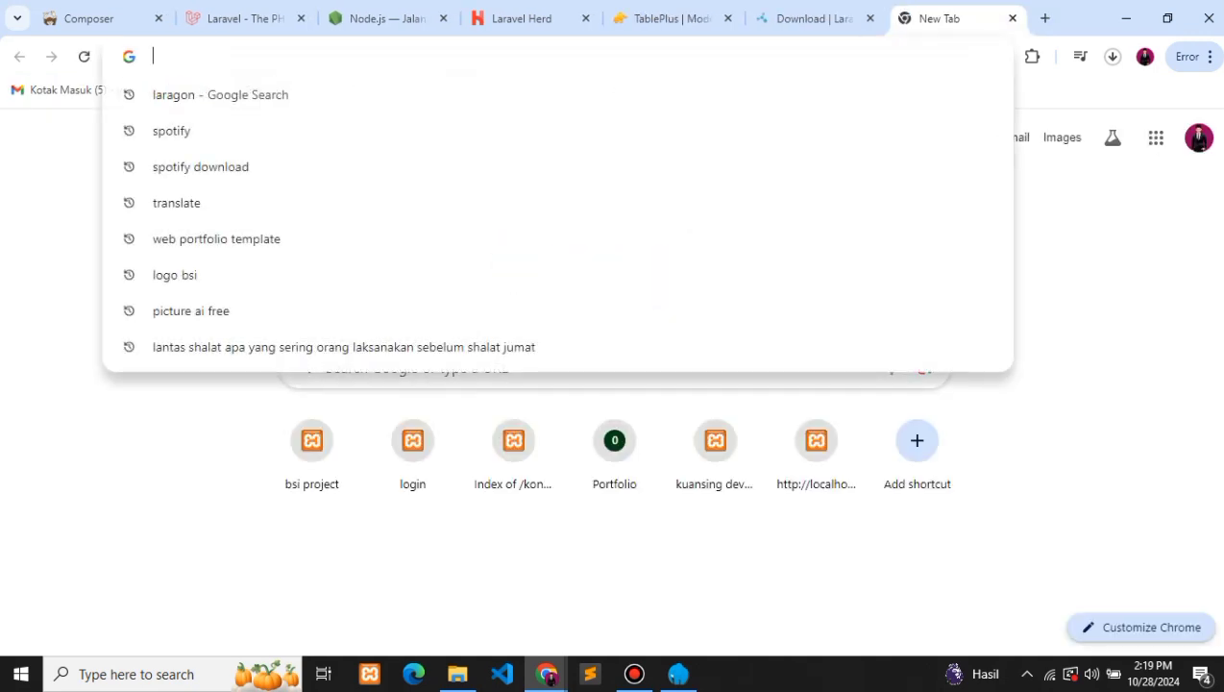
pyautogui.write('php')
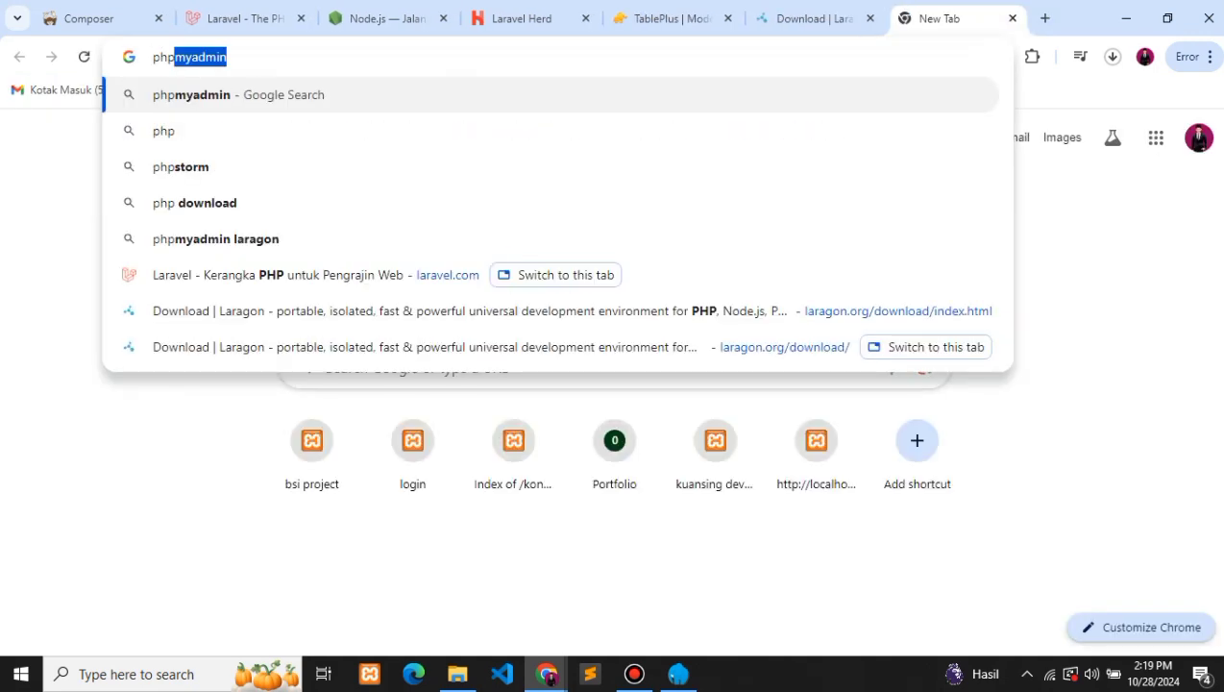
pyautogui.write('.net')
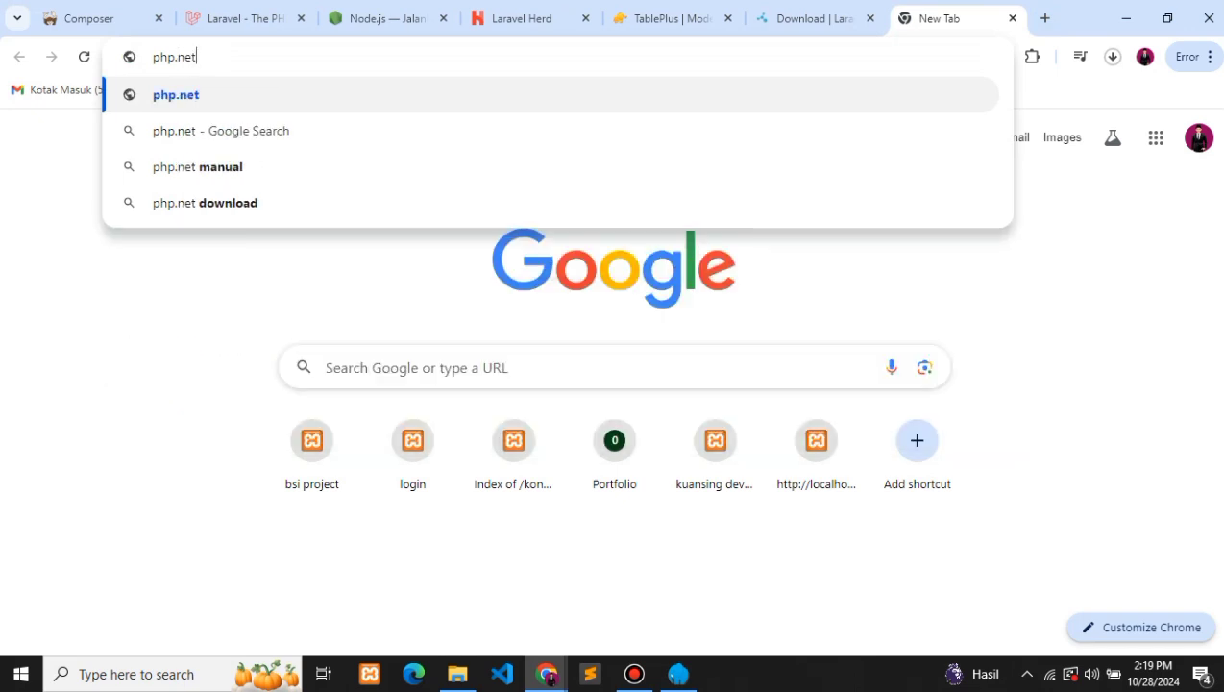
pyautogui.press('Return')
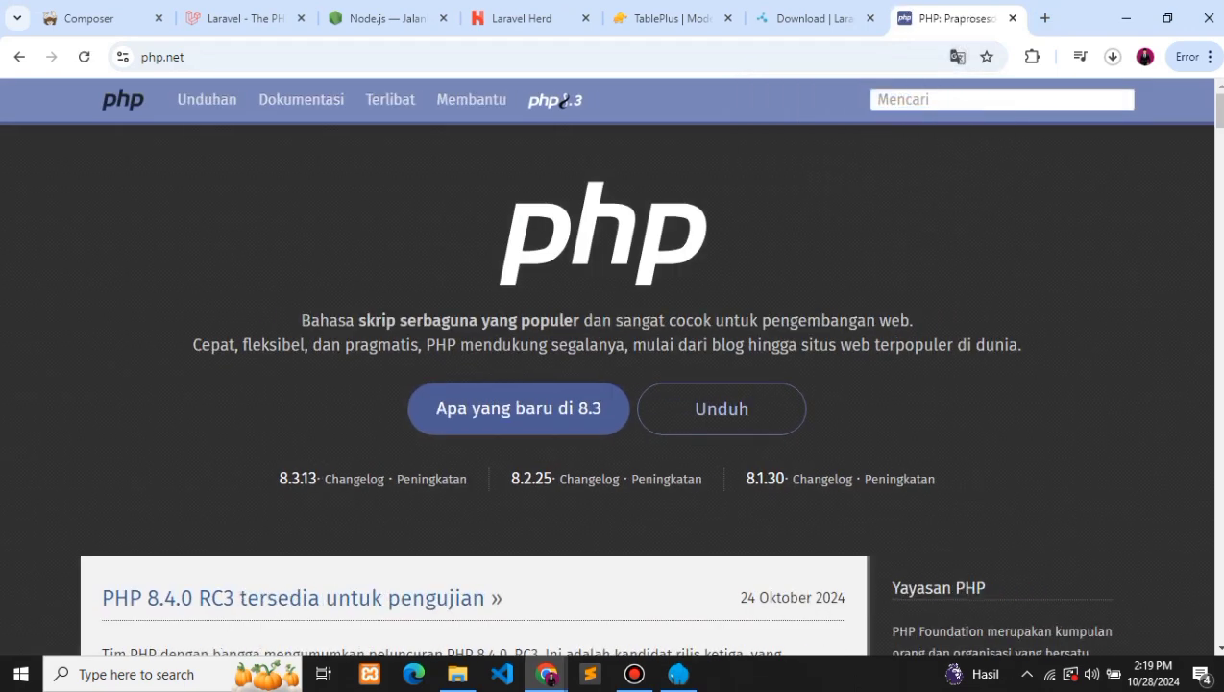
# Step: Show php.net in its original English and open its Downloads page, also in English
pyautogui.click(958, 57)
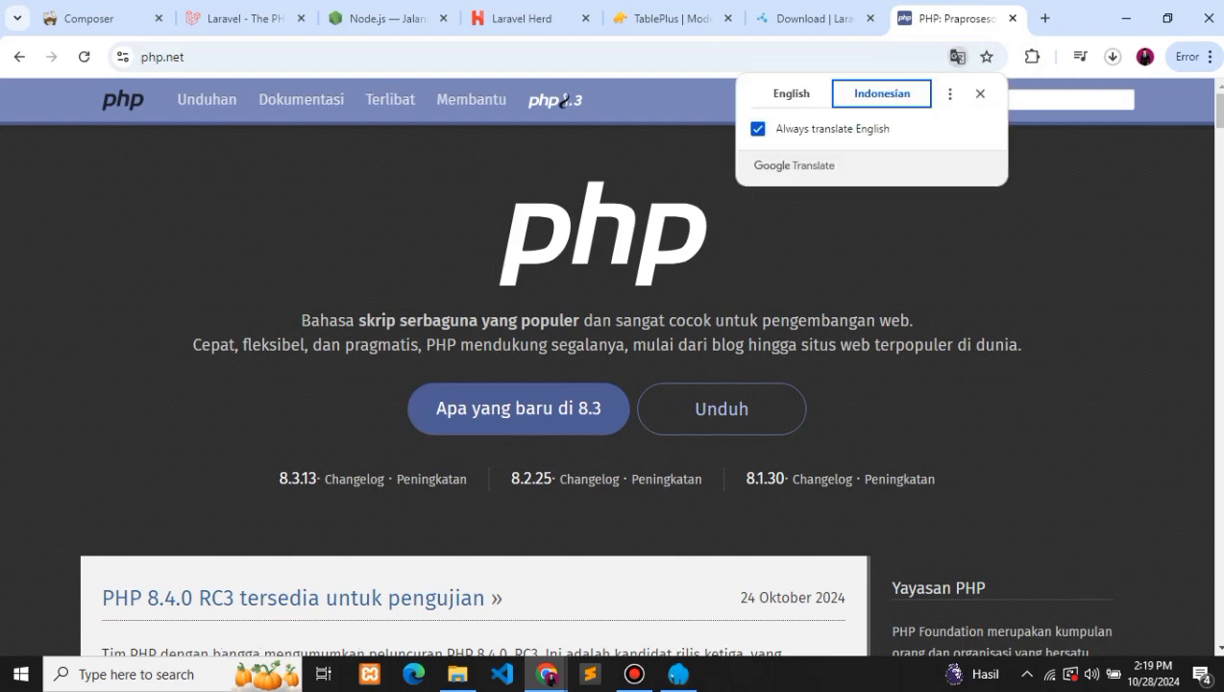
pyautogui.click(791, 93)
pyautogui.click(980, 93)
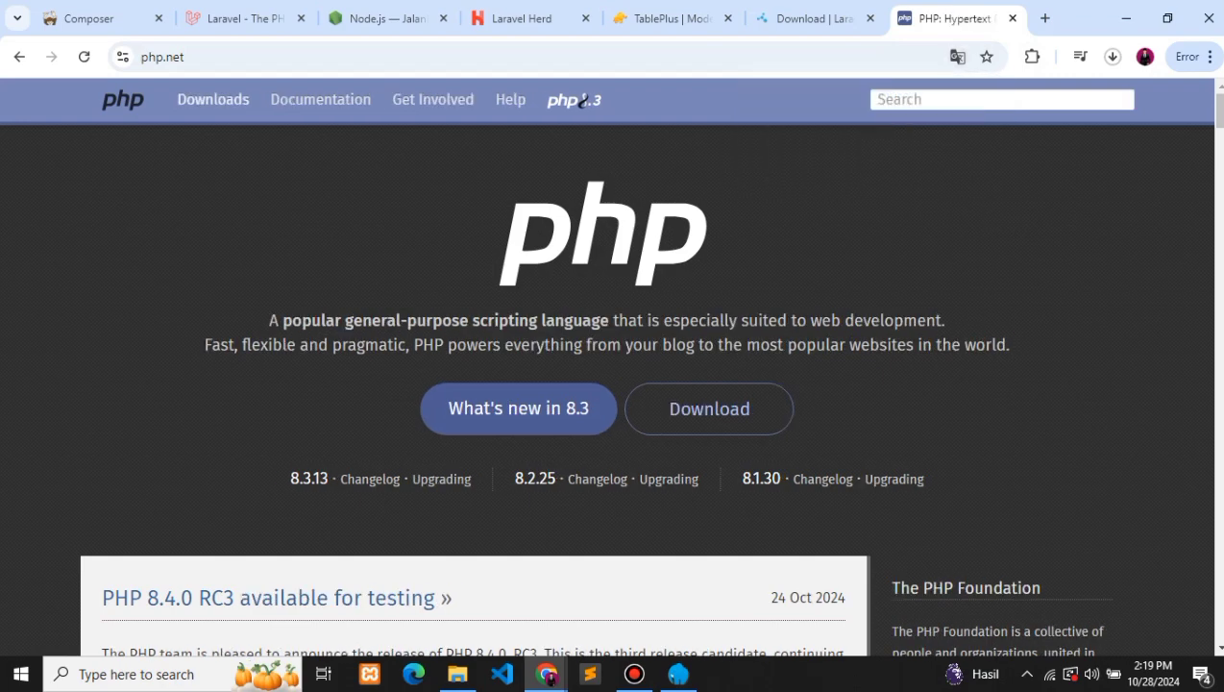
pyautogui.click(212, 99)
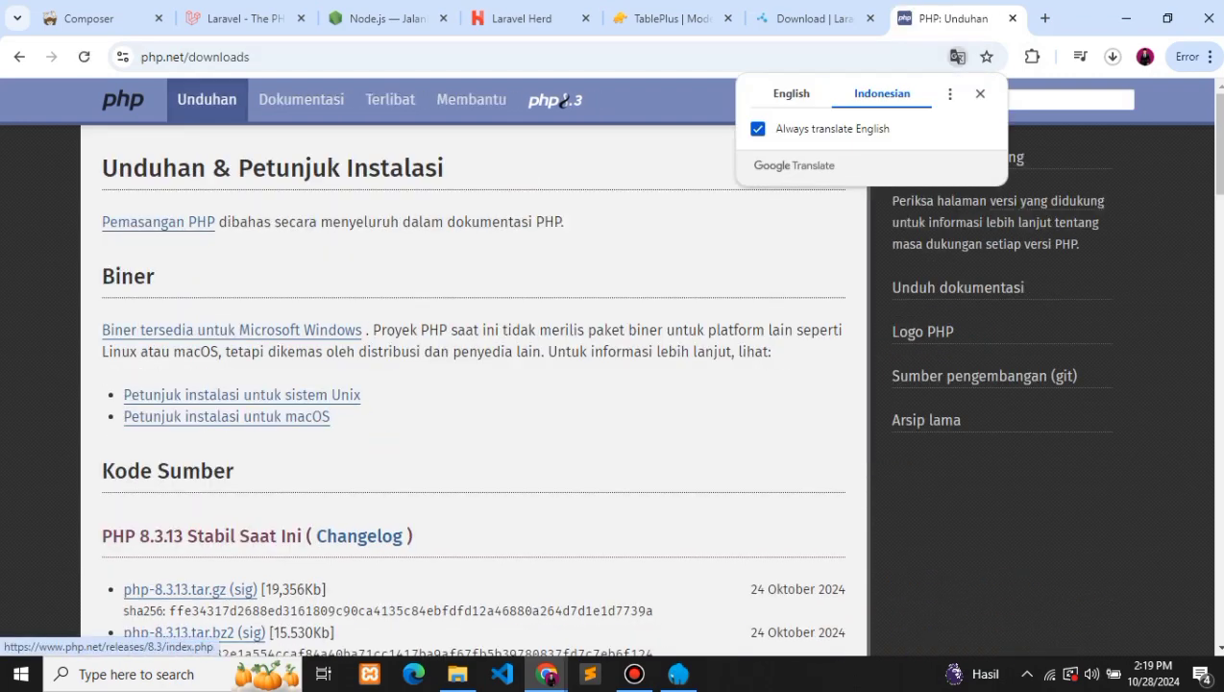
pyautogui.click(791, 93)
pyautogui.click(980, 93)
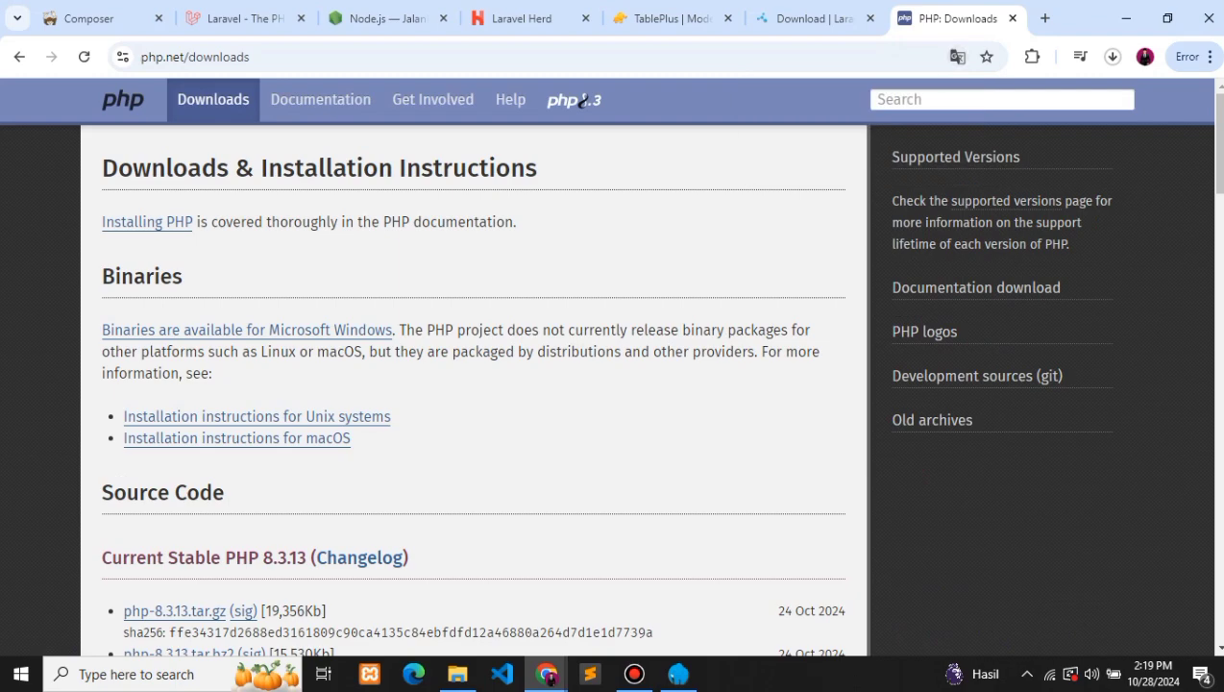
# Step: Examine the PHP downloads page for the available stable releases and their Windows download links
pyautogui.scroll(-2, 580, 102)
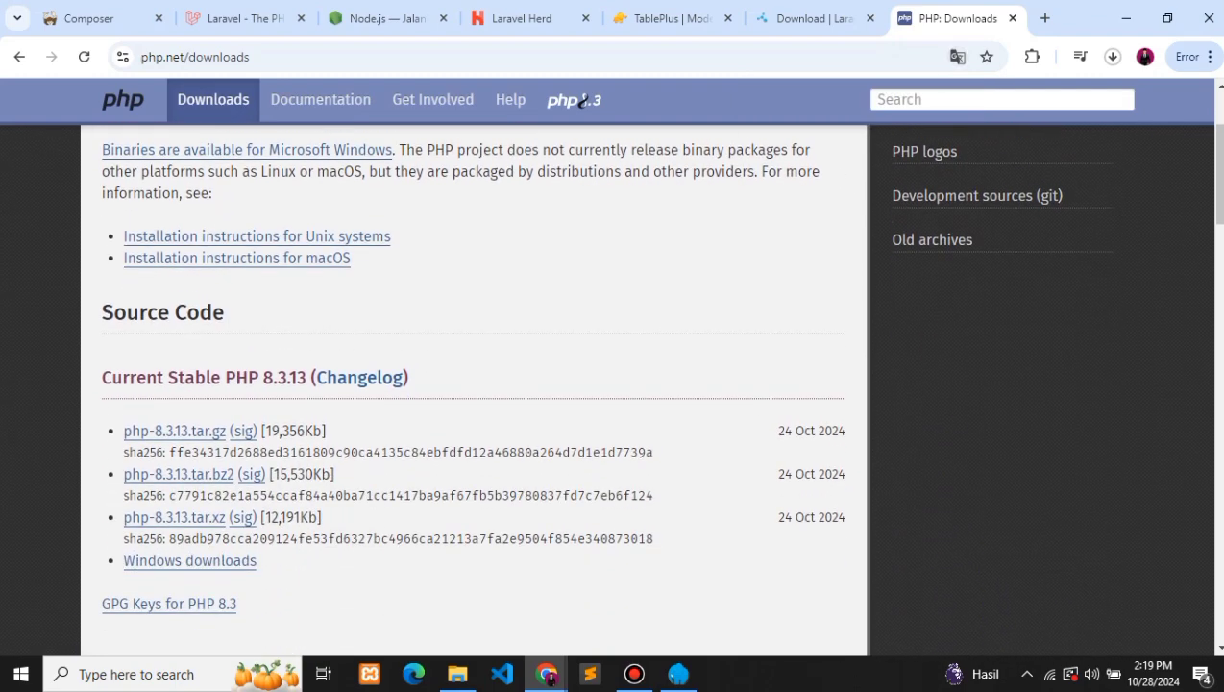
pyautogui.scroll(-2, 580, 102)
pyautogui.scroll(4, 581, 102)
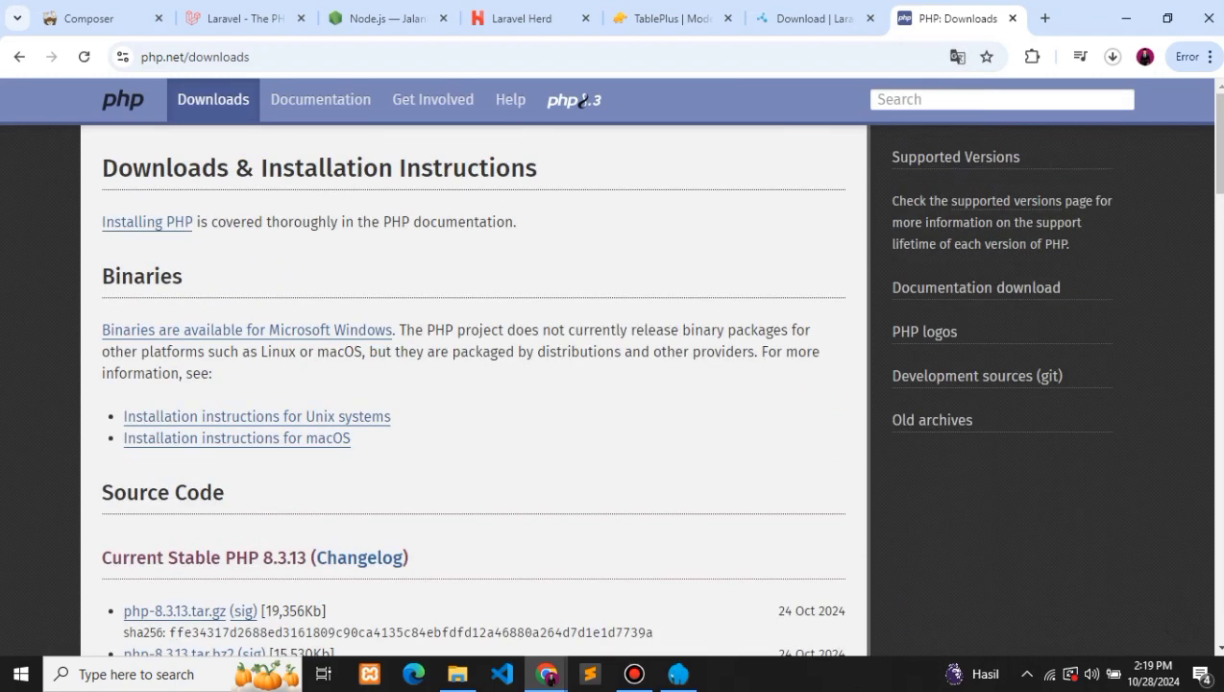
pyautogui.scroll(-10, 581, 102)
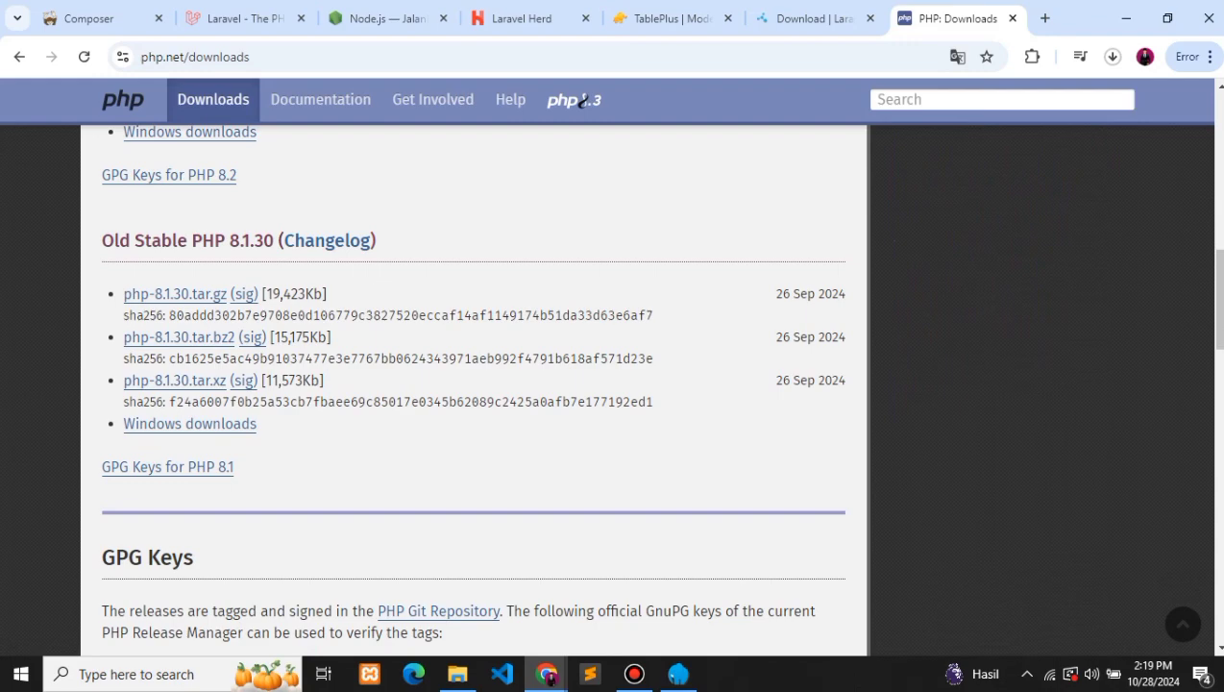
pyautogui.scroll(-7, 580, 102)
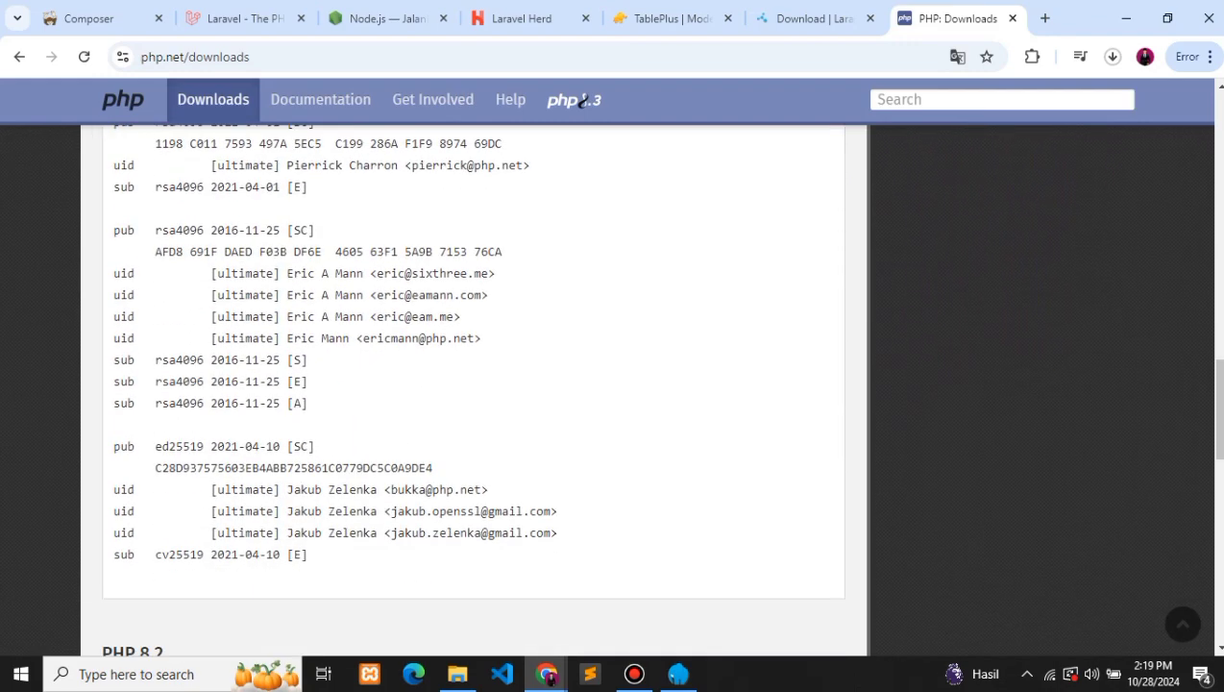
pyautogui.scroll(-10, 581, 101)
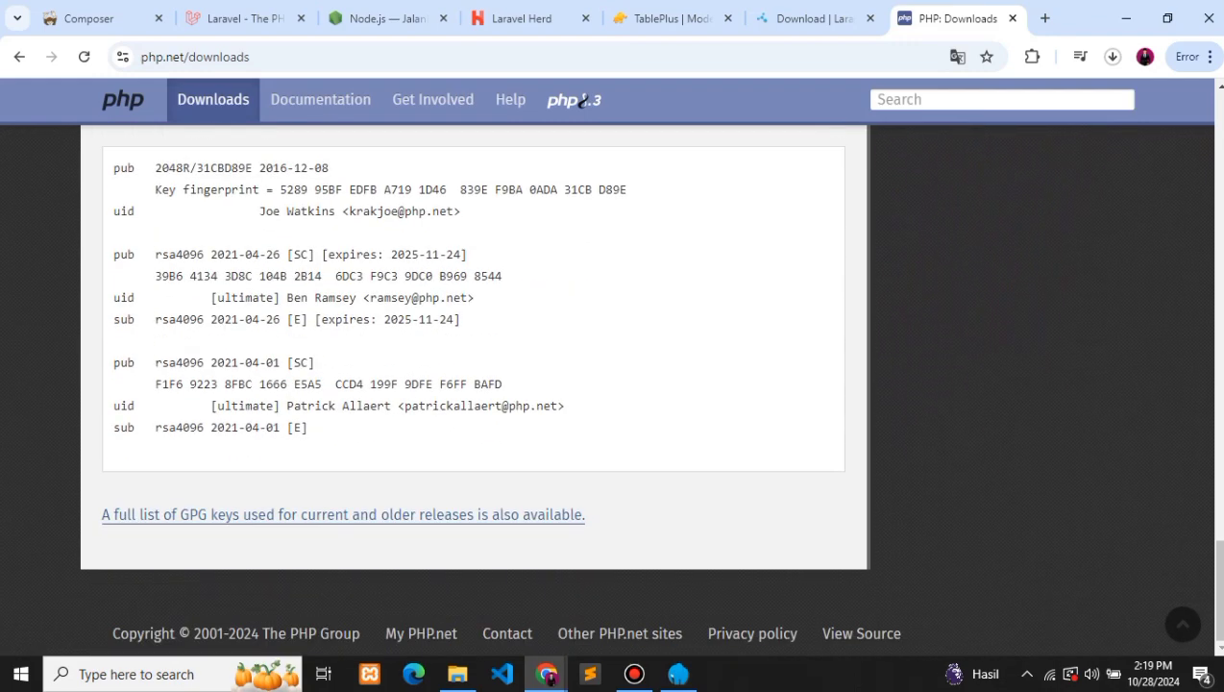
pyautogui.scroll(20, 580, 102)
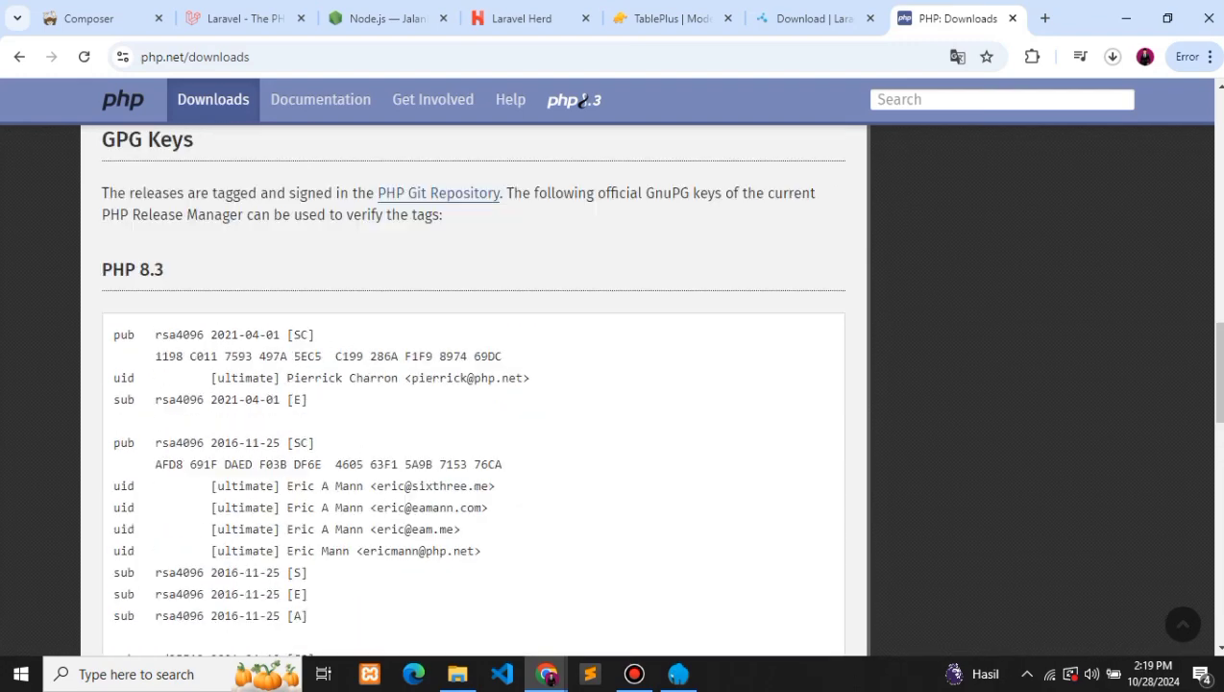
pyautogui.scroll(5, 580, 102)
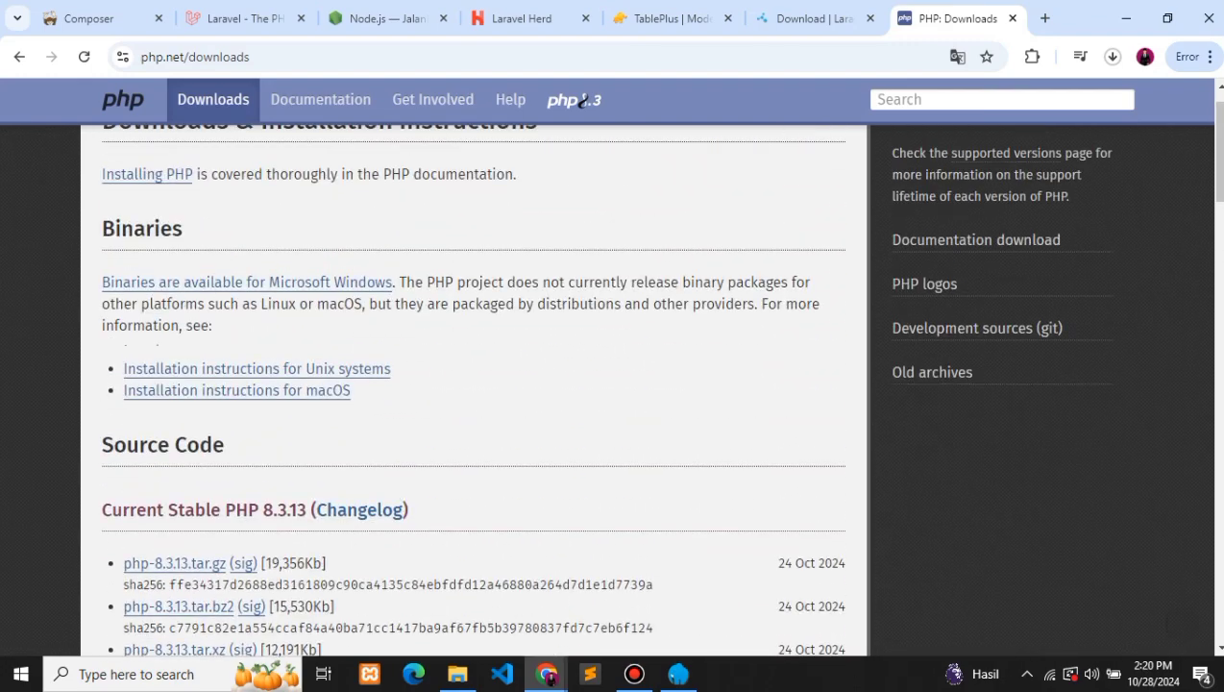
pyautogui.scroll(-6, 581, 102)
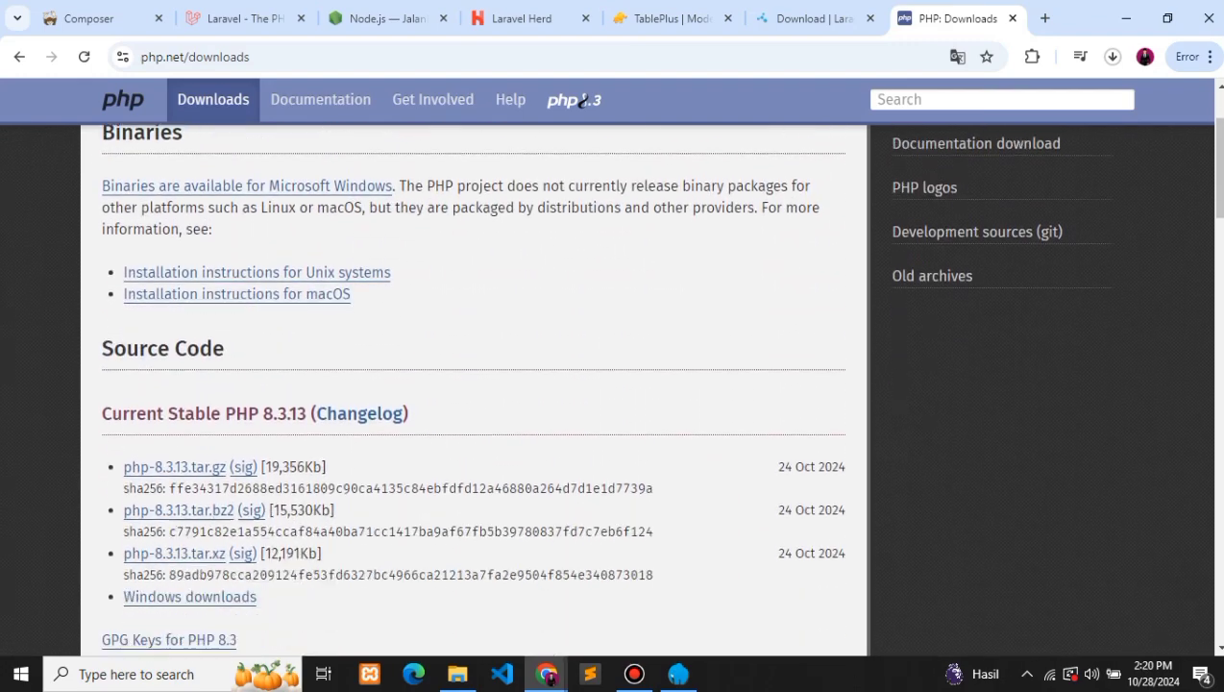
pyautogui.scroll(3, 580, 102)
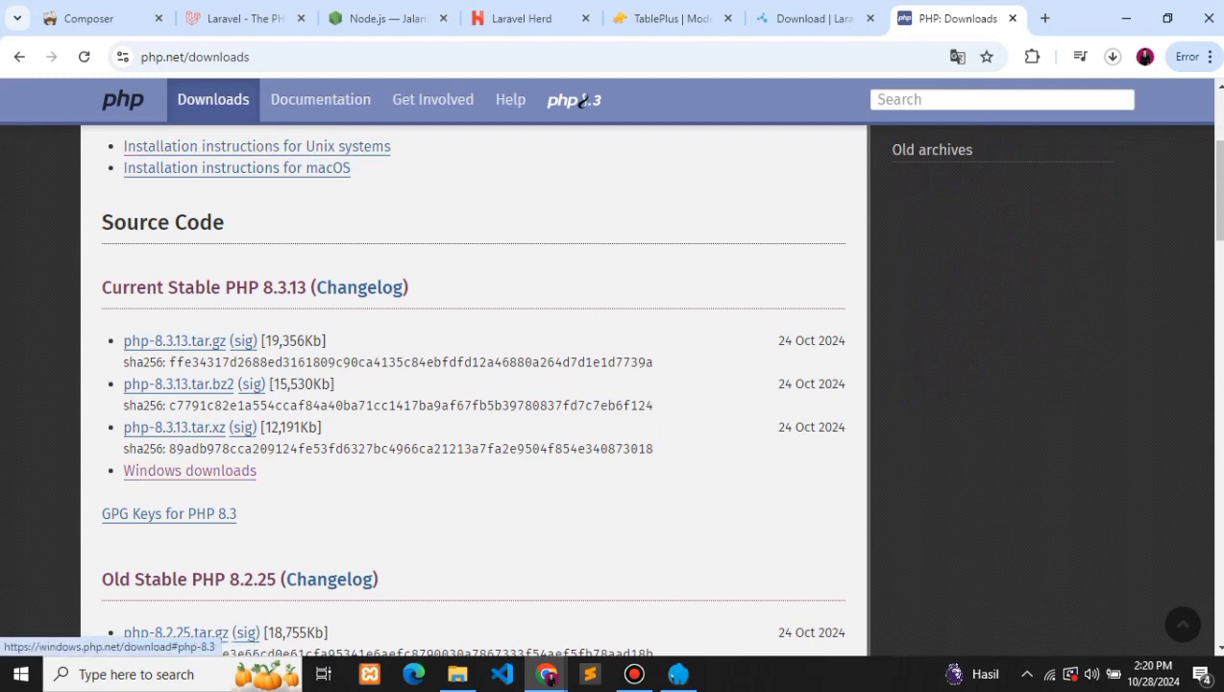
pyautogui.scroll(-3, 581, 102)
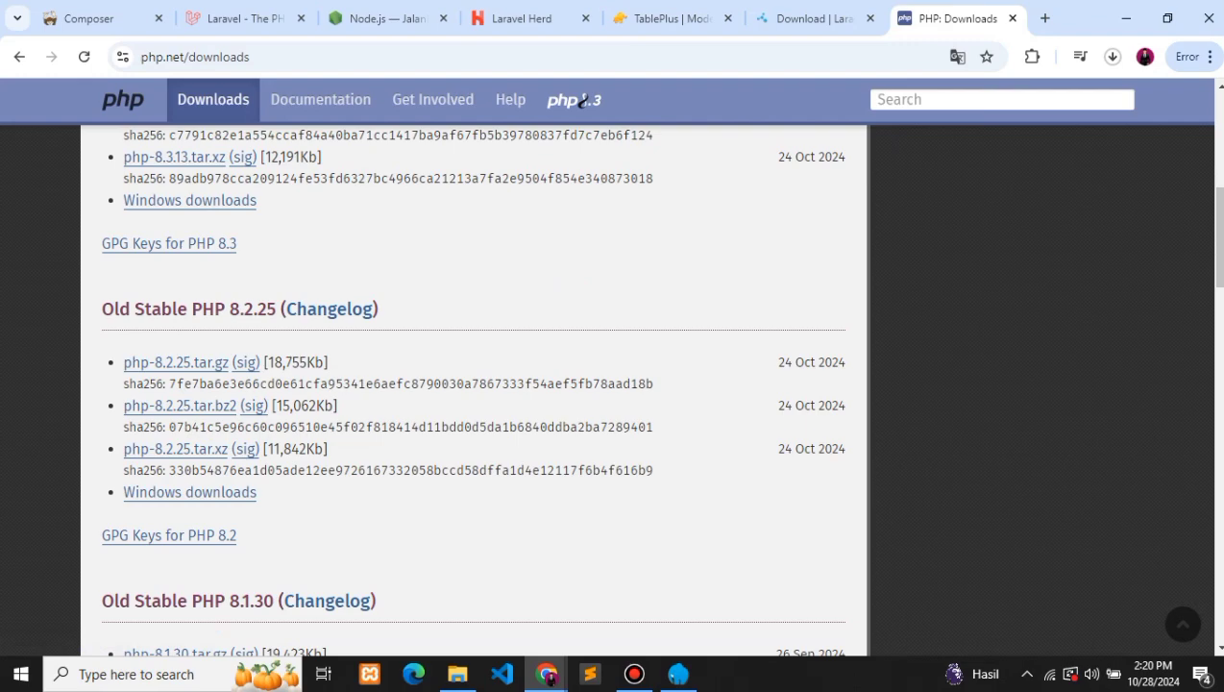
pyautogui.scroll(5, 580, 101)
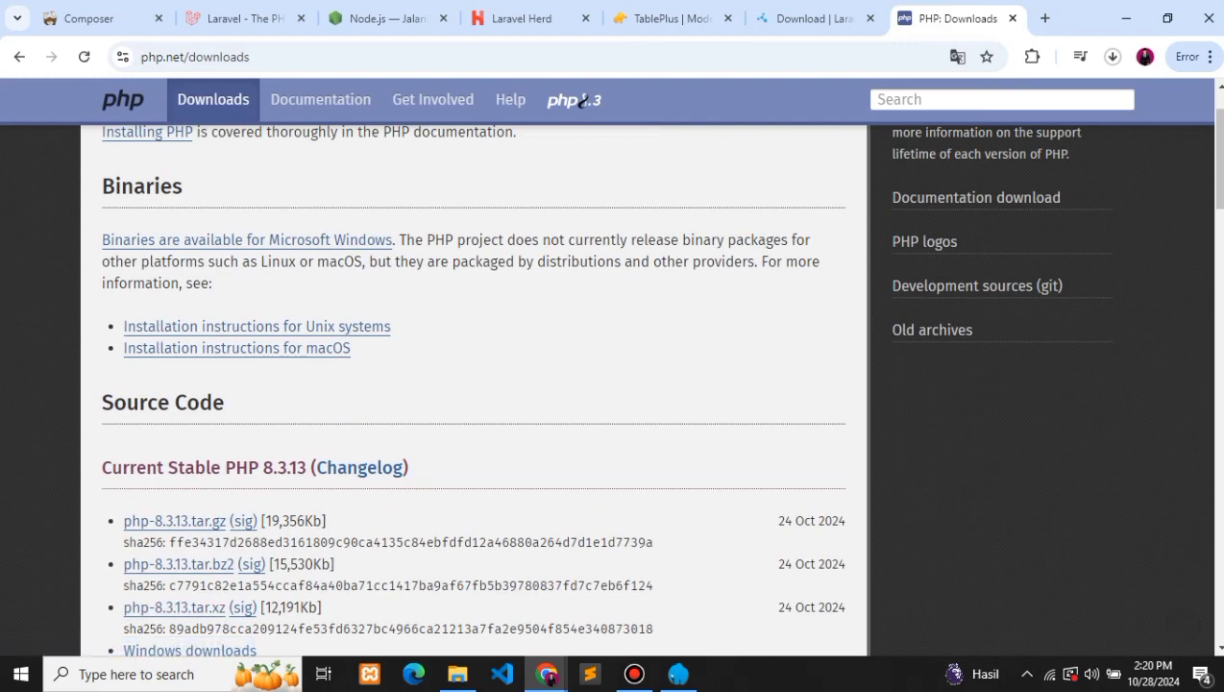
pyautogui.scroll(-2, 580, 102)
pyautogui.scroll(-5, 581, 102)
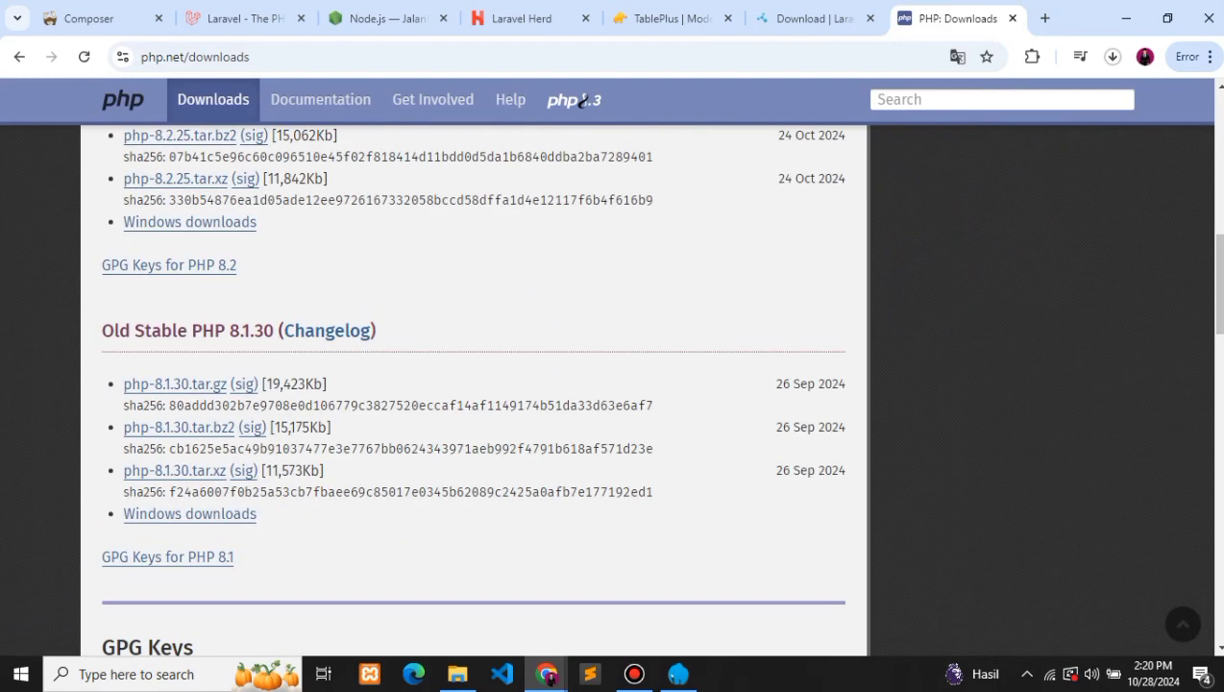
pyautogui.scroll(-4, 580, 102)
pyautogui.scroll(10, 580, 102)
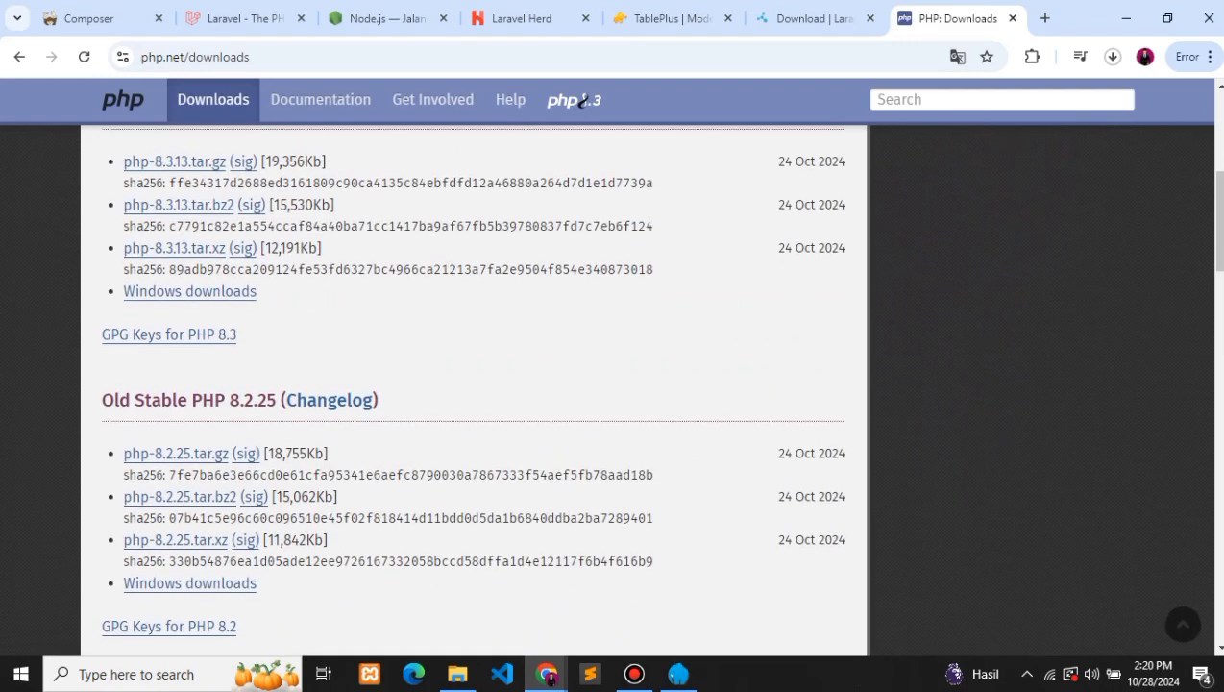
# Step: Open the Windows downloads for PHP 8.3.13 and show that page in its original English
pyautogui.scroll(2, 581, 102)
pyautogui.click(190, 469)
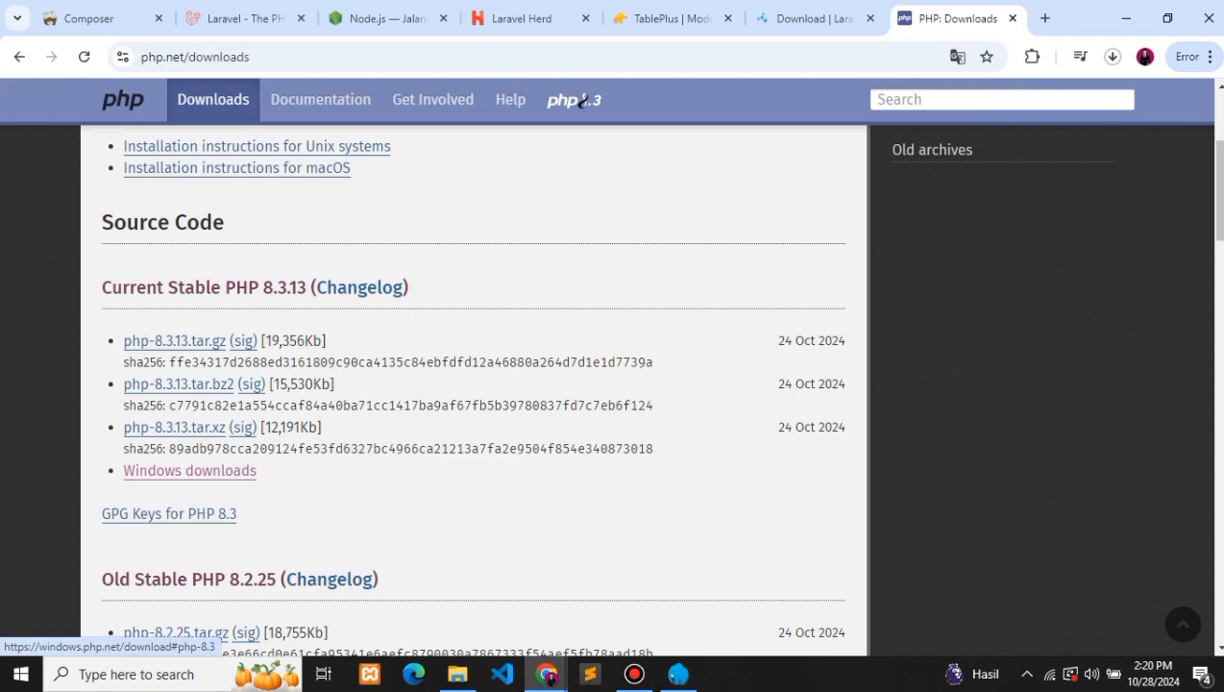
pyautogui.scroll(3, 580, 102)
pyautogui.scroll(-3, 580, 102)
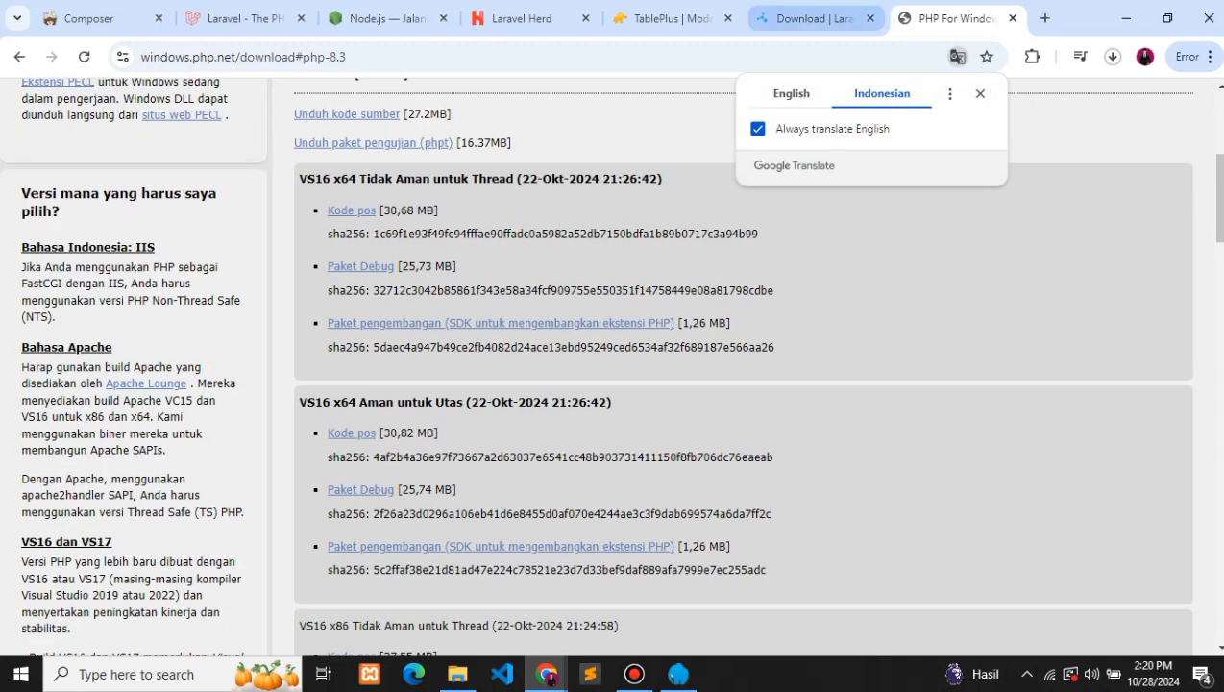
pyautogui.click(790, 93)
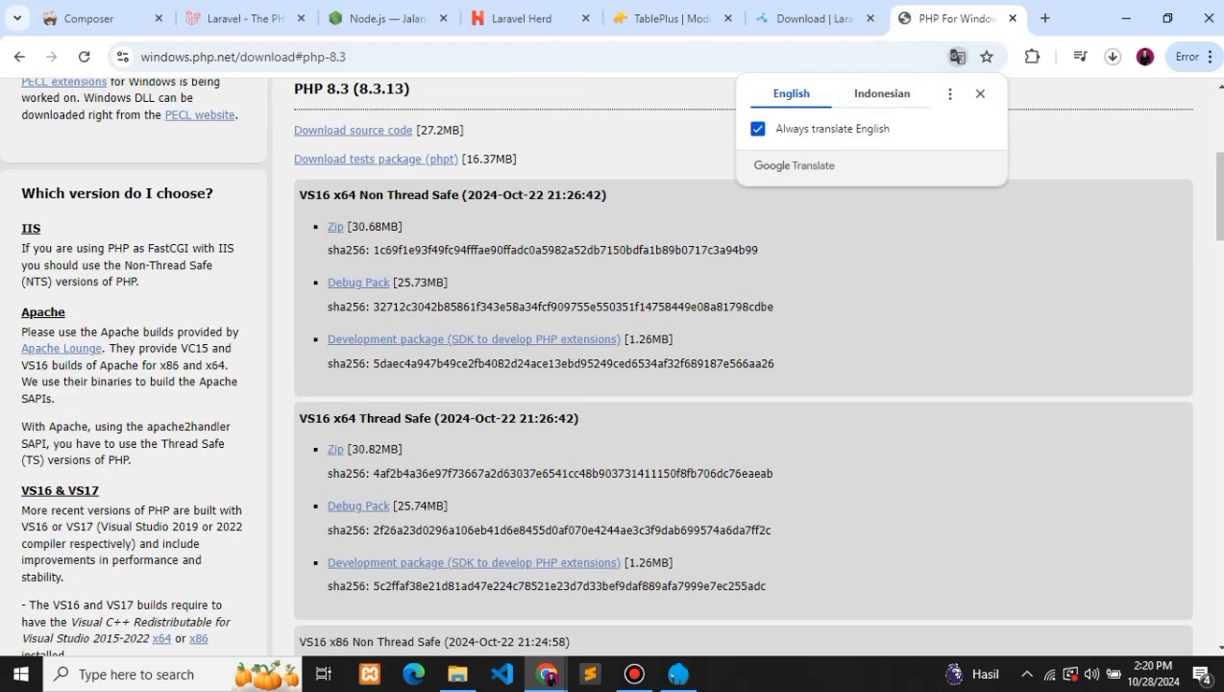
pyautogui.click(980, 93)
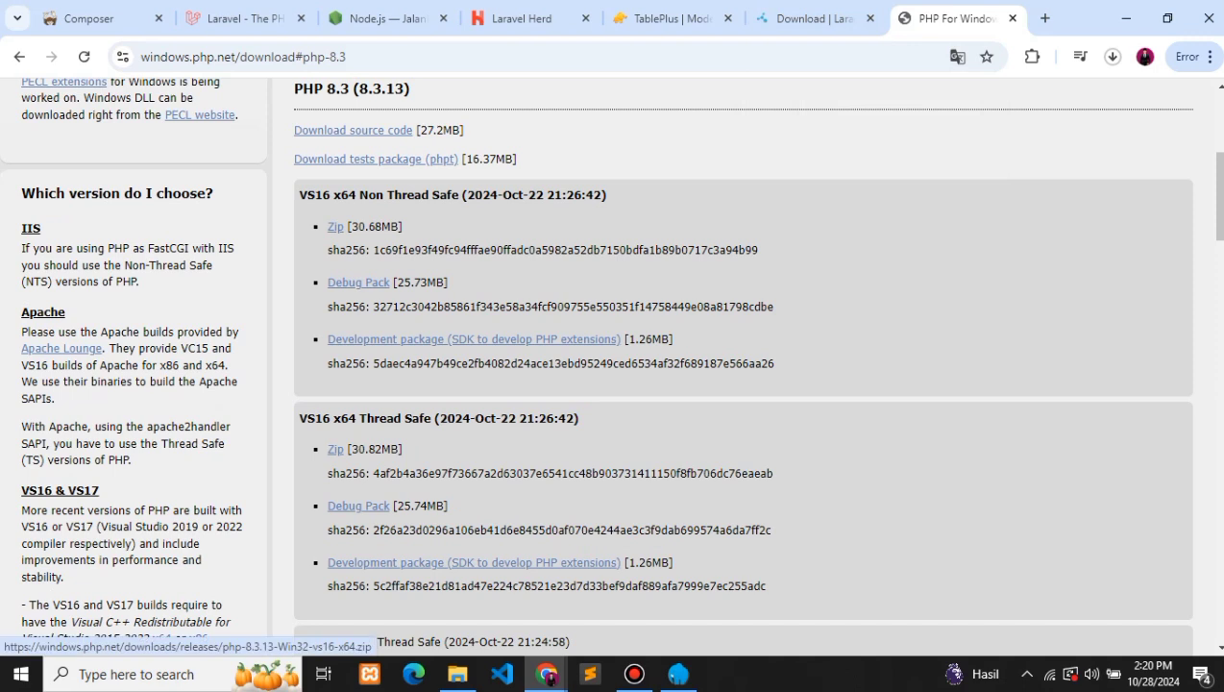
# Step: Download the PHP 8.3.13 VS16 x64 Thread Safe zip and look over the other Windows builds
pyautogui.moveTo(404, 449); pyautogui.dragTo(327, 449)
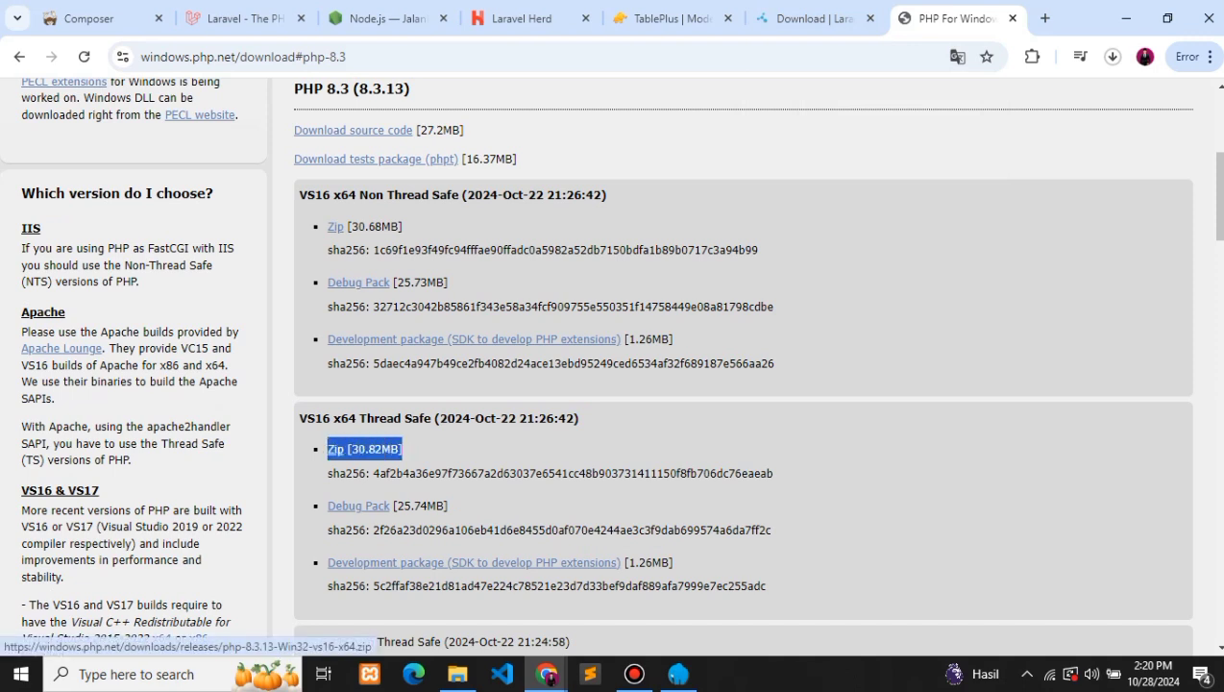
pyautogui.click(335, 449)
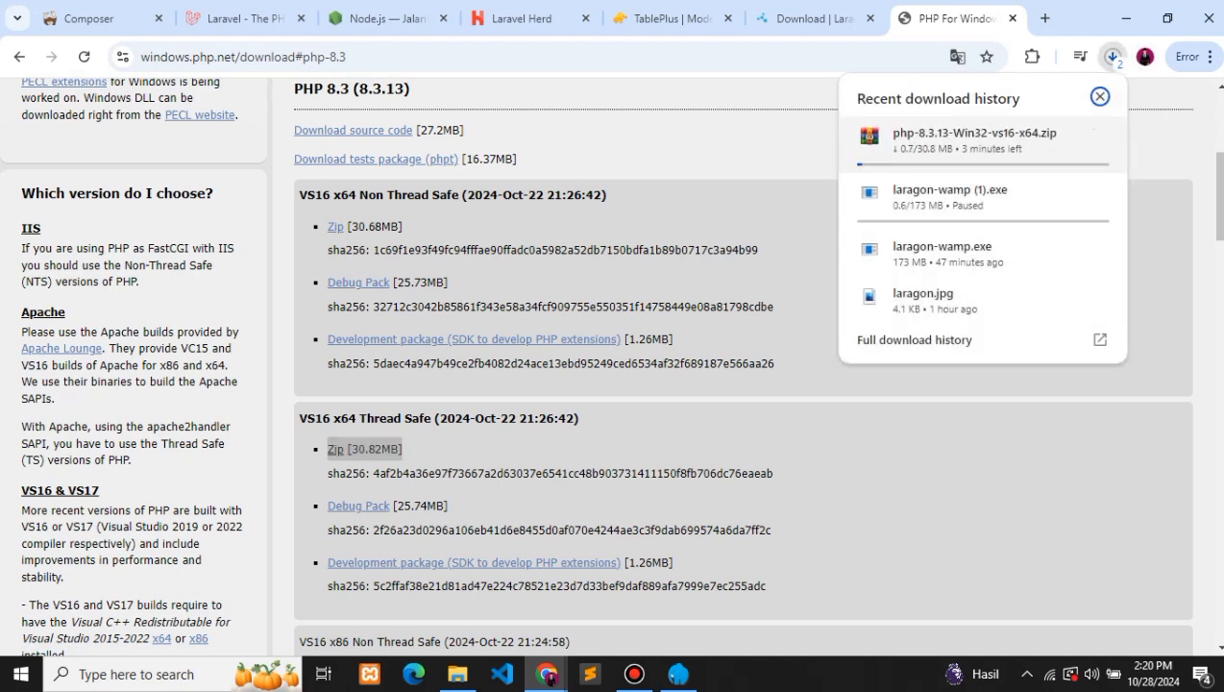
pyautogui.scroll(3, 740, 365)
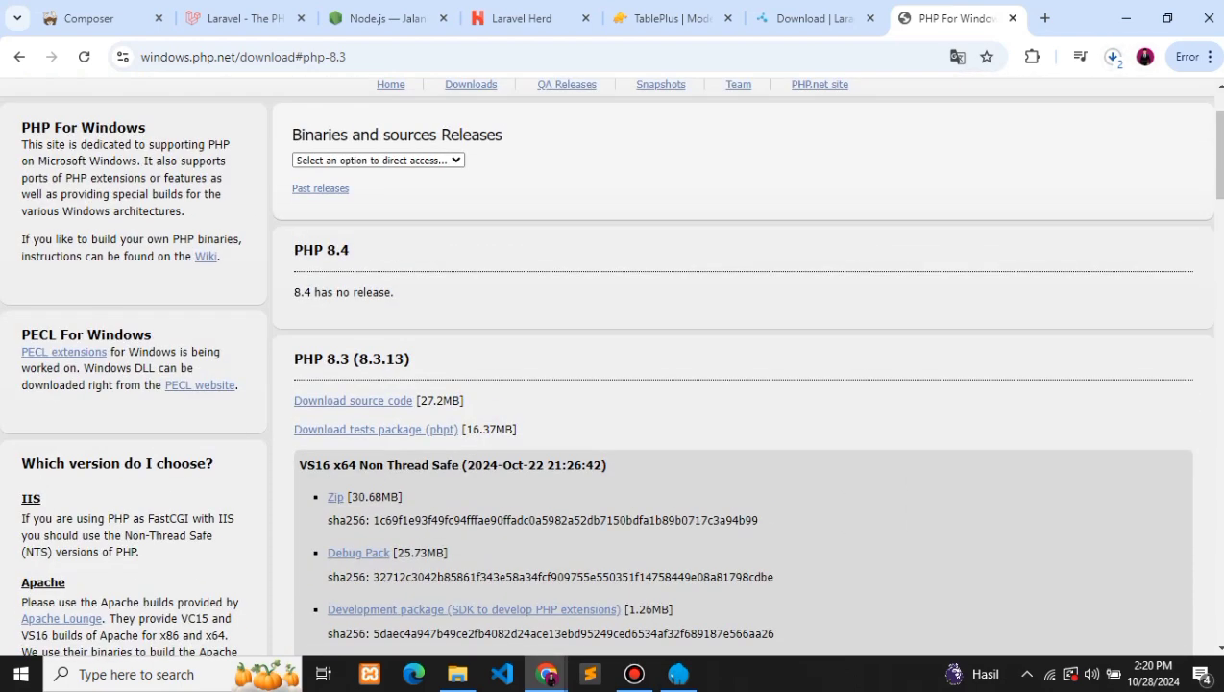
pyautogui.scroll(1, 740, 365)
pyautogui.scroll(-1, 740, 366)
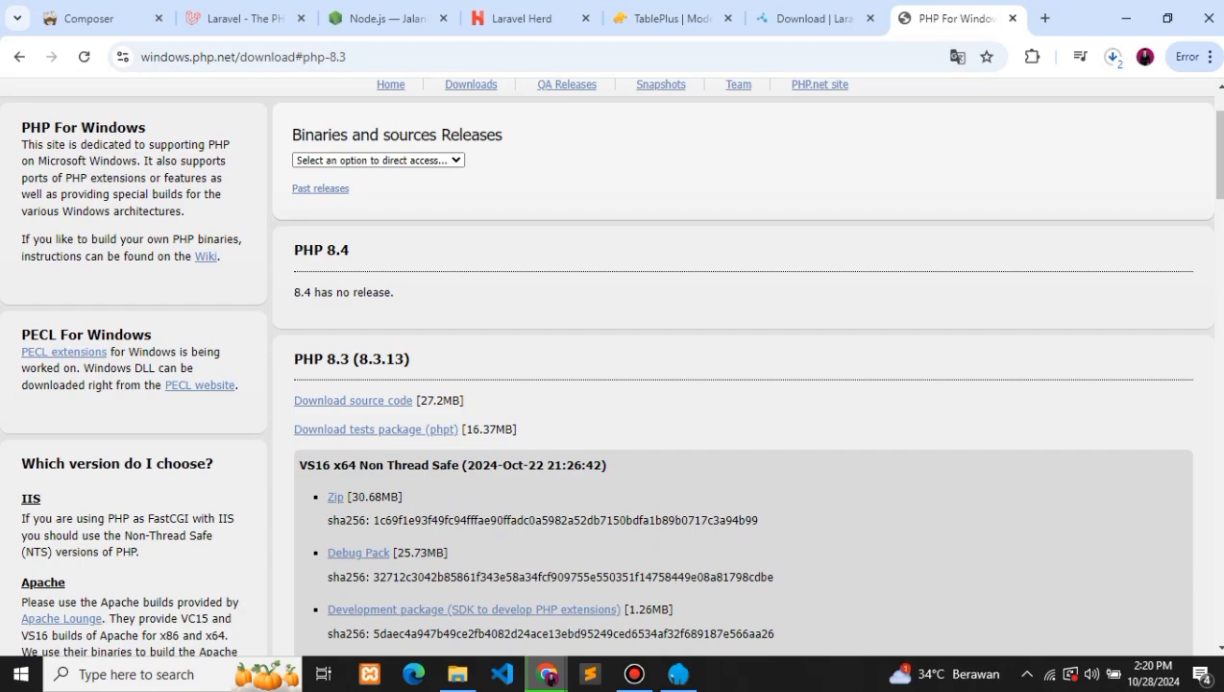
pyautogui.scroll(-10, 740, 365)
pyautogui.scroll(-5, 740, 365)
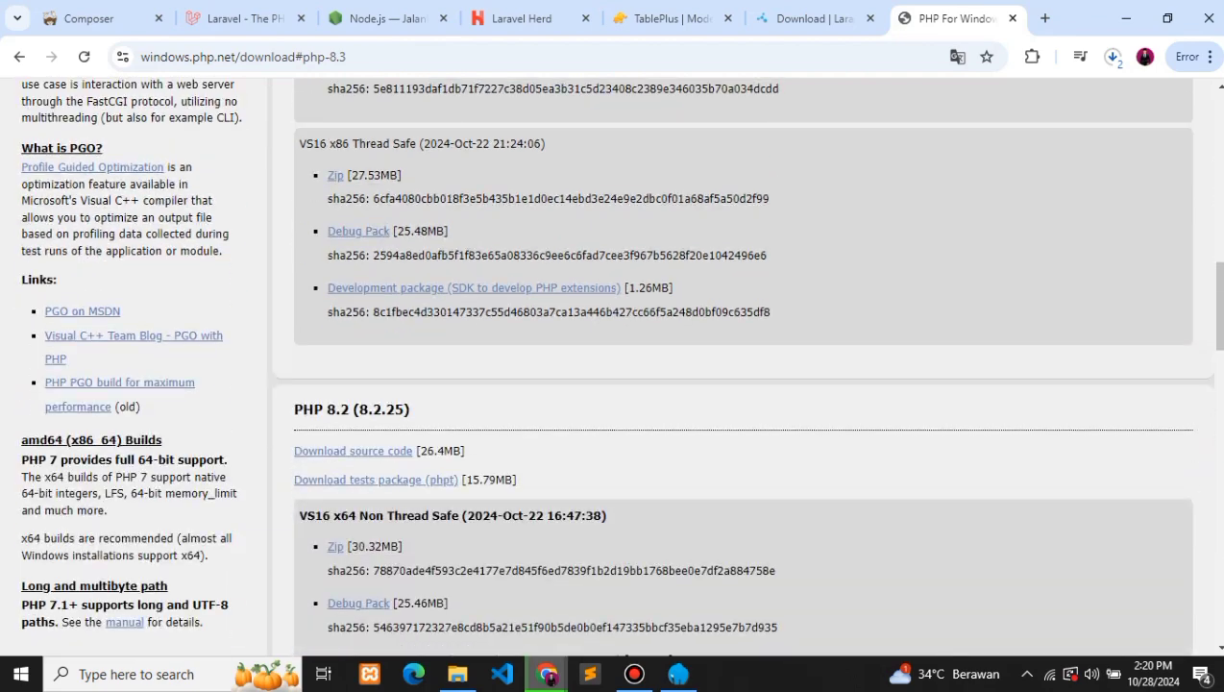
pyautogui.scroll(15, 739, 365)
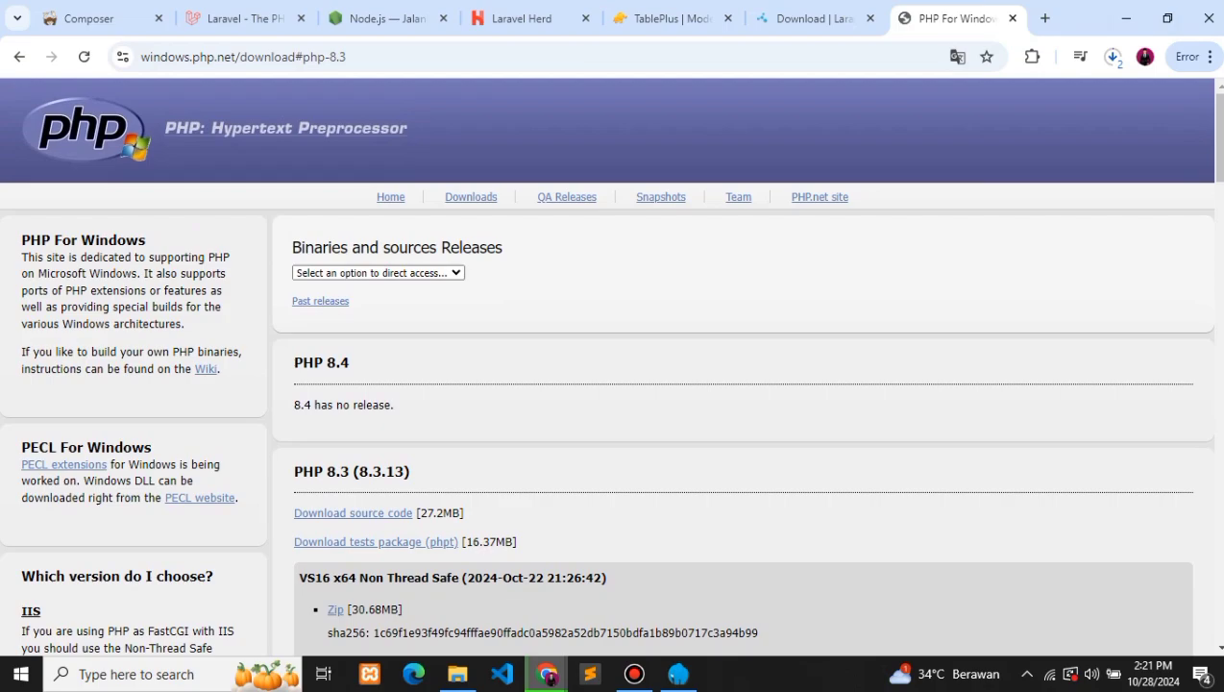
# Step: Move the php-8.3.13-Win32-vs16-x64 archive from the Downloads folder into Laragon's bin\php folder in File Explorer
pyautogui.click(1126, 17)
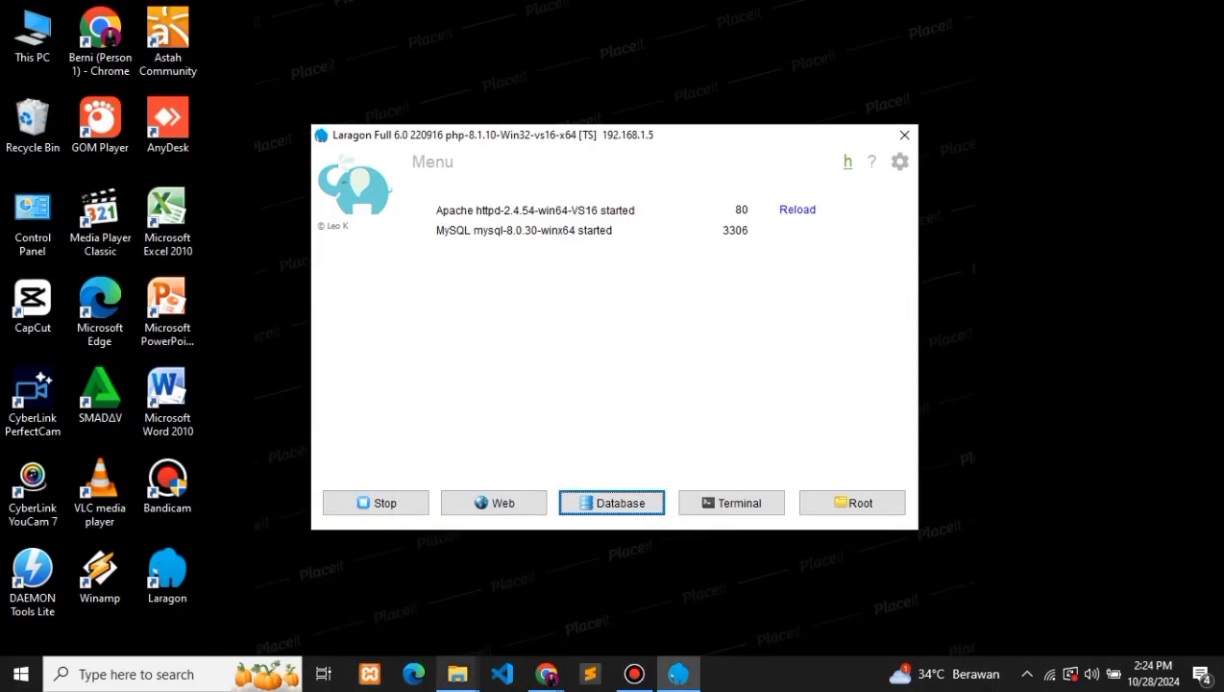
pyautogui.moveTo(457, 674)
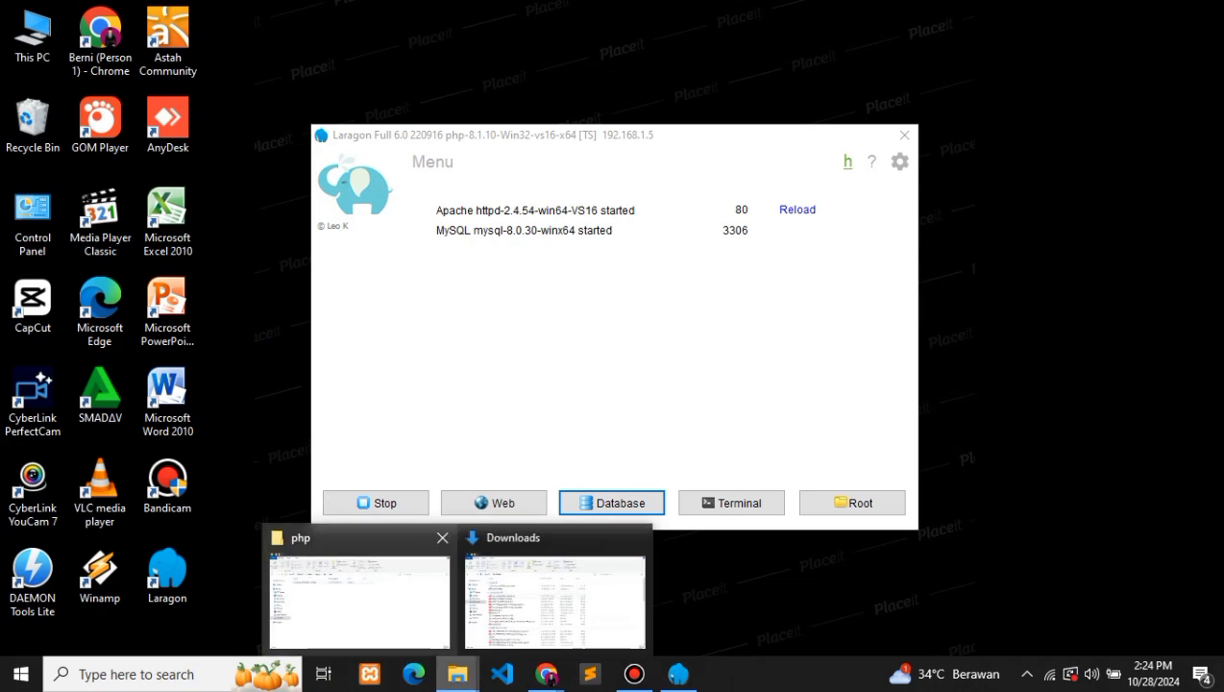
pyautogui.moveTo(358, 596)
pyautogui.click(554, 595)
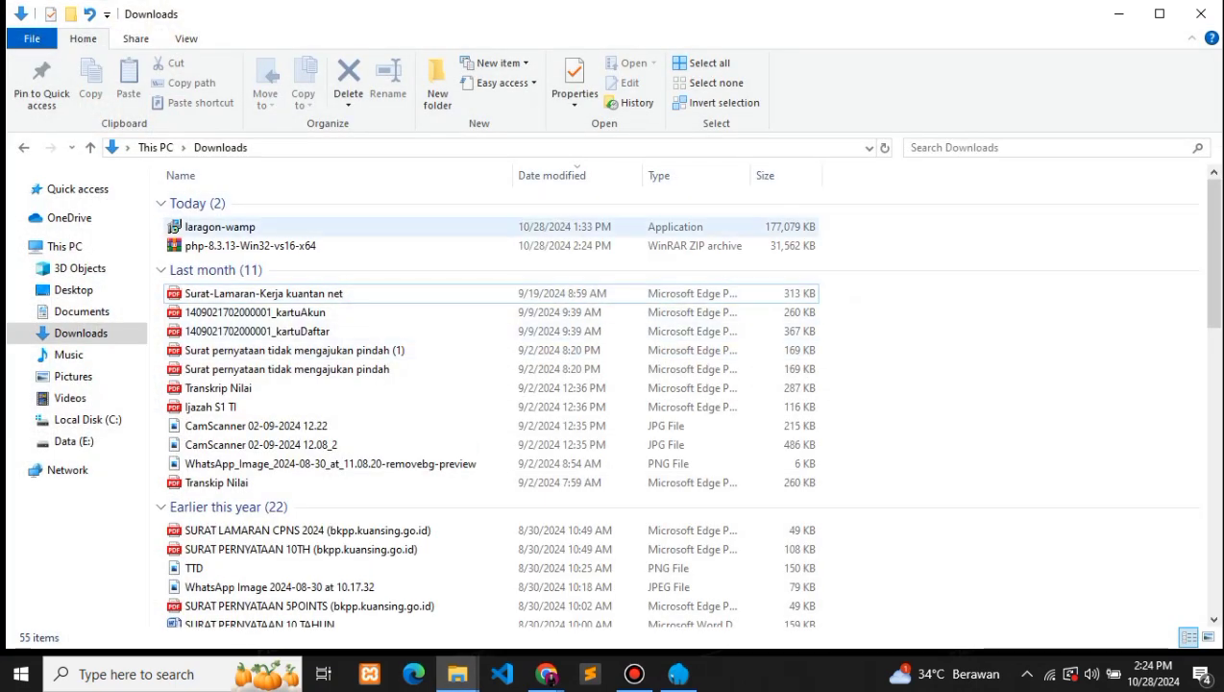
pyautogui.click(223, 245)
pyautogui.rightClick(223, 245)
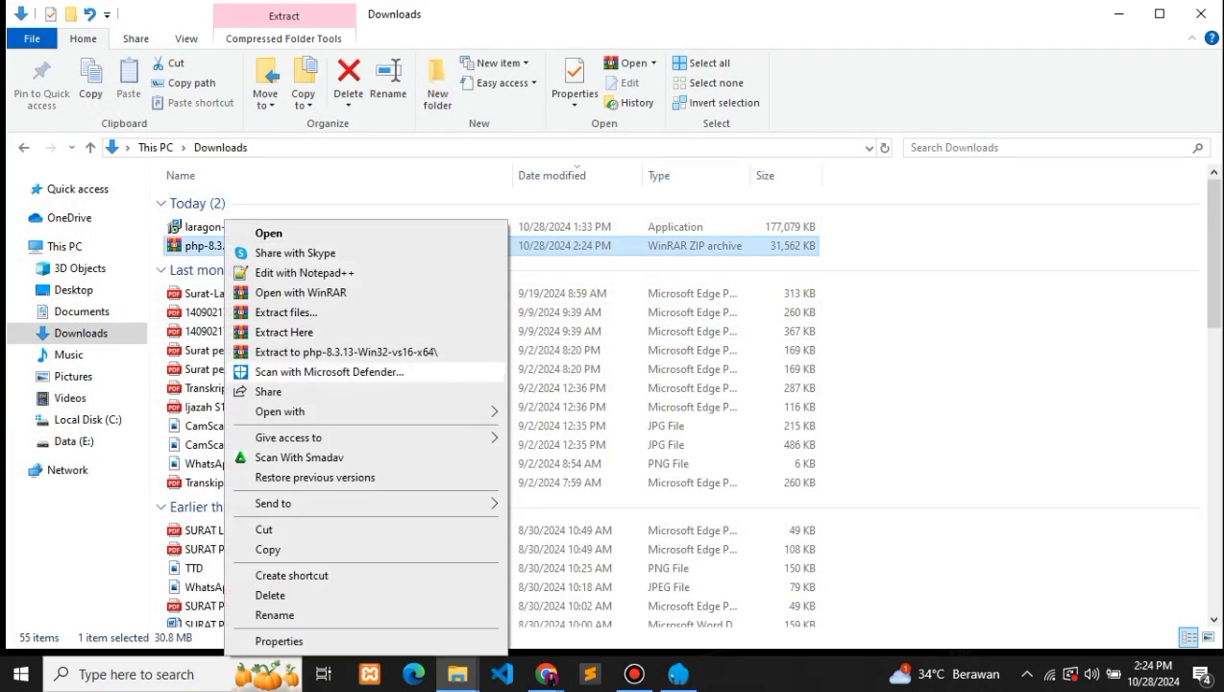
pyautogui.click(263, 528)
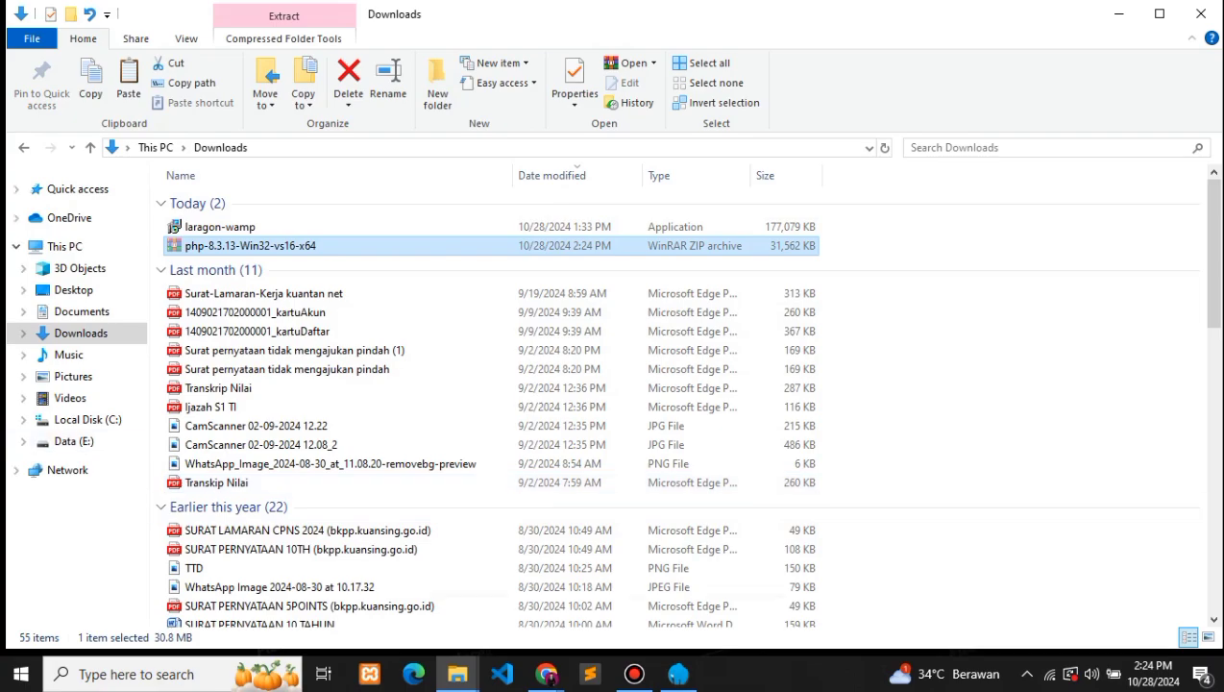
pyautogui.moveTo(458, 673)
pyautogui.click(346, 576)
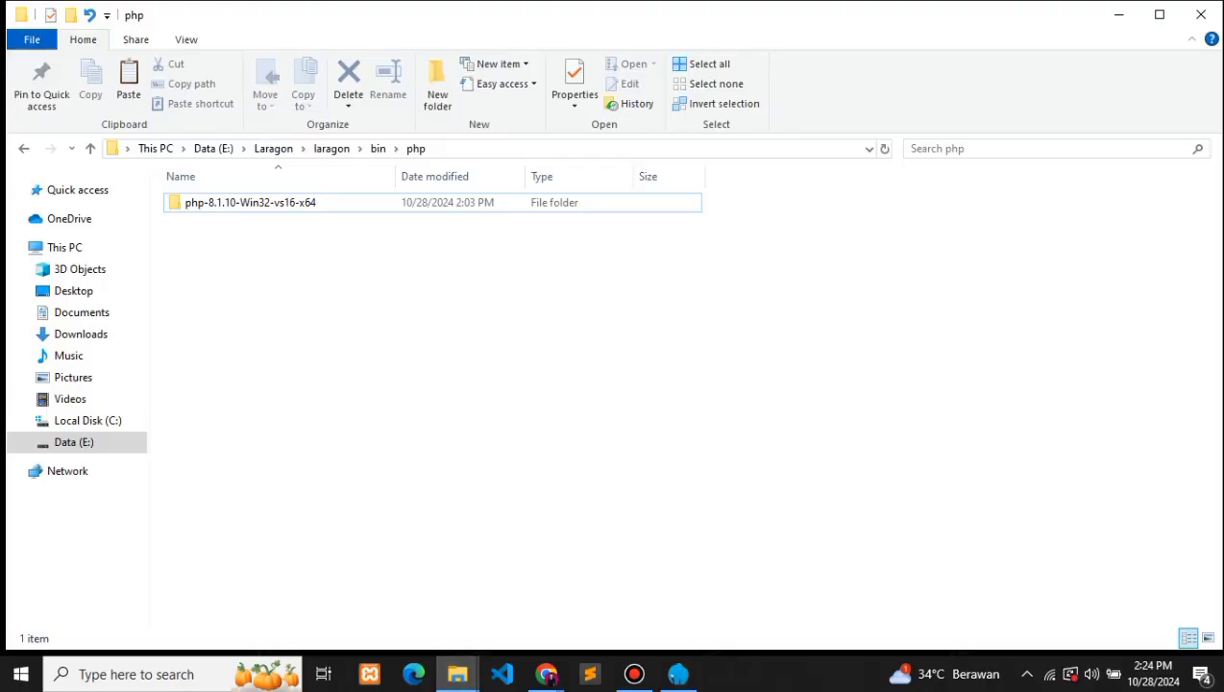
pyautogui.rightClick(356, 251)
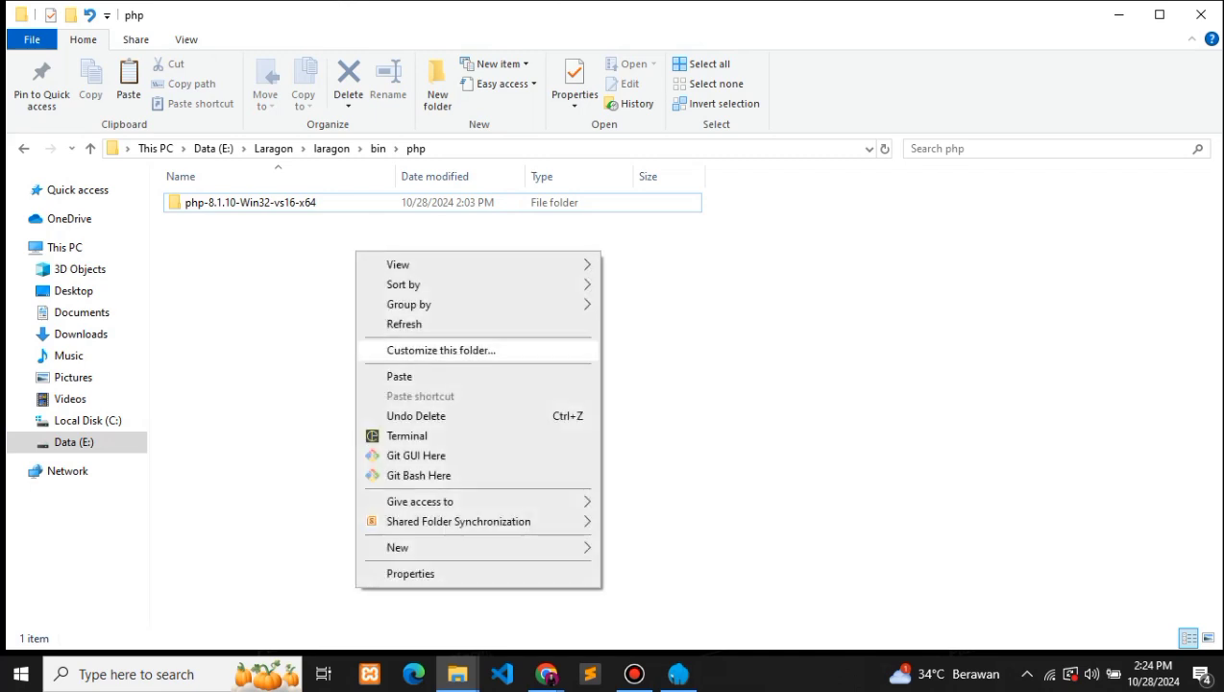
pyautogui.click(399, 376)
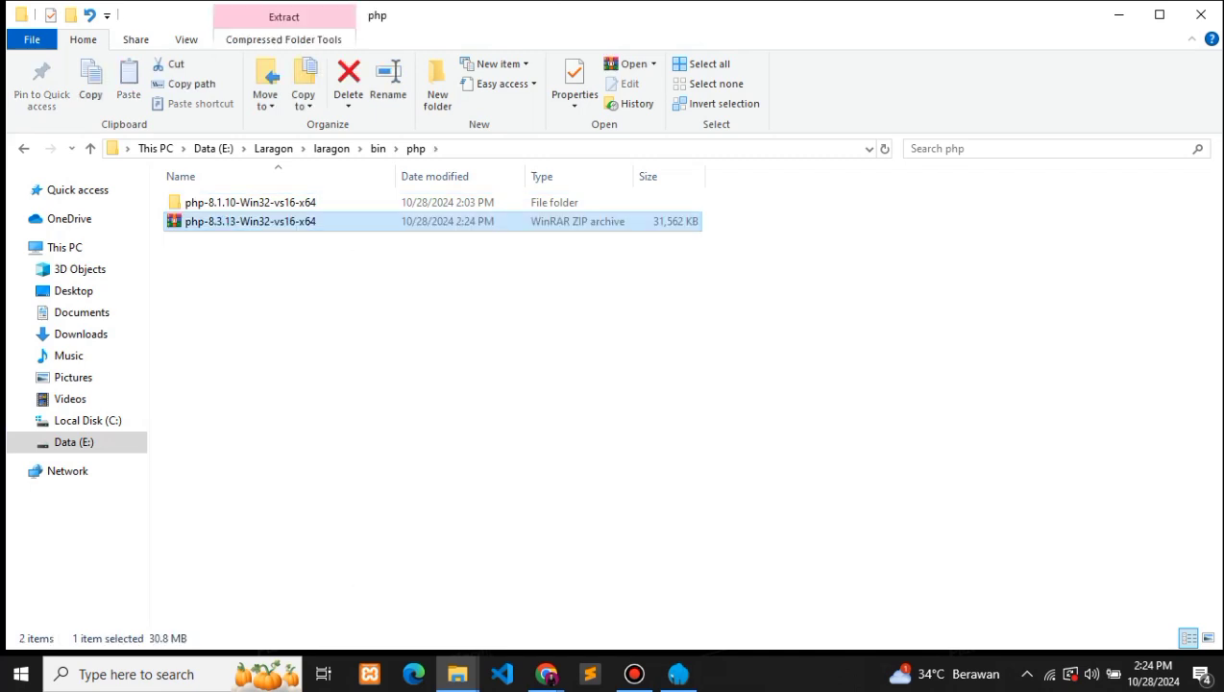
# Step: Extract the php-8.3.13-Win32-vs16-x64 archive directly into the current php folder and reload the folder
pyautogui.rightClick(301, 222)
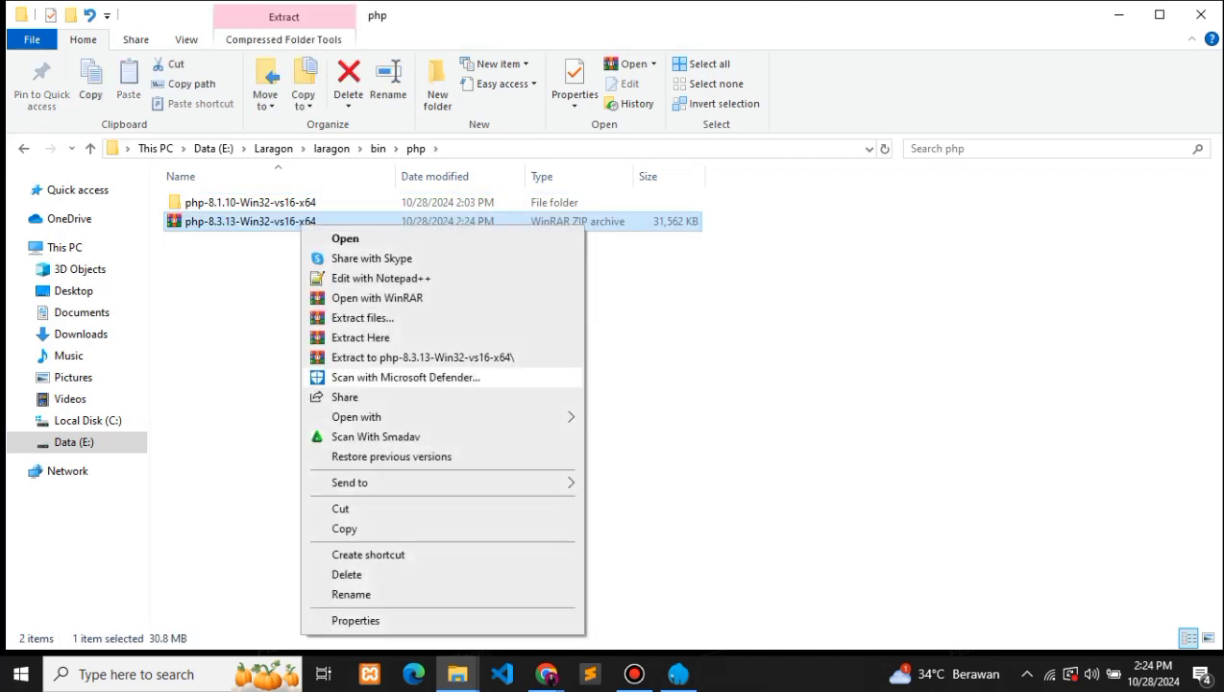
pyautogui.click(360, 337)
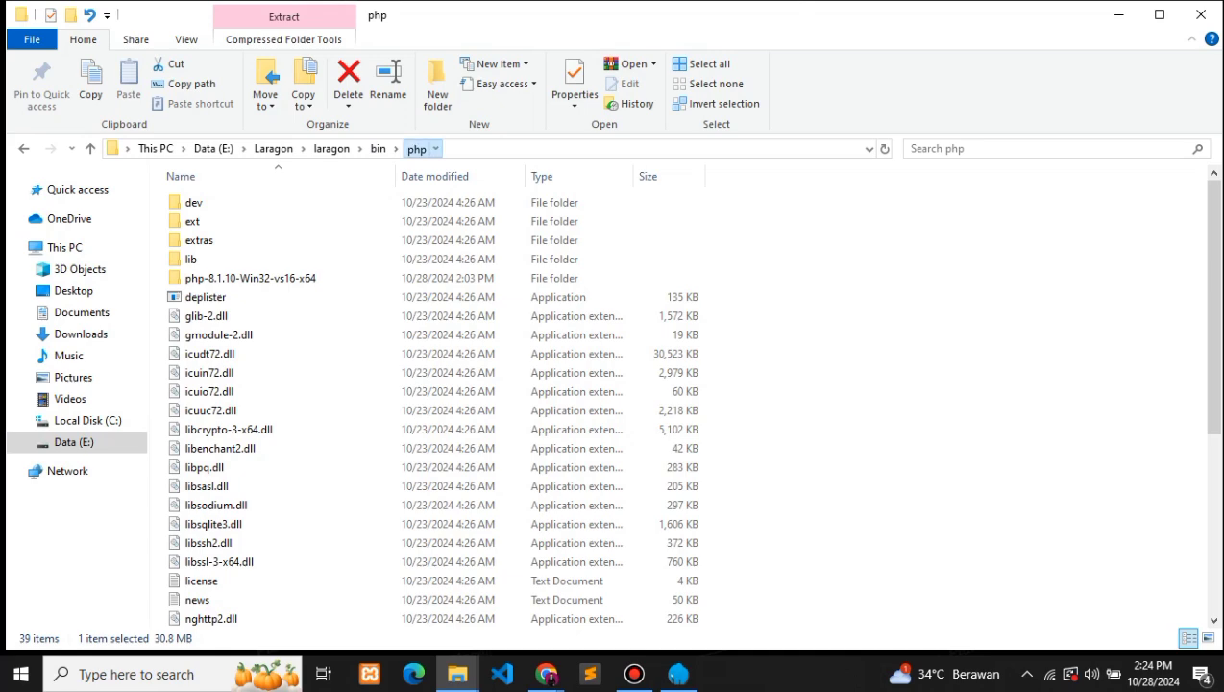
pyautogui.click(415, 148)
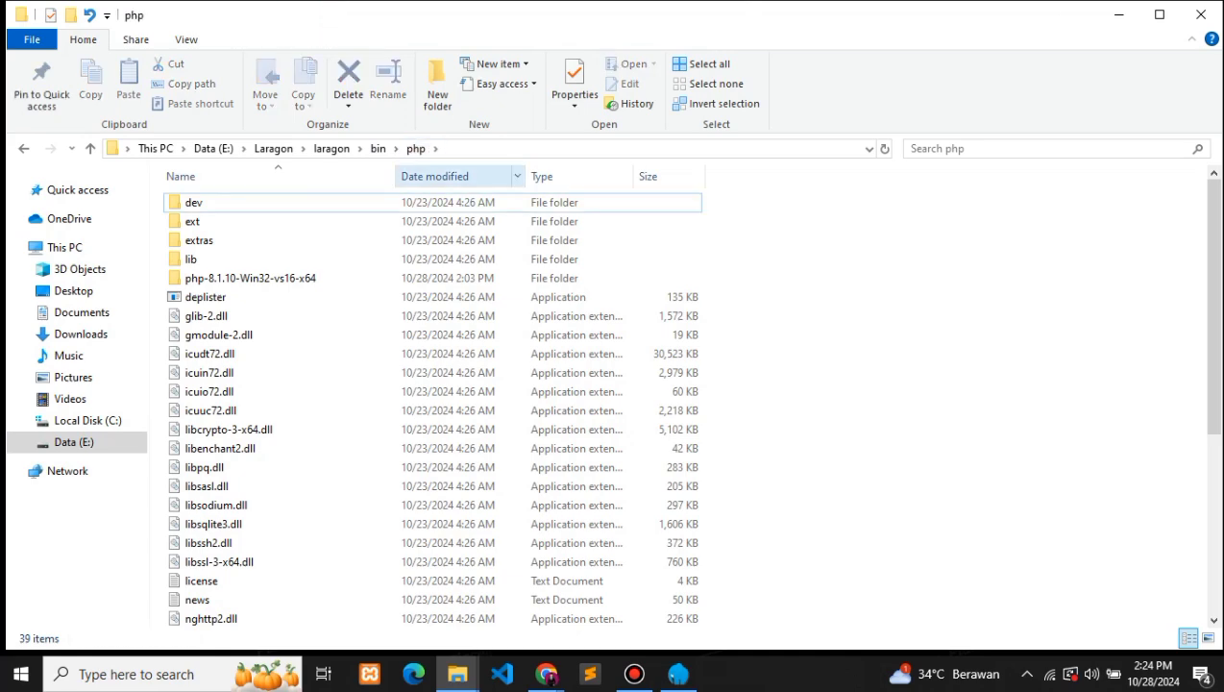
# Step: Examine the extracted files and folders alongside the existing PHP 8.1.10 folder and the archive
pyautogui.scroll(-5, 433, 429)
pyautogui.scroll(5, 288, 429)
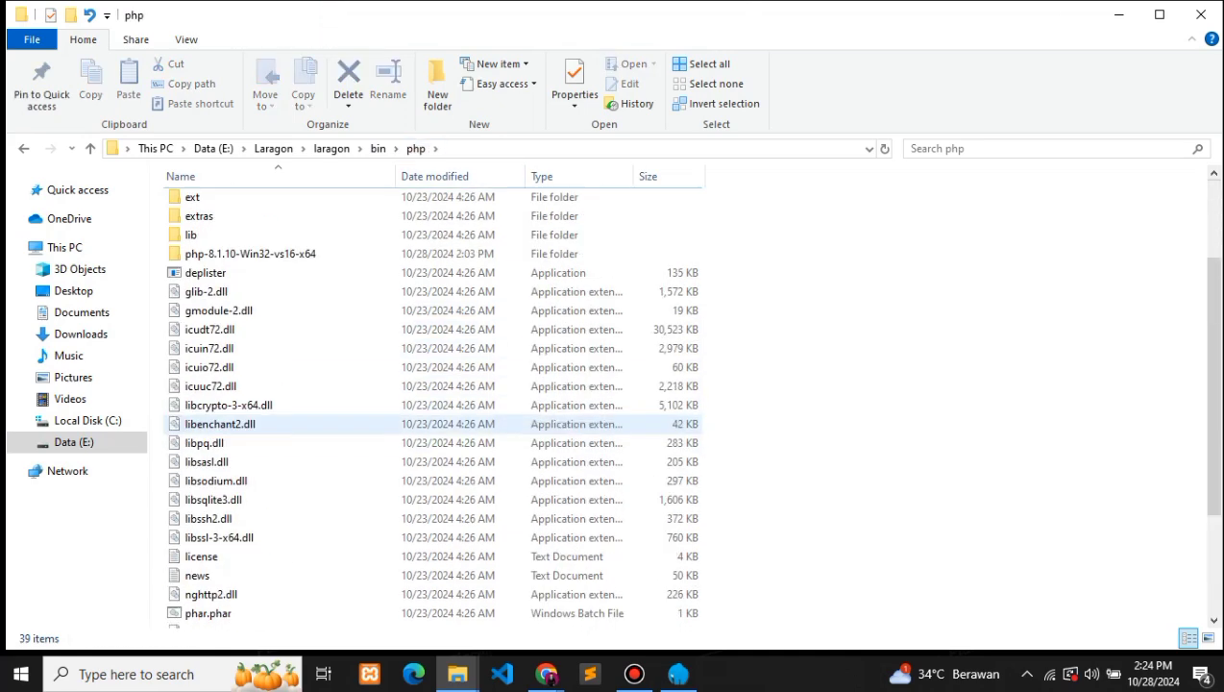
pyautogui.scroll(-5, 289, 428)
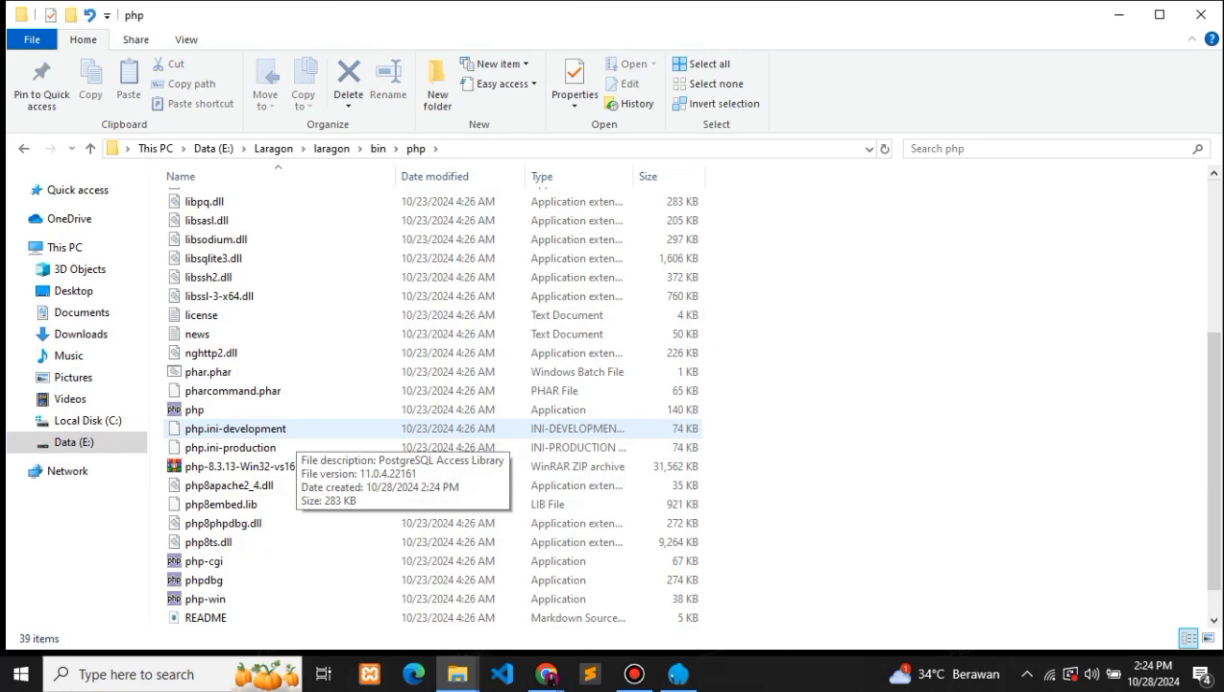
pyautogui.scroll(5, 288, 437)
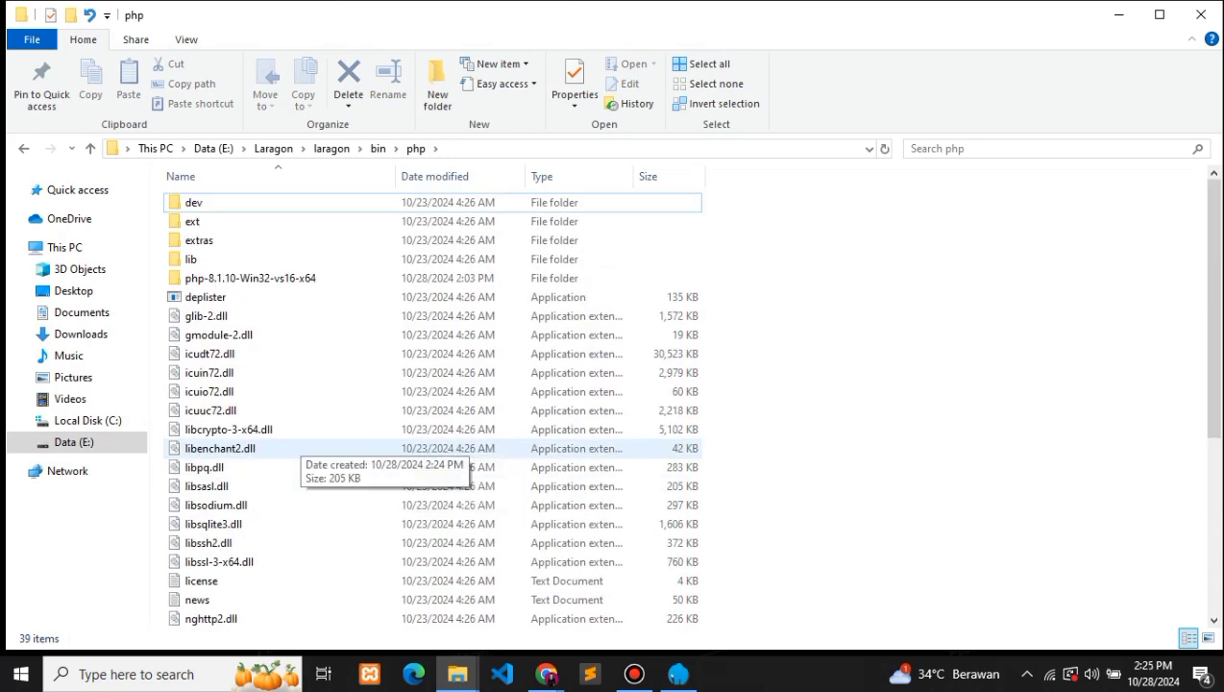
pyautogui.scroll(-5, 288, 448)
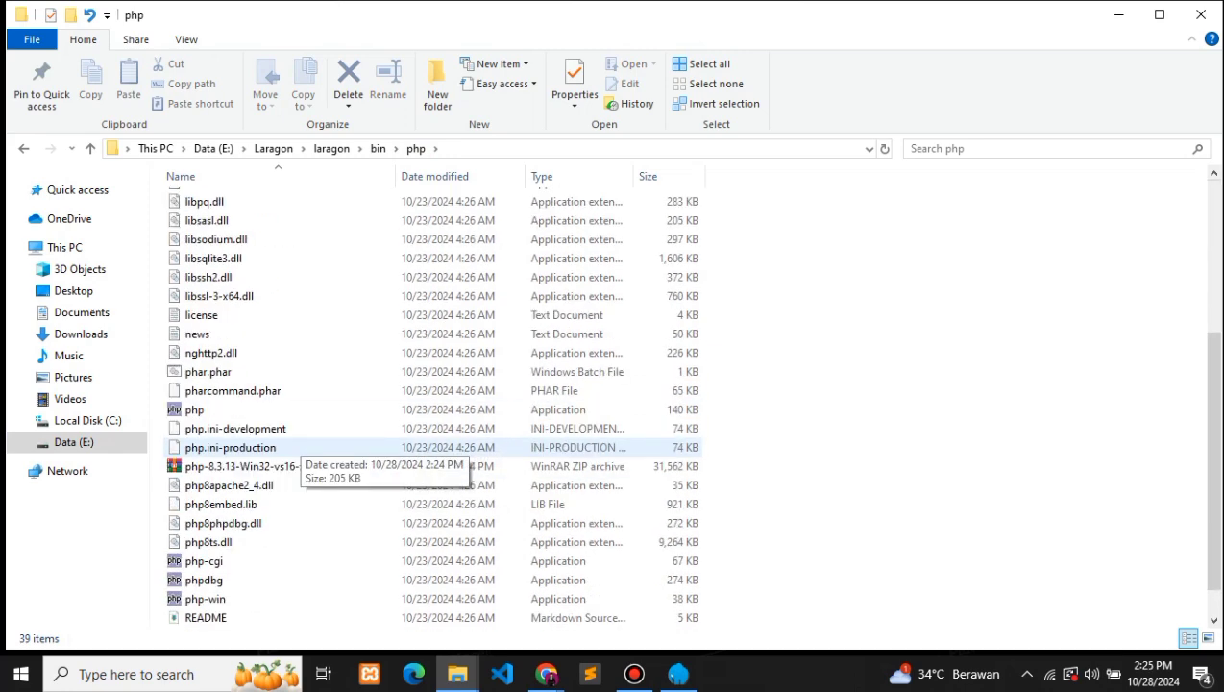
pyautogui.scroll(-1, 288, 448)
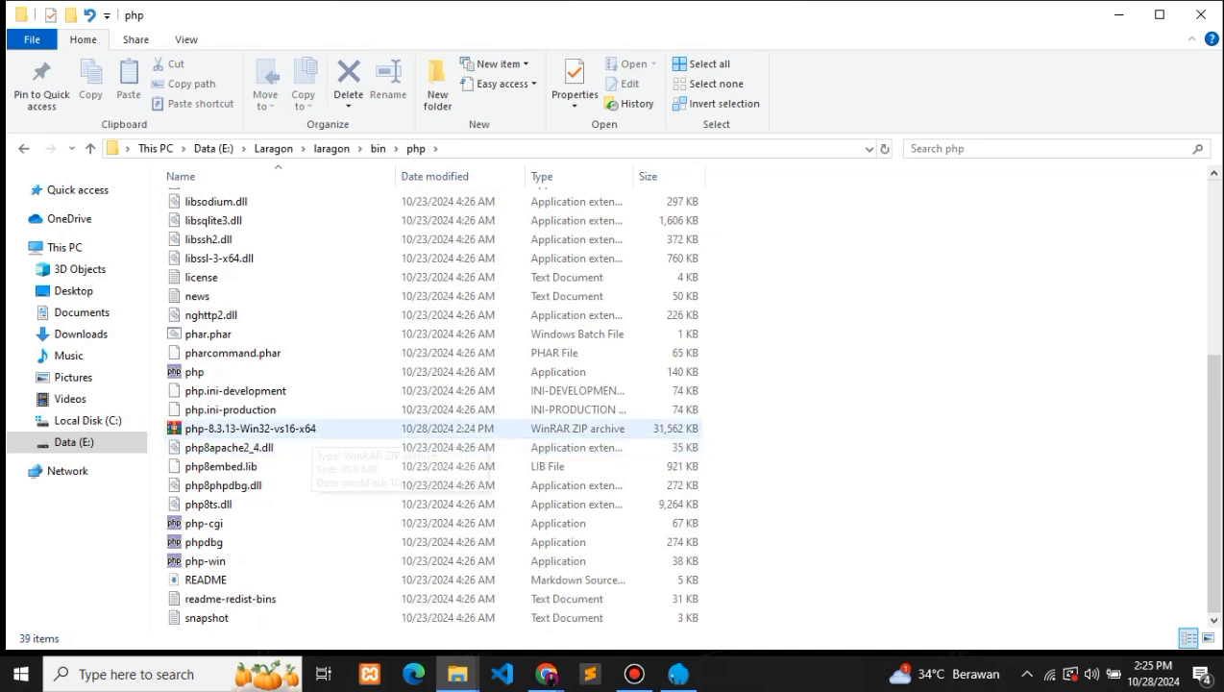
pyautogui.scroll(5, 288, 428)
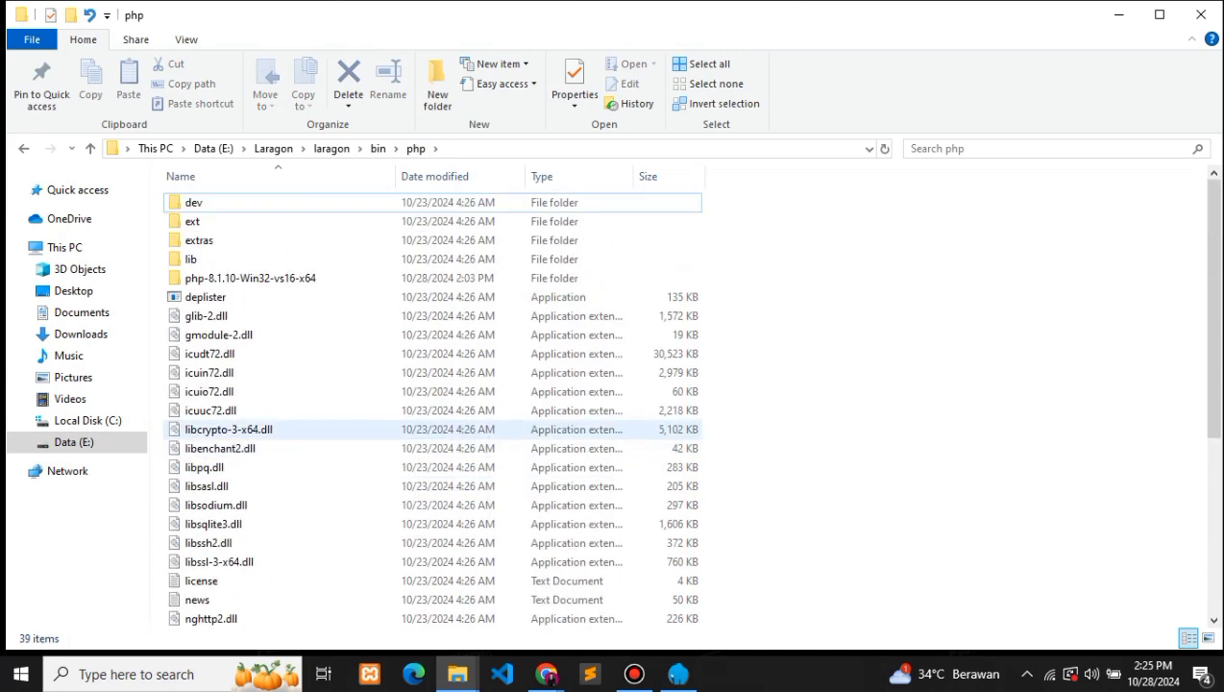
pyautogui.scroll(-2, 288, 429)
pyautogui.scroll(-4, 288, 428)
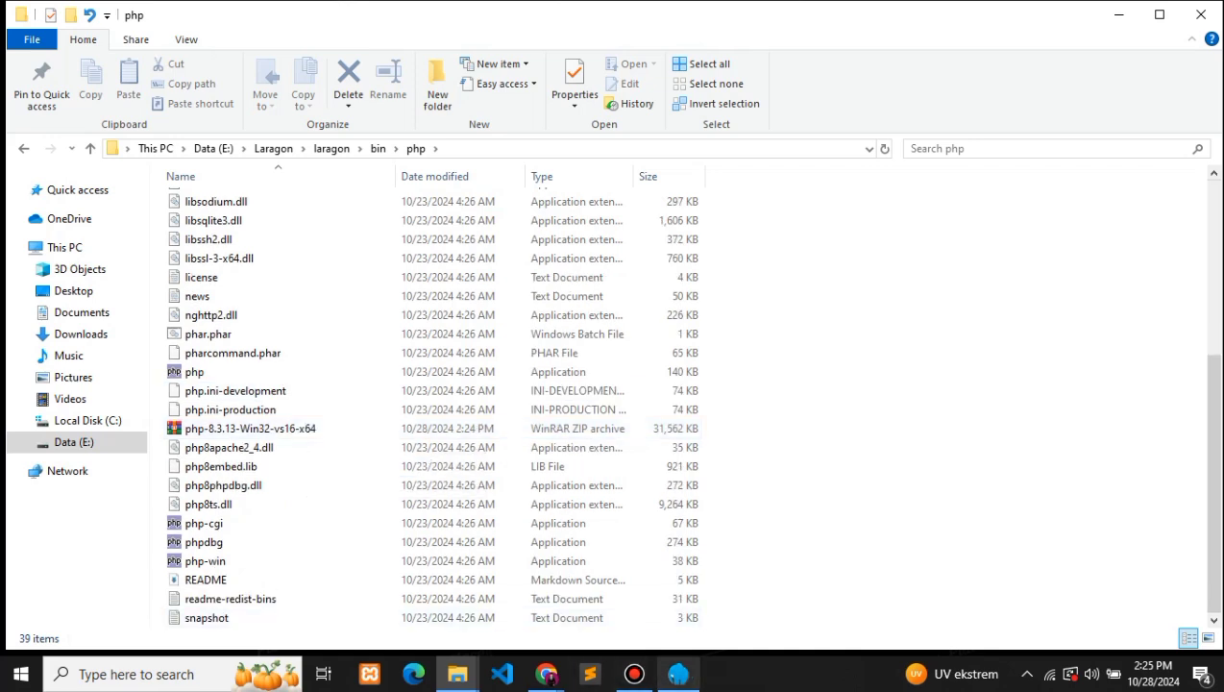
# Step: Switch to Laragon and check its PHP options before and after reloading Apache
pyautogui.click(679, 674)
pyautogui.rightClick(716, 309)
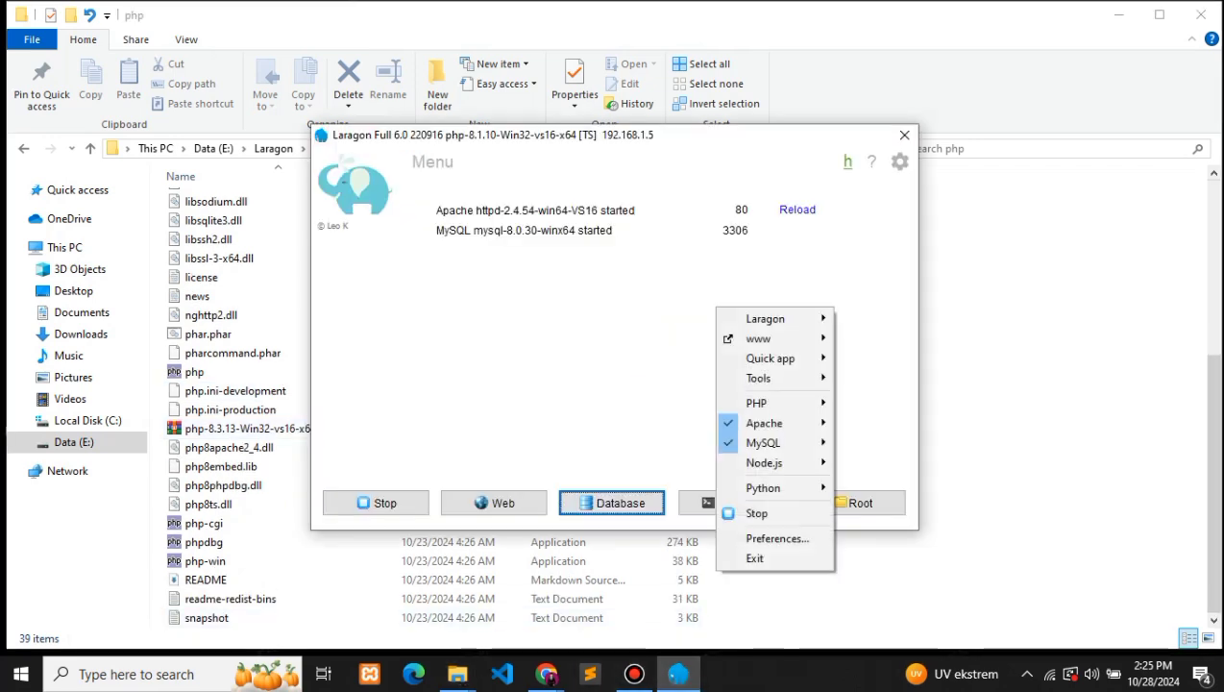
pyautogui.moveTo(759, 403)
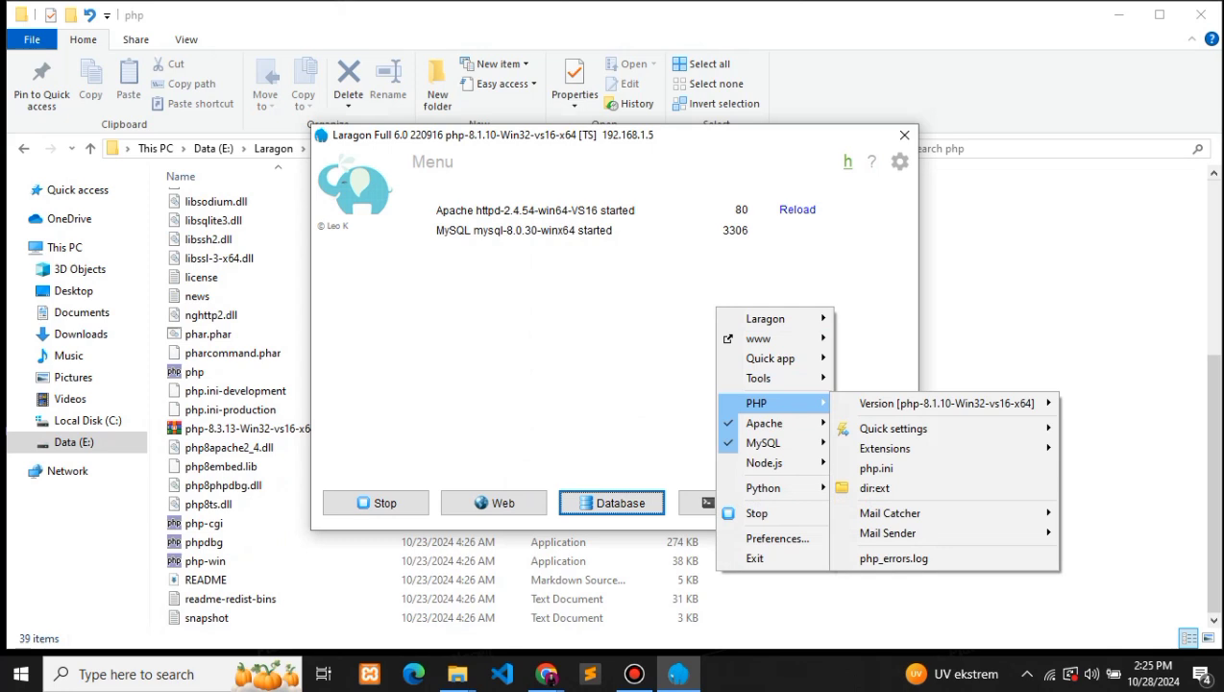
pyautogui.press('Escape')
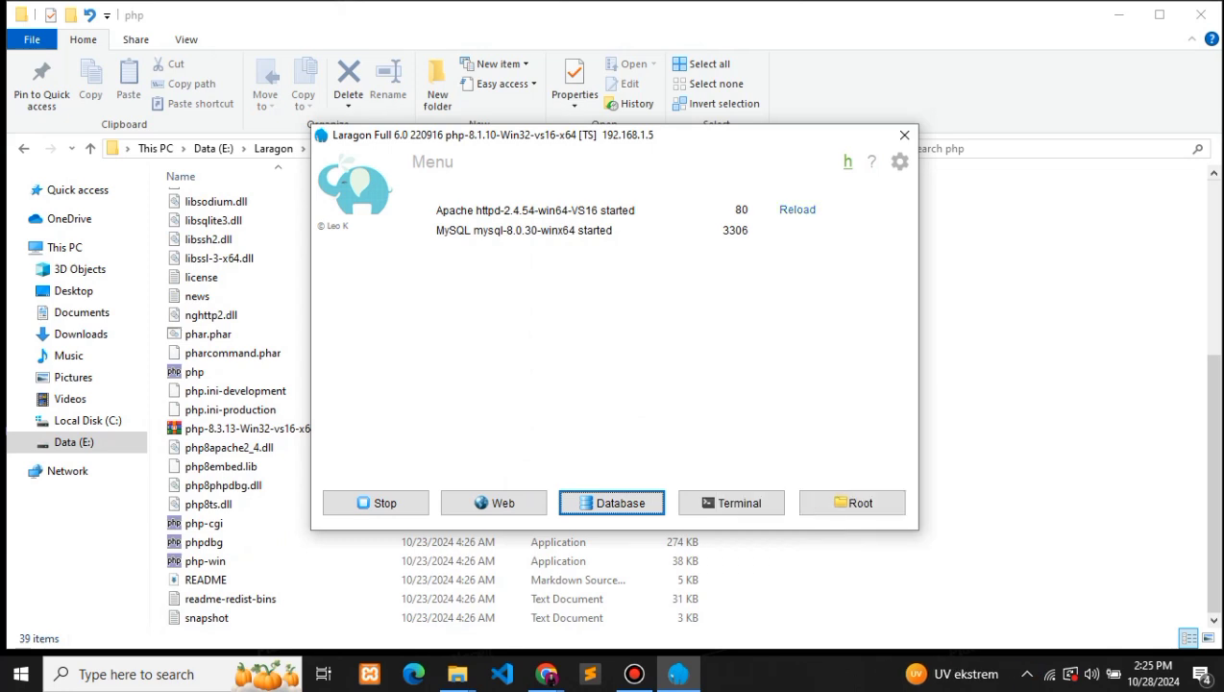
pyautogui.rightClick(761, 341)
pyautogui.moveTo(801, 434)
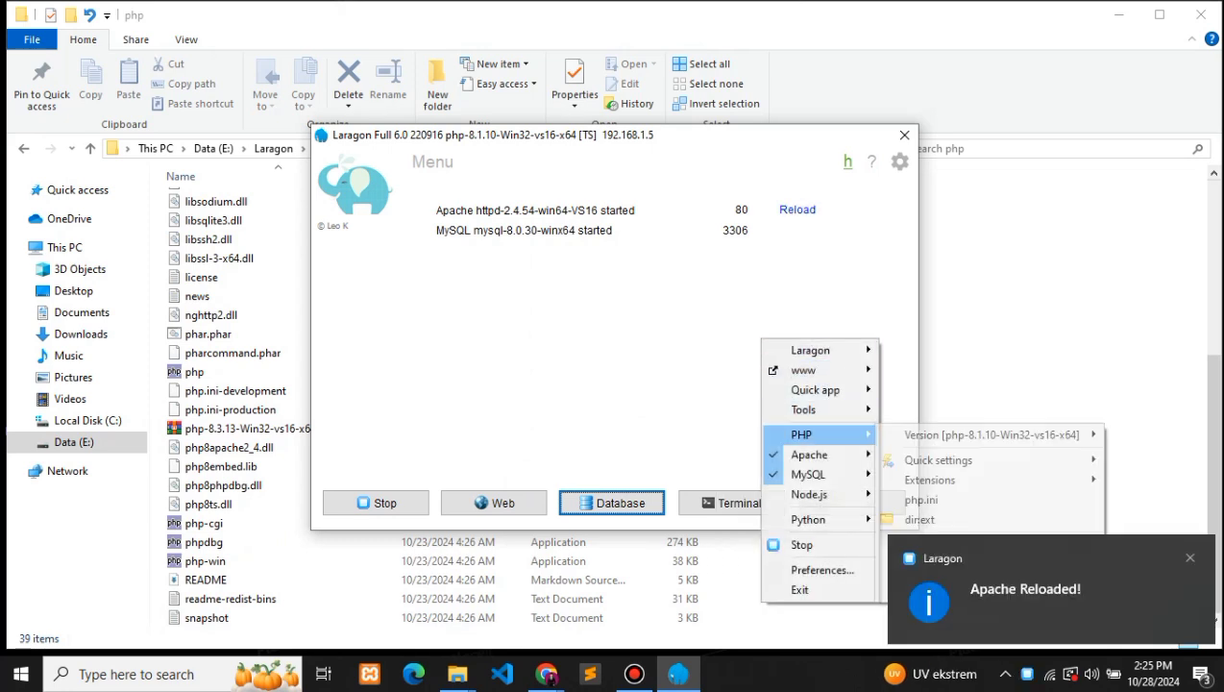
pyautogui.press('Escape')
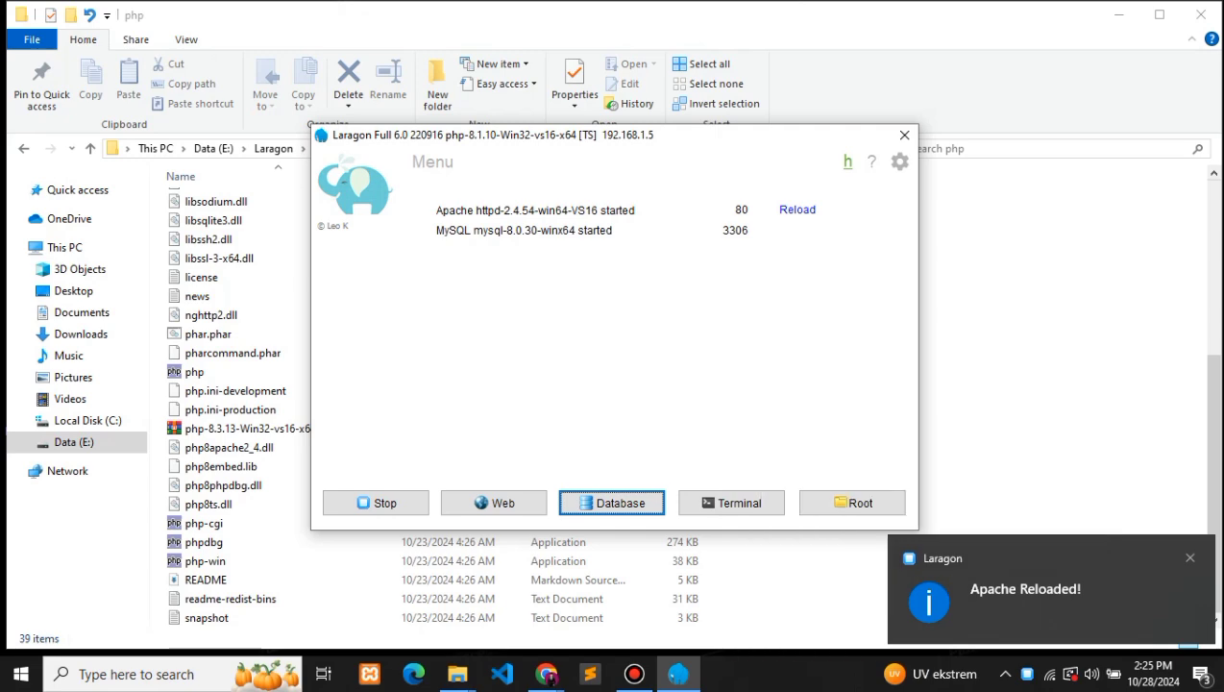
# Step: Close the Laragon window and look over the php folder's contents from the beginning of the list
pyautogui.click(904, 135)
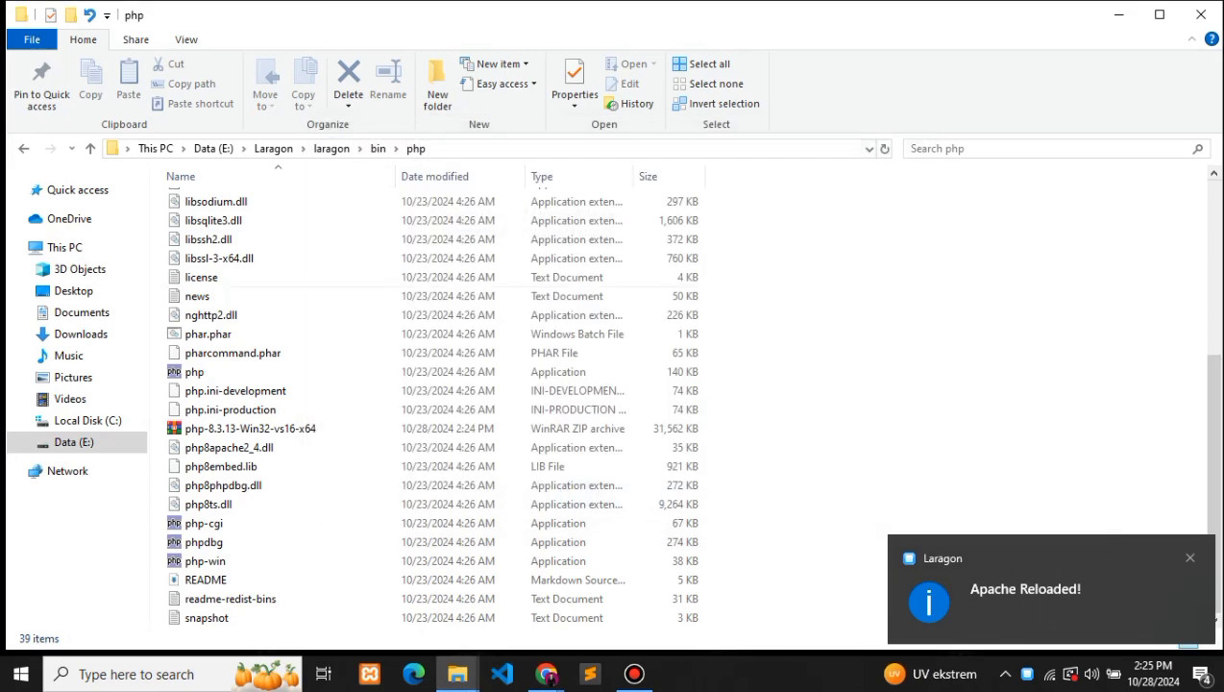
pyautogui.scroll(5, 433, 423)
pyautogui.scroll(1, 219, 424)
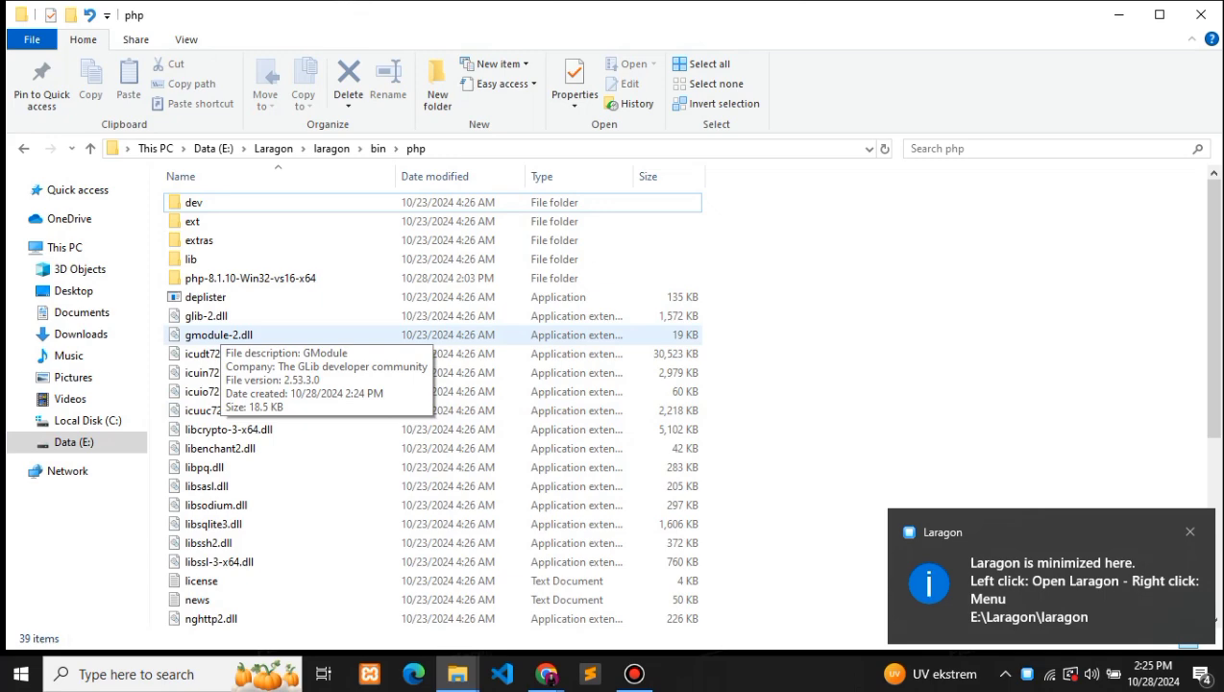
# Step: Review the rest of the php folder, then switch to Chrome and compare the PHP 8.3 Thread Safe and Non Thread Safe builds
pyautogui.scroll(-4, 221, 538)
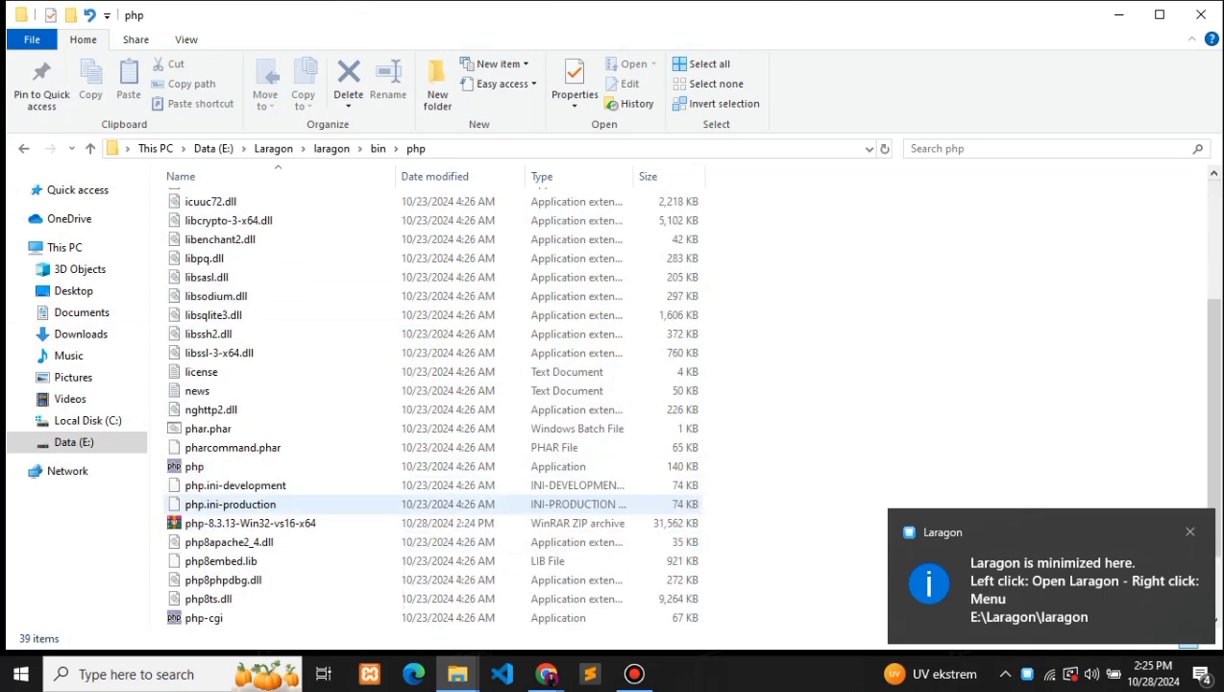
pyautogui.moveTo(549, 675)
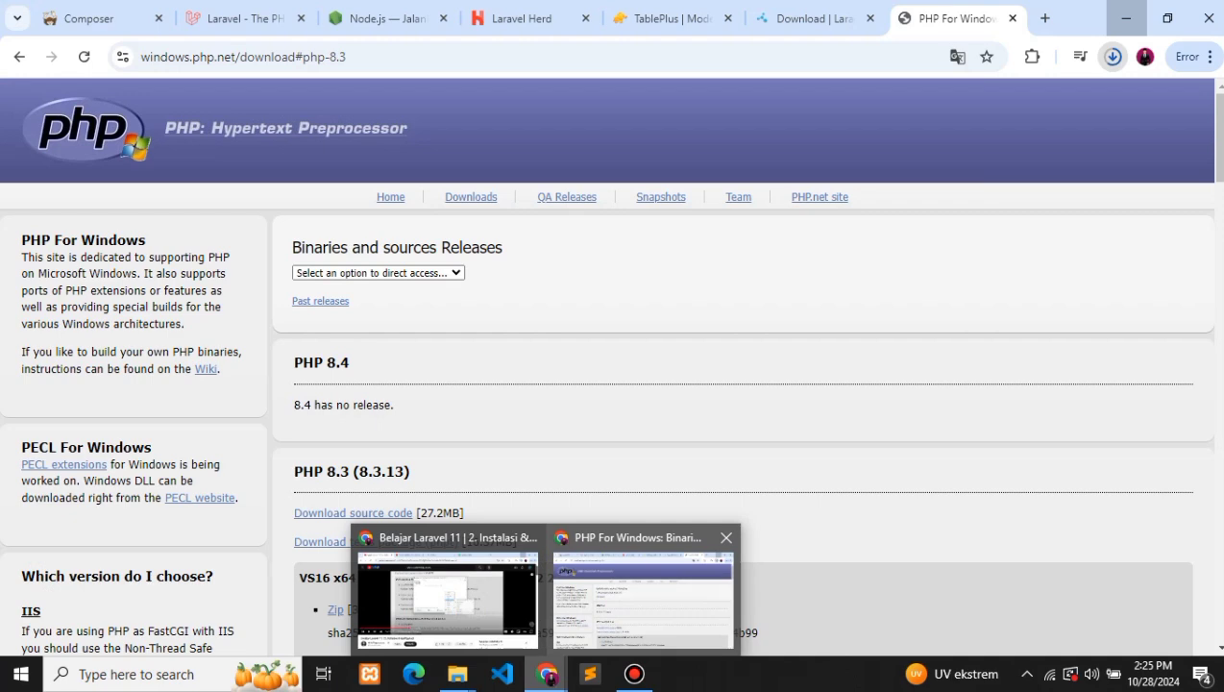
pyautogui.scroll(-2, 610, 384)
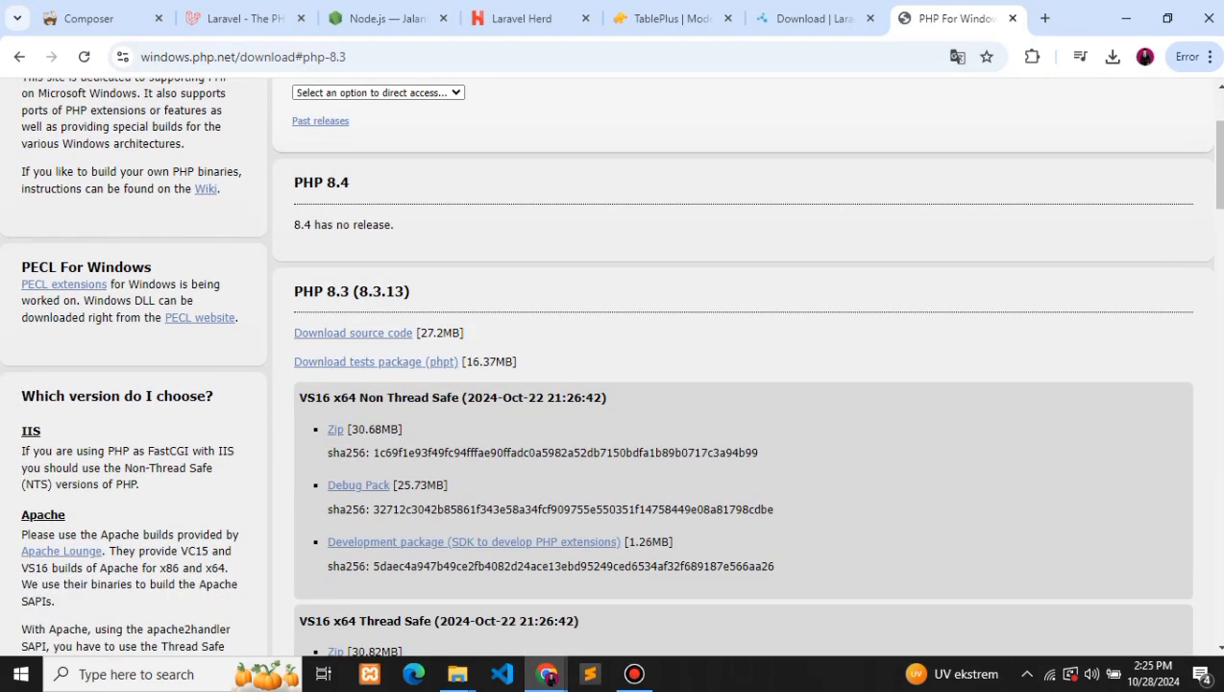
pyautogui.scroll(-1, 610, 366)
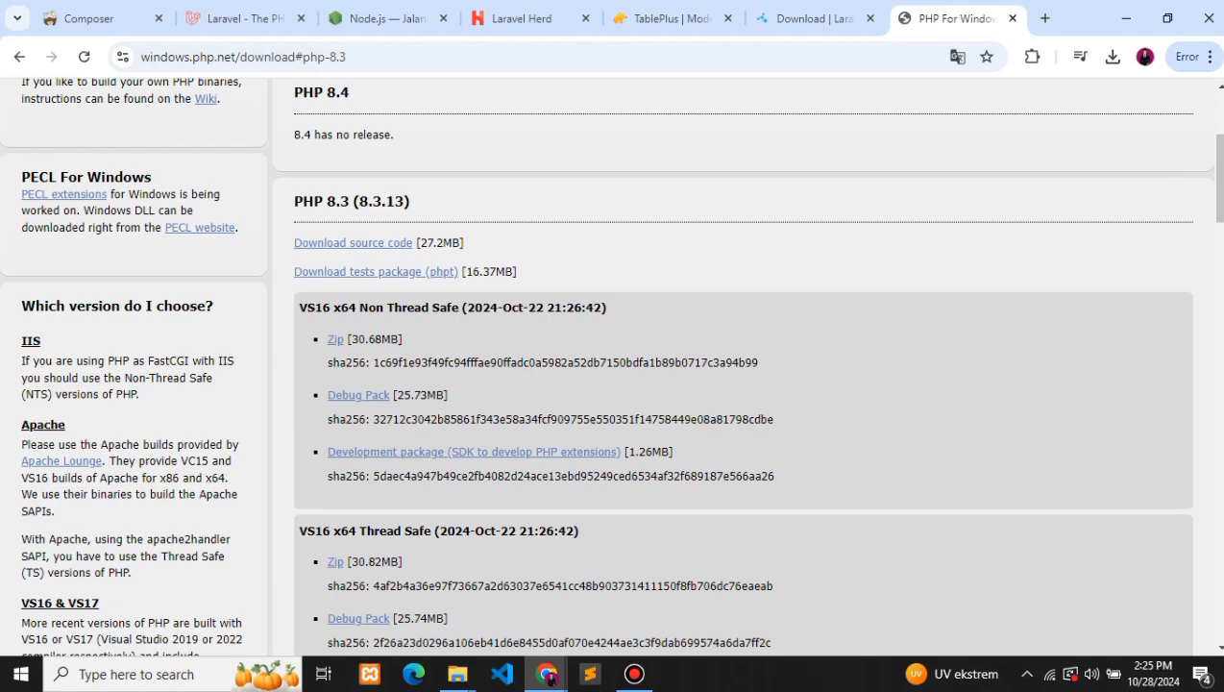
pyautogui.scroll(-4, 740, 384)
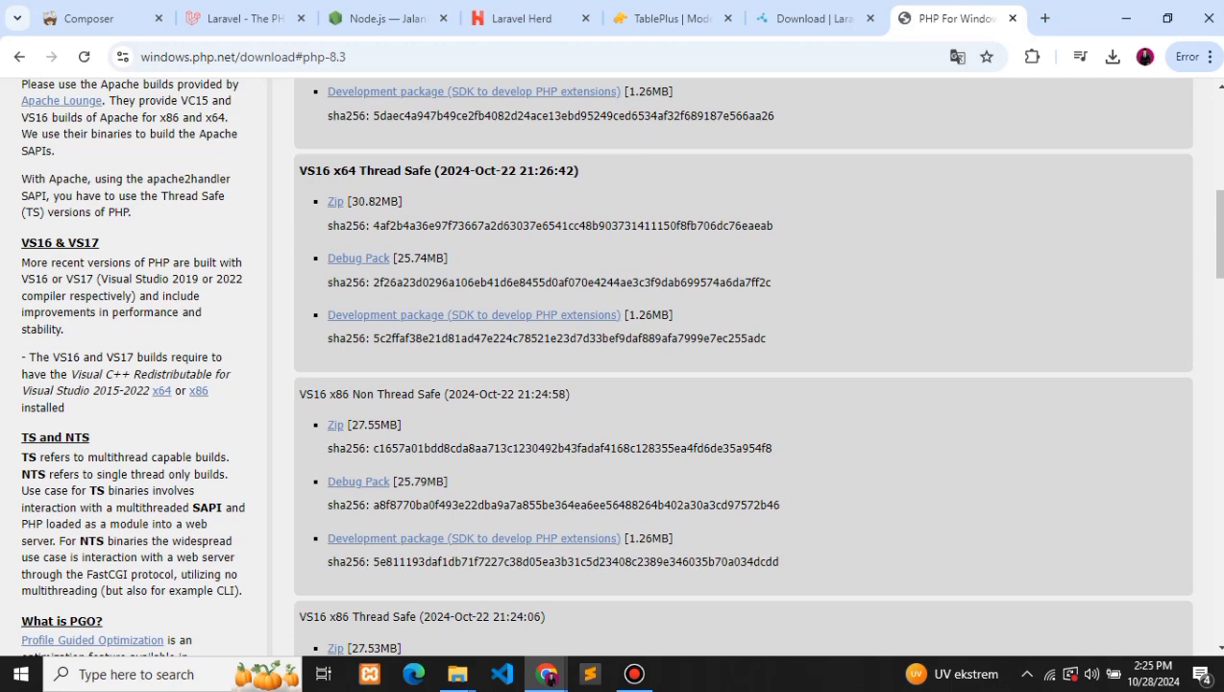
pyautogui.scroll(-1, 740, 385)
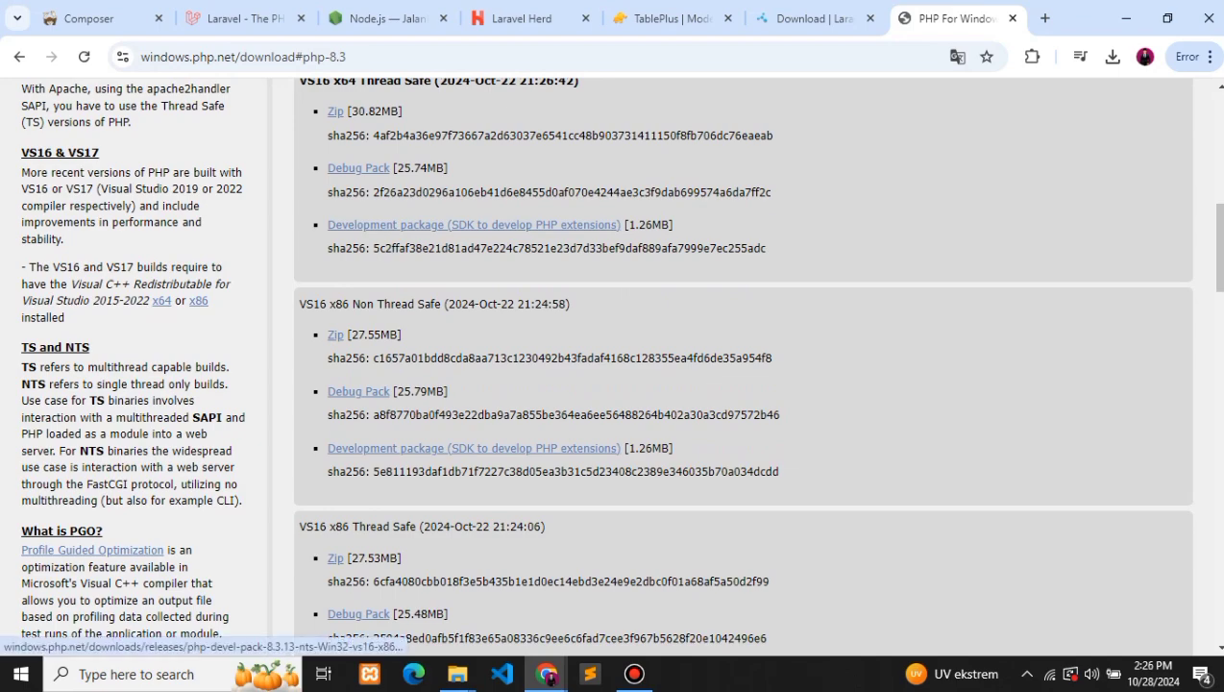
pyautogui.scroll(5, 474, 448)
pyautogui.scroll(-5, 474, 448)
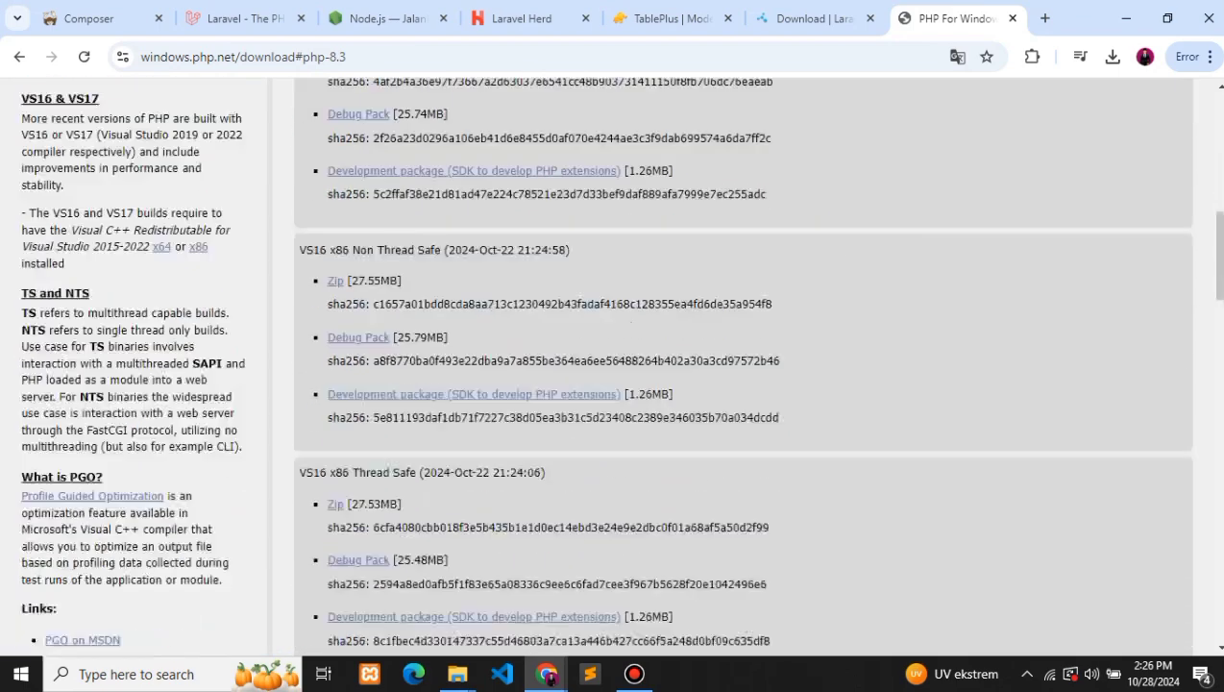
pyautogui.scroll(-1, 739, 384)
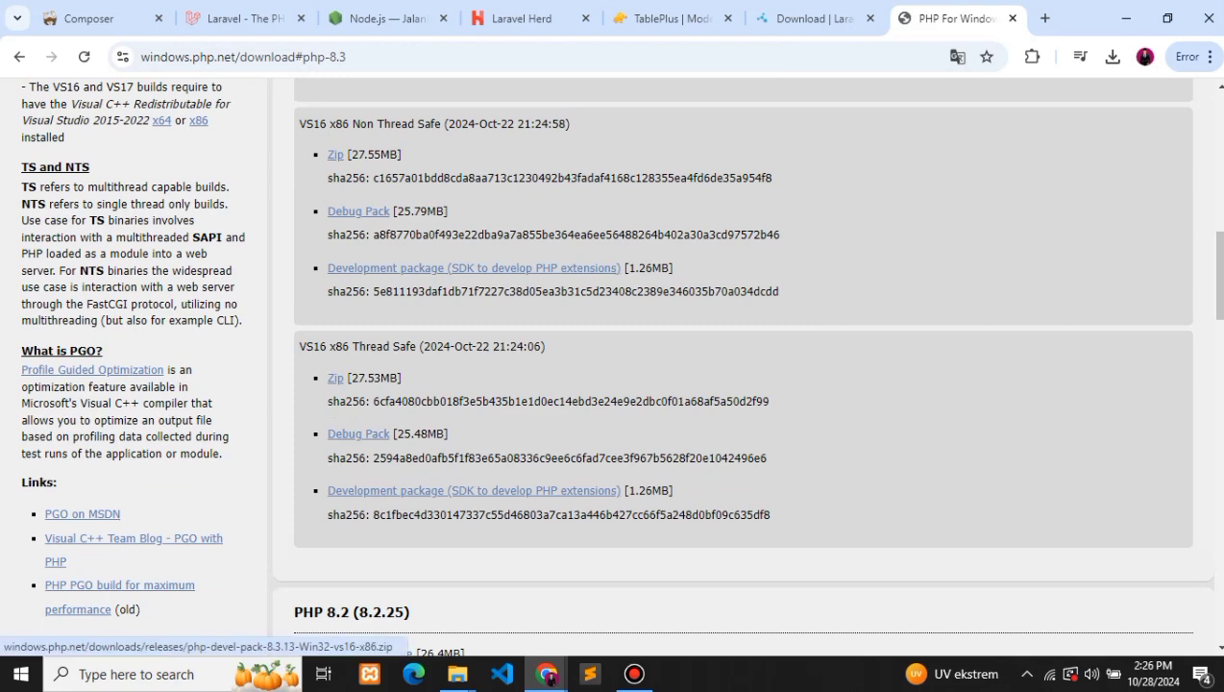
pyautogui.scroll(1, 740, 365)
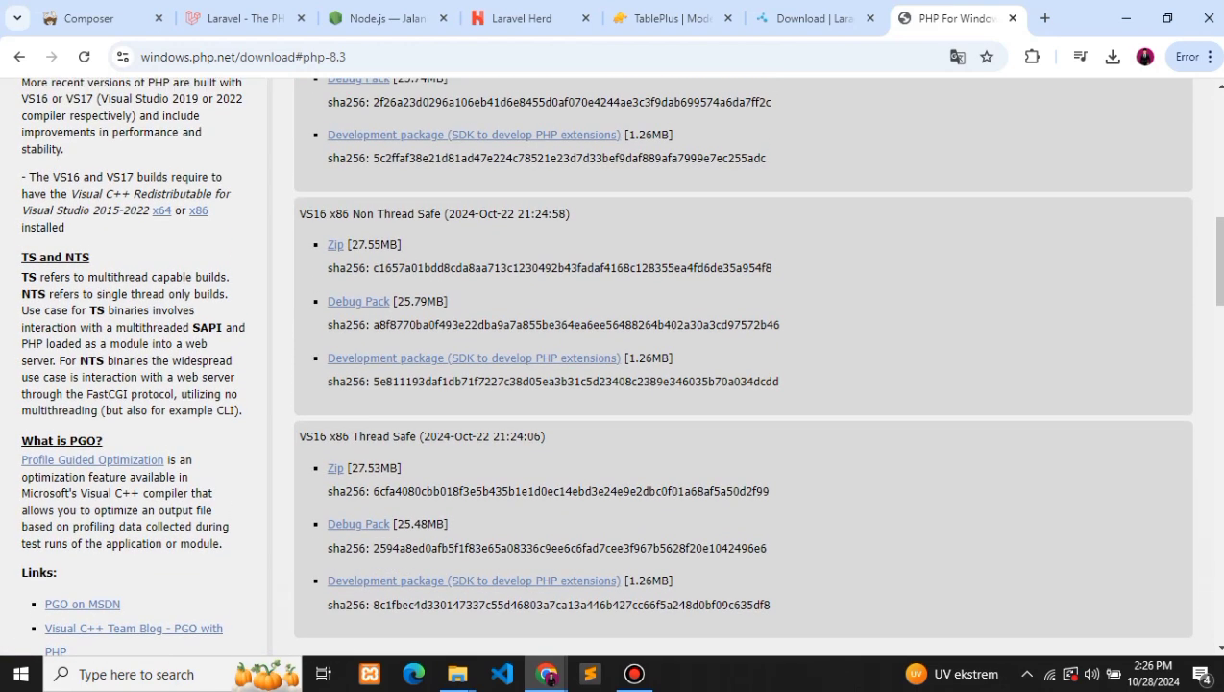
pyautogui.scroll(-1, 740, 366)
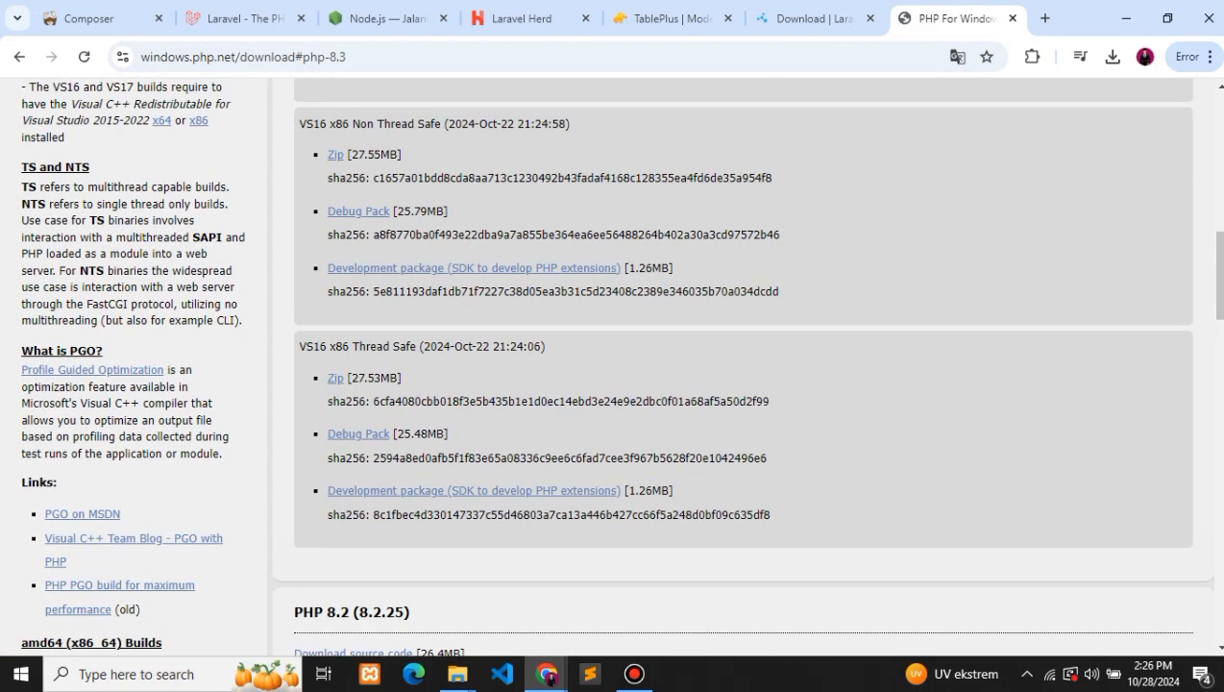
pyautogui.scroll(-3, 740, 365)
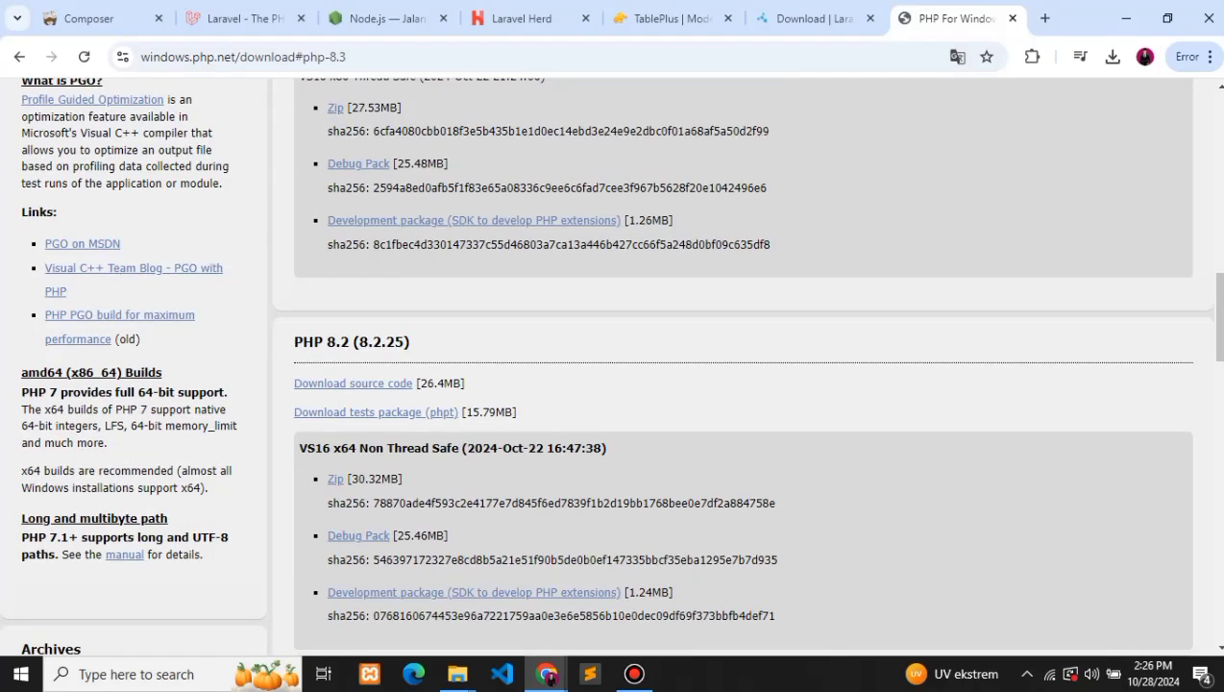
pyautogui.scroll(6, 740, 365)
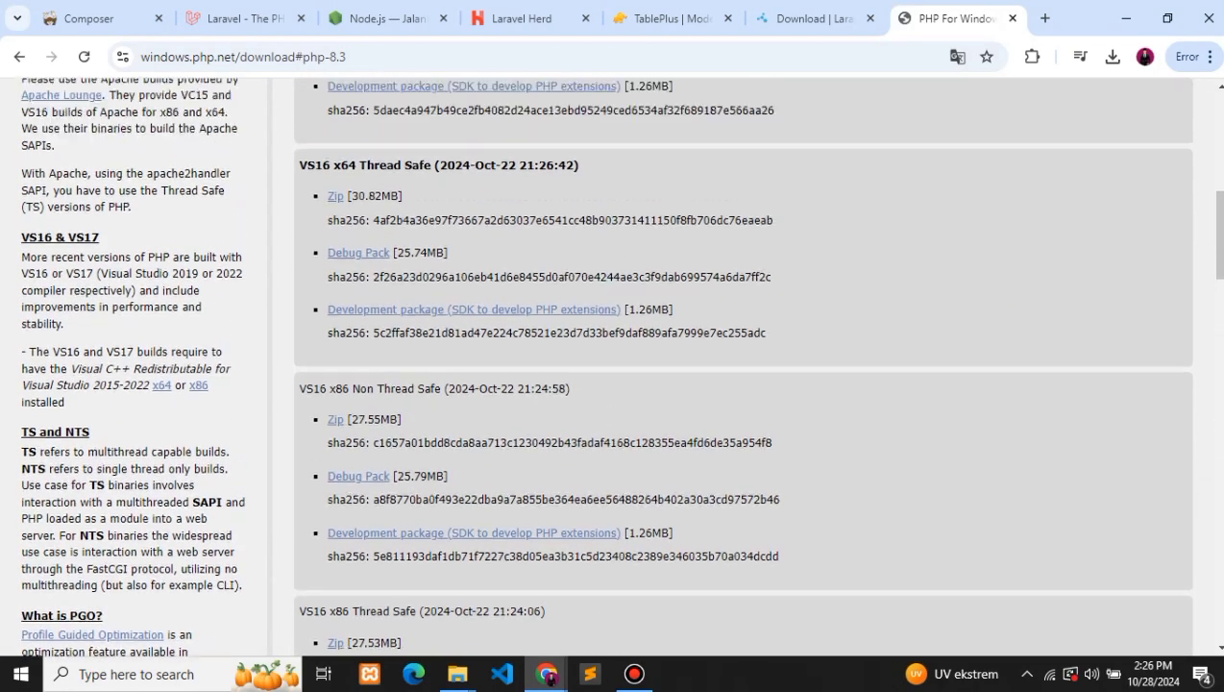
pyautogui.scroll(1, 739, 366)
pyautogui.scroll(1, 739, 365)
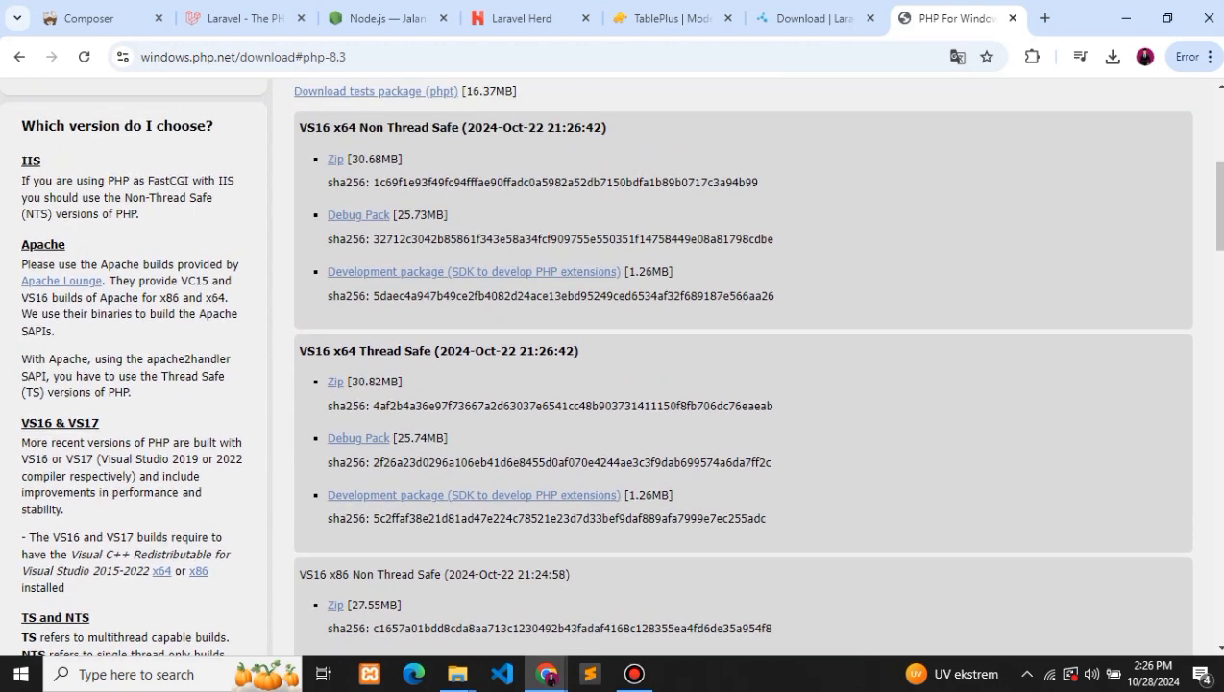
# Step: Return to the php folder in File Explorer and create a folder named php-8.3.13-Win32-vs16-x64, copying the name from the archive
pyautogui.click(457, 674)
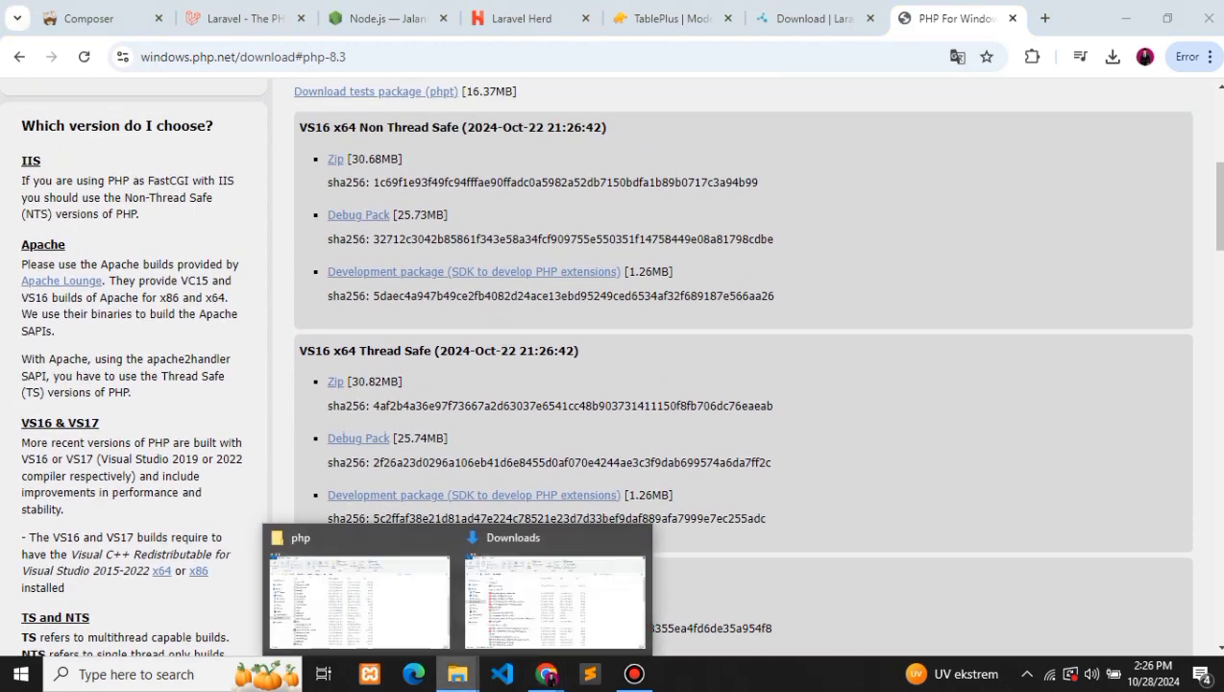
pyautogui.moveTo(555, 602)
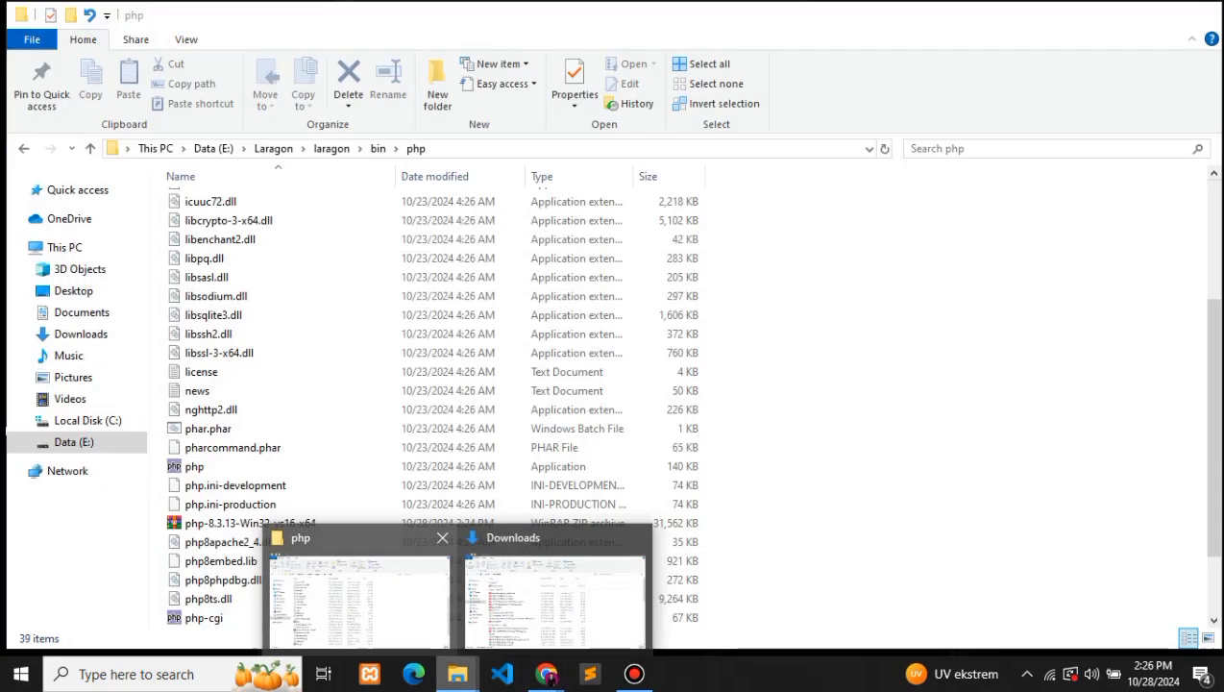
pyautogui.click(359, 602)
pyautogui.scroll(4, 432, 519)
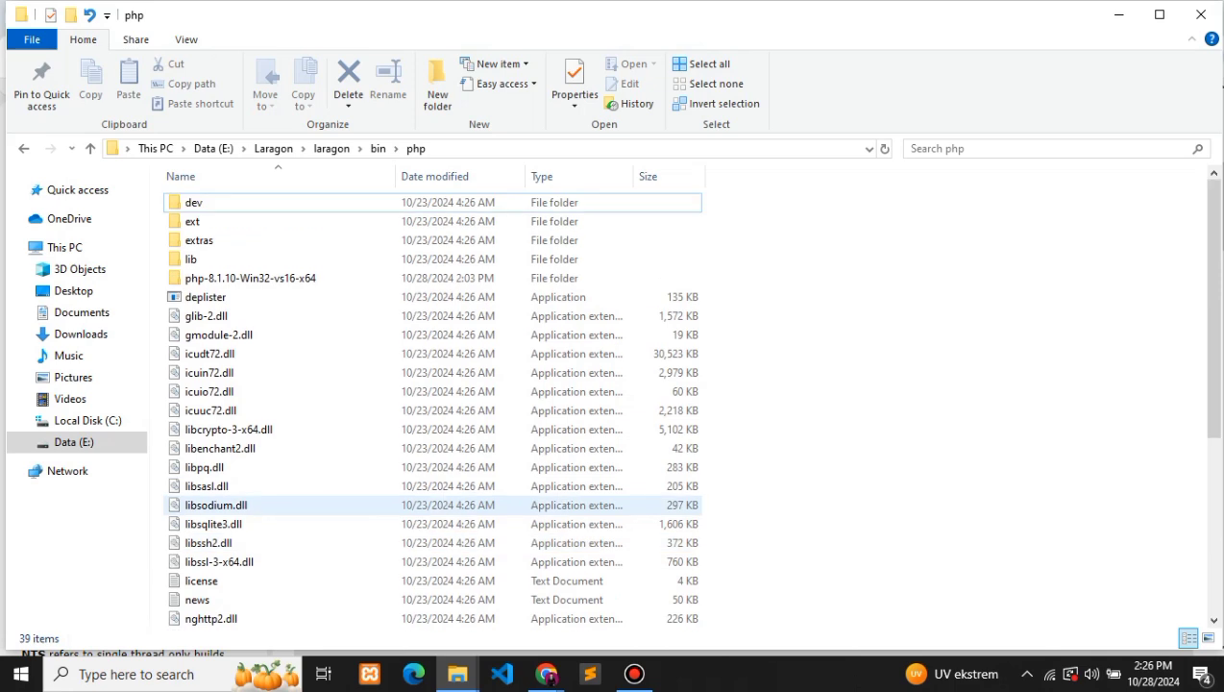
pyautogui.scroll(-5, 432, 519)
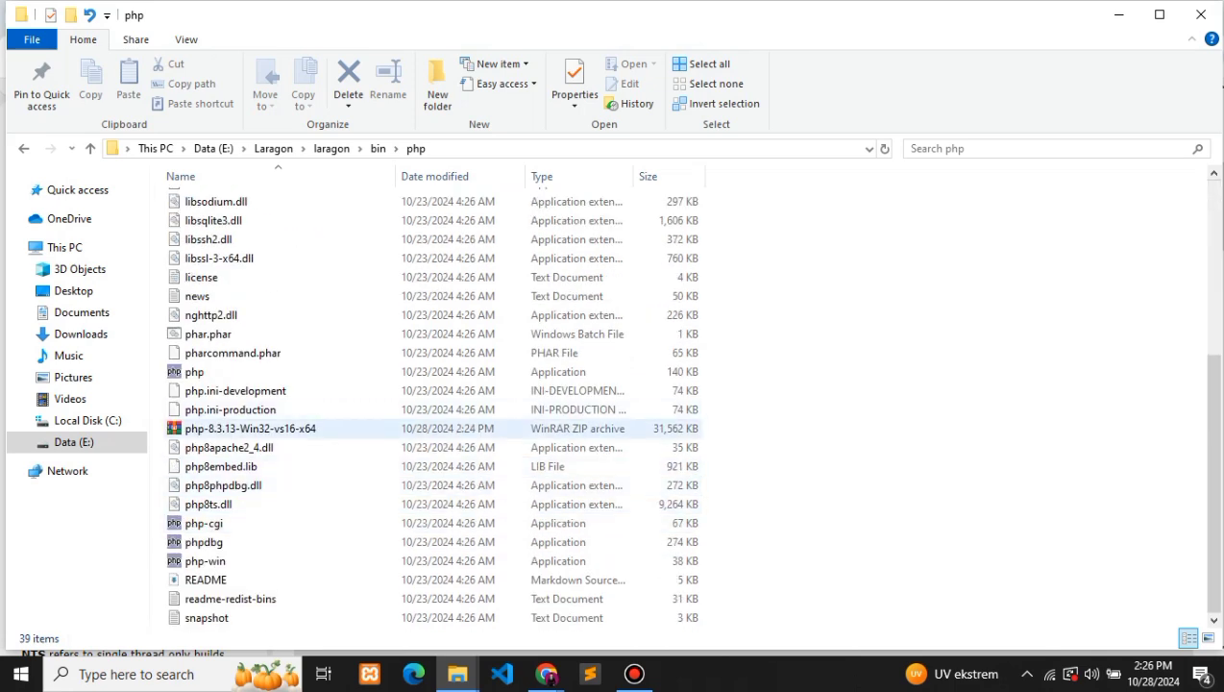
pyautogui.click(250, 428)
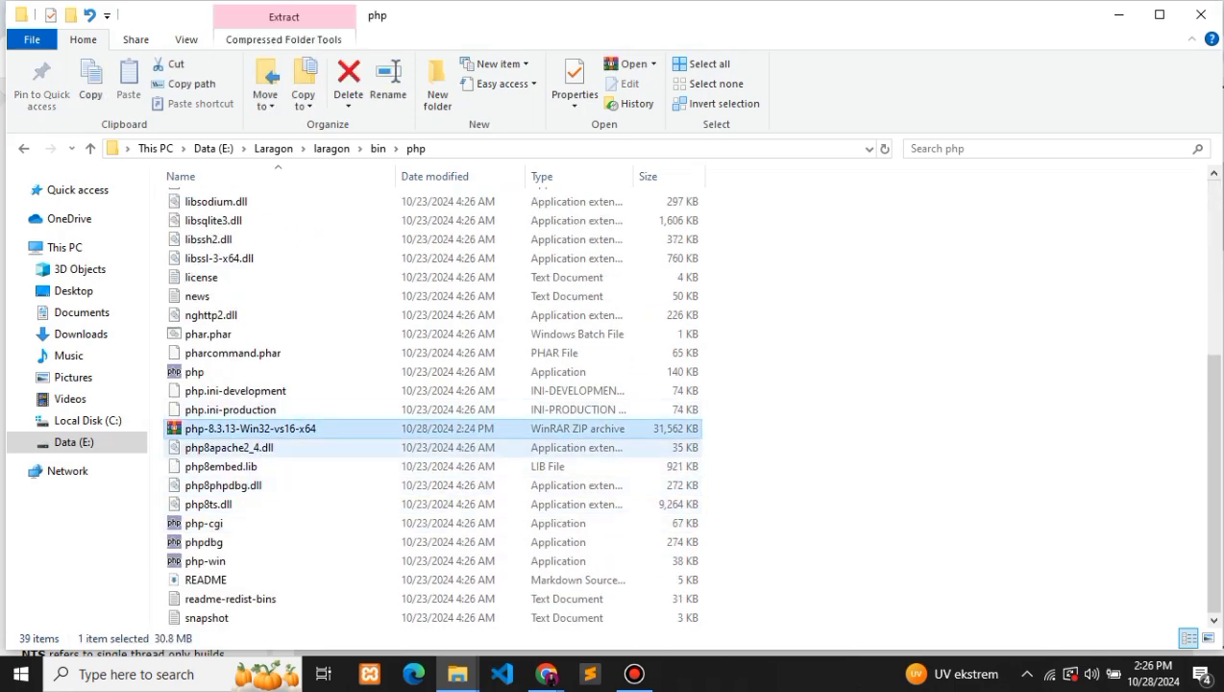
pyautogui.press('F2')
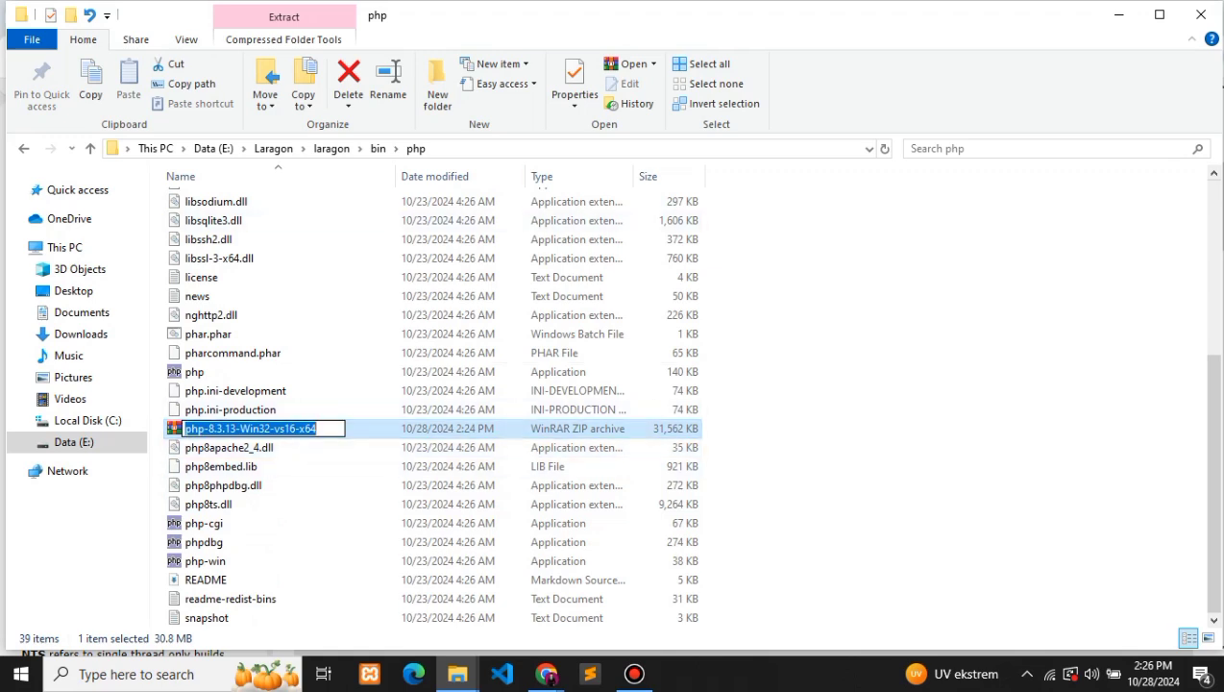
pyautogui.hotkey('ctrl', 'c')
pyautogui.click(437, 81)
pyautogui.hotkey('ctrl', 'v')
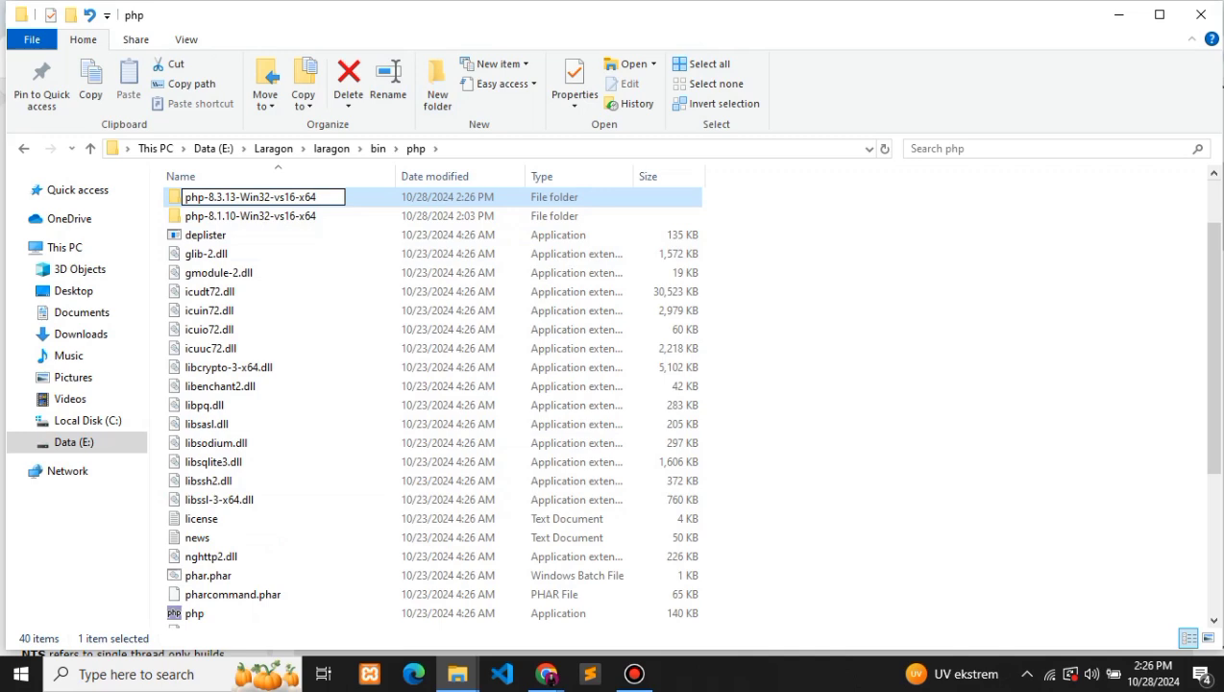
pyautogui.press('Return')
pyautogui.press('Down')
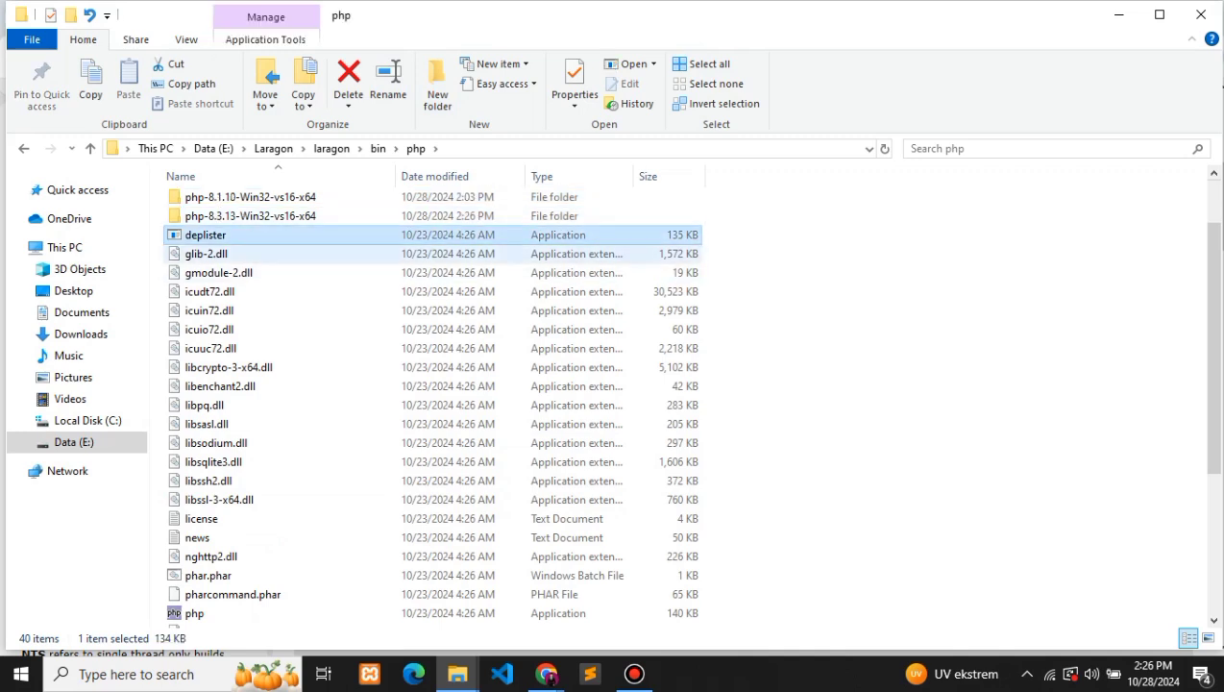
# Step: Move all extracted files and folders, except the two PHP version folders and the archive, into the php-8.3.13-Win32-vs16-x64 folder
pyautogui.hotkey('ctrl', 'a')
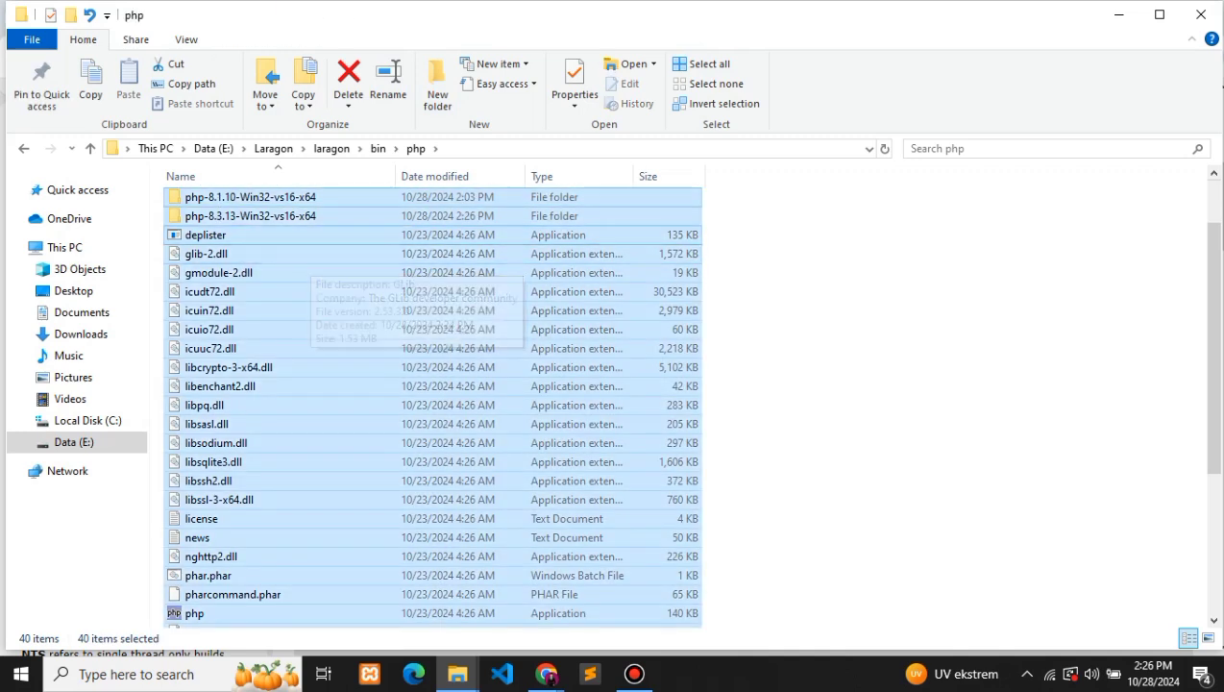
pyautogui.hotkey('ctrl', 'Up')
pyautogui.hotkey('ctrl', 'space')
pyautogui.hotkey('ctrl', 'Up')
pyautogui.hotkey('ctrl', 'space')
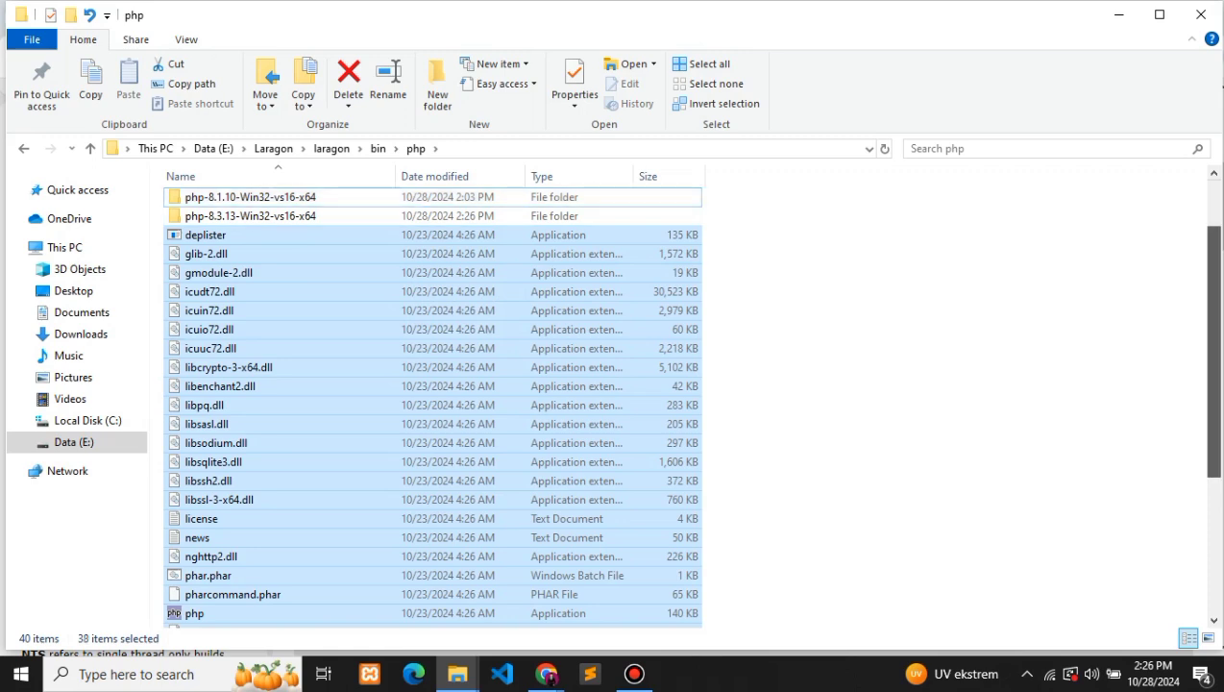
pyautogui.scroll(-2, 1208, 385)
pyautogui.scroll(-3, 1212, 432)
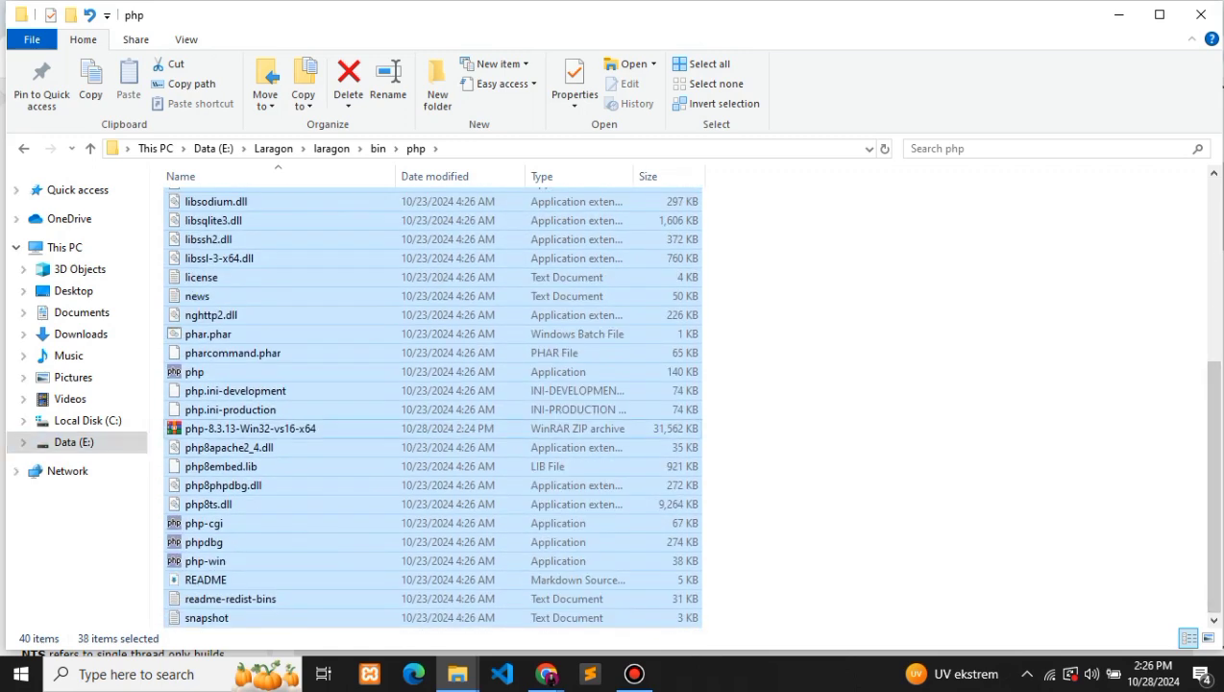
pyautogui.keyDown('ctrl'); pyautogui.click(250, 429); pyautogui.keyUp('ctrl')
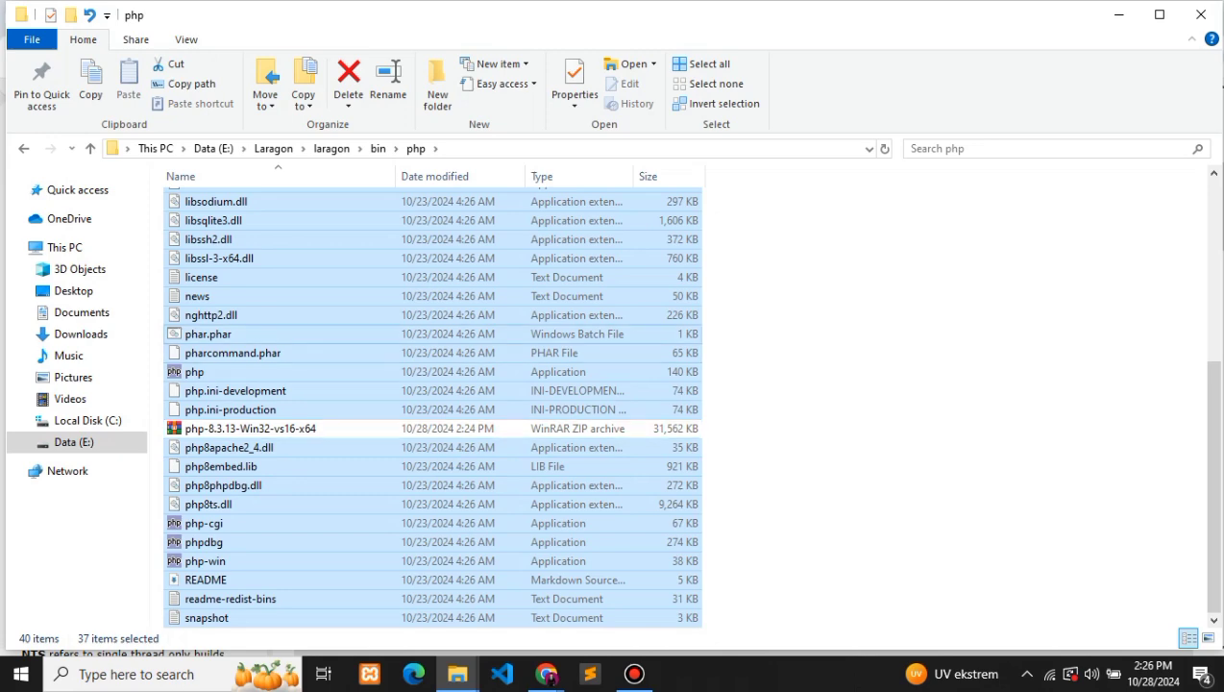
pyautogui.rightClick(448, 336)
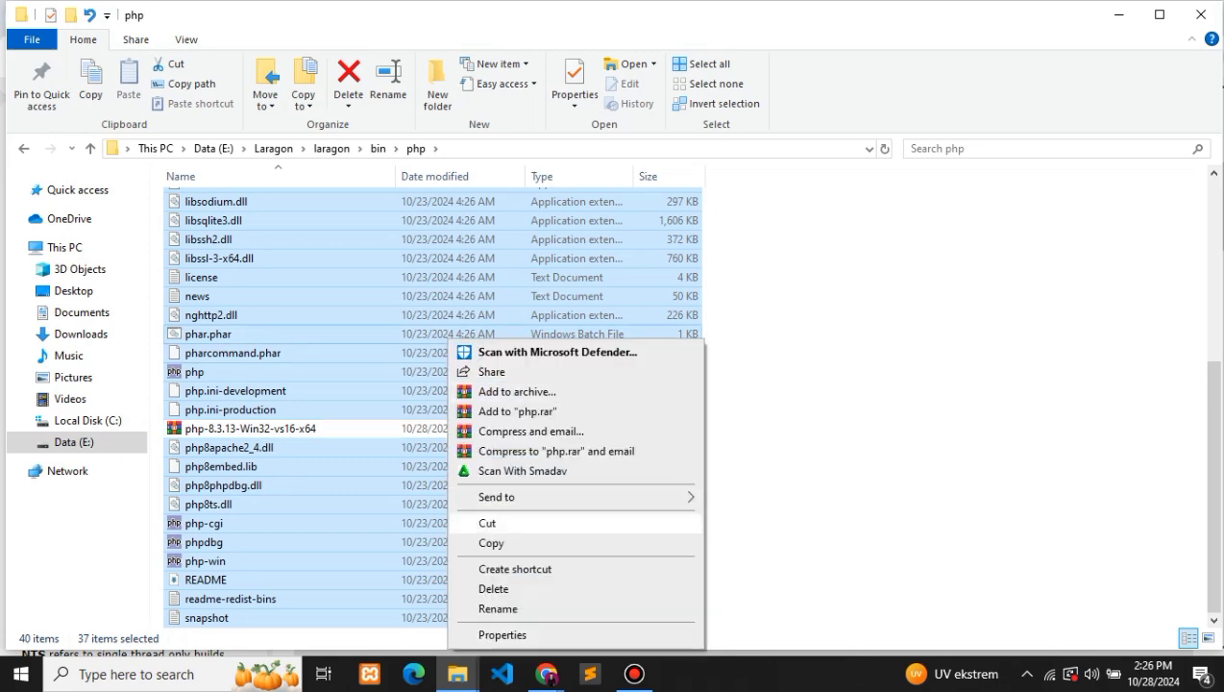
pyautogui.click(487, 523)
pyautogui.scroll(6, 385, 461)
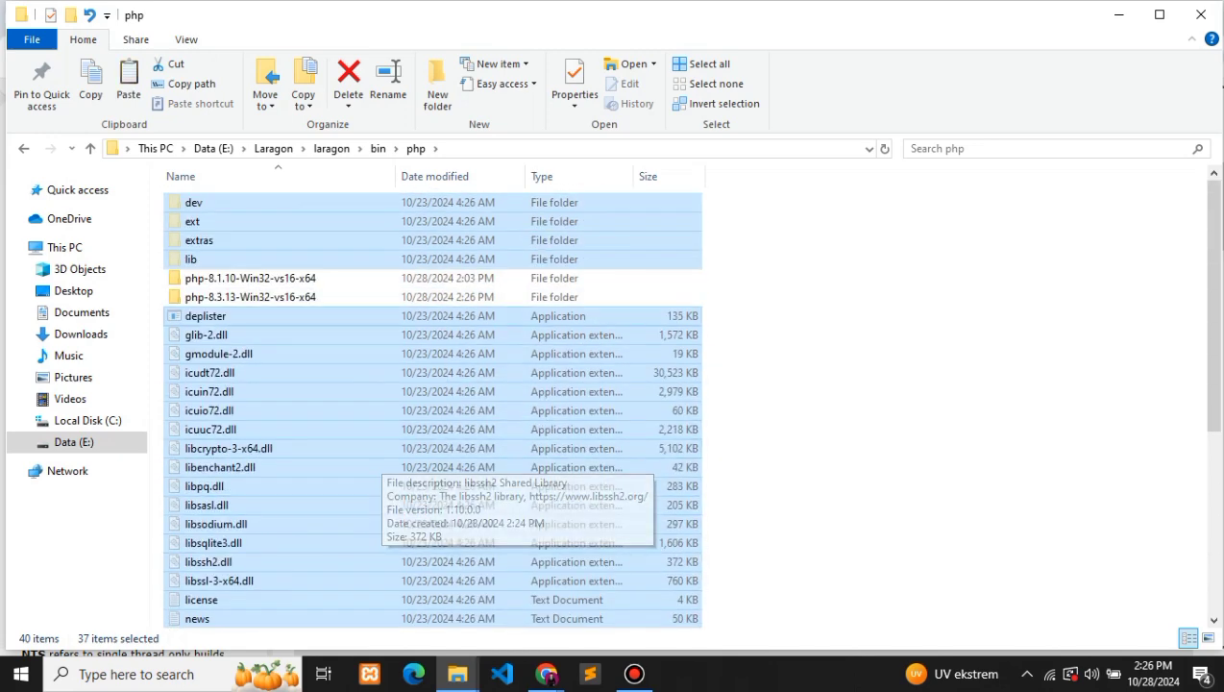
pyautogui.doubleClick(299, 297)
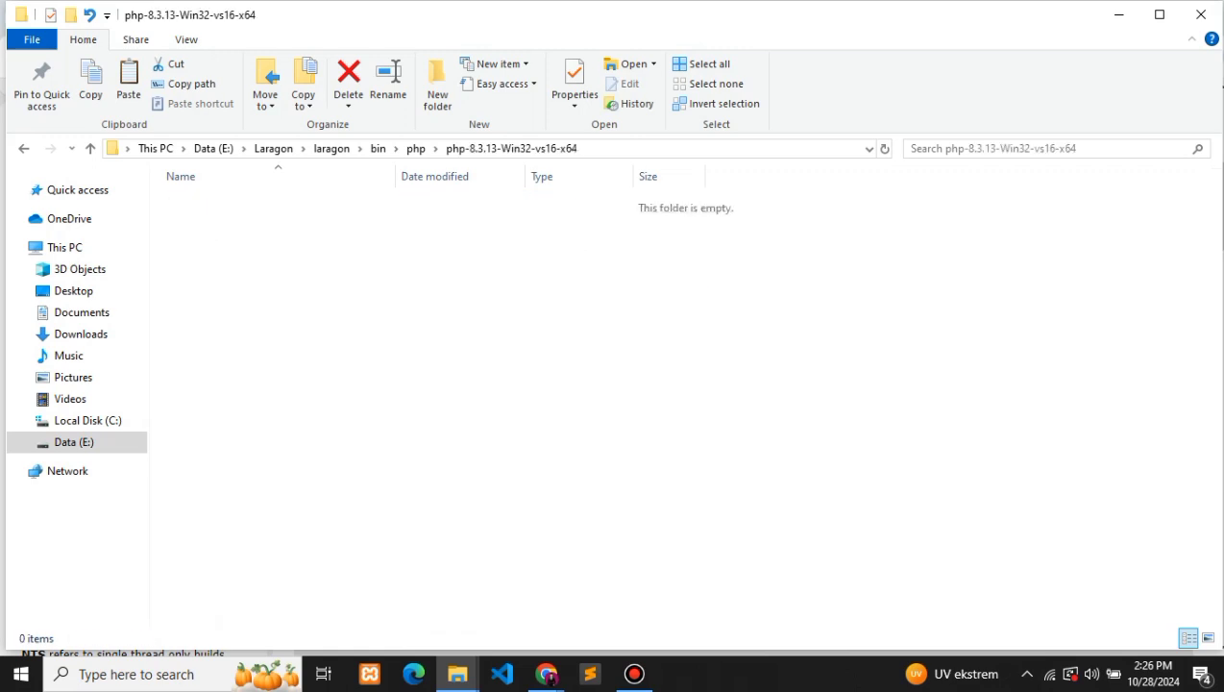
pyautogui.rightClick(303, 291)
pyautogui.click(347, 415)
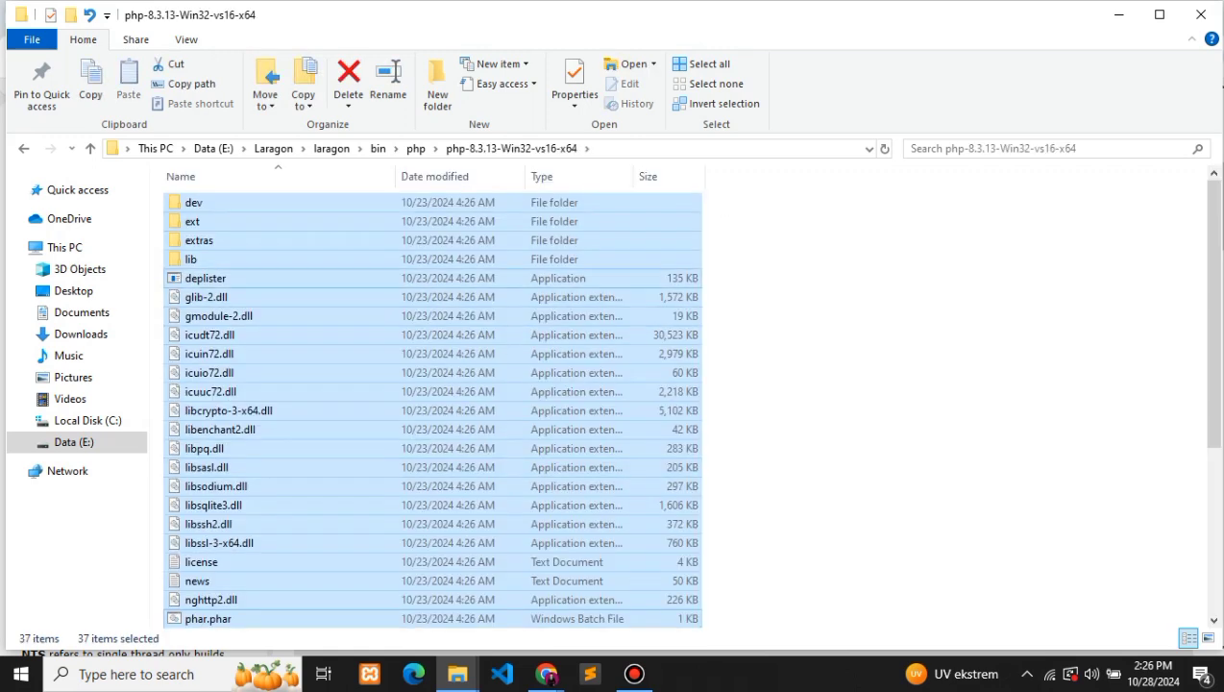
# Step: Go back to the php folder and check the version folders and the remaining archive
pyautogui.click(415, 148)
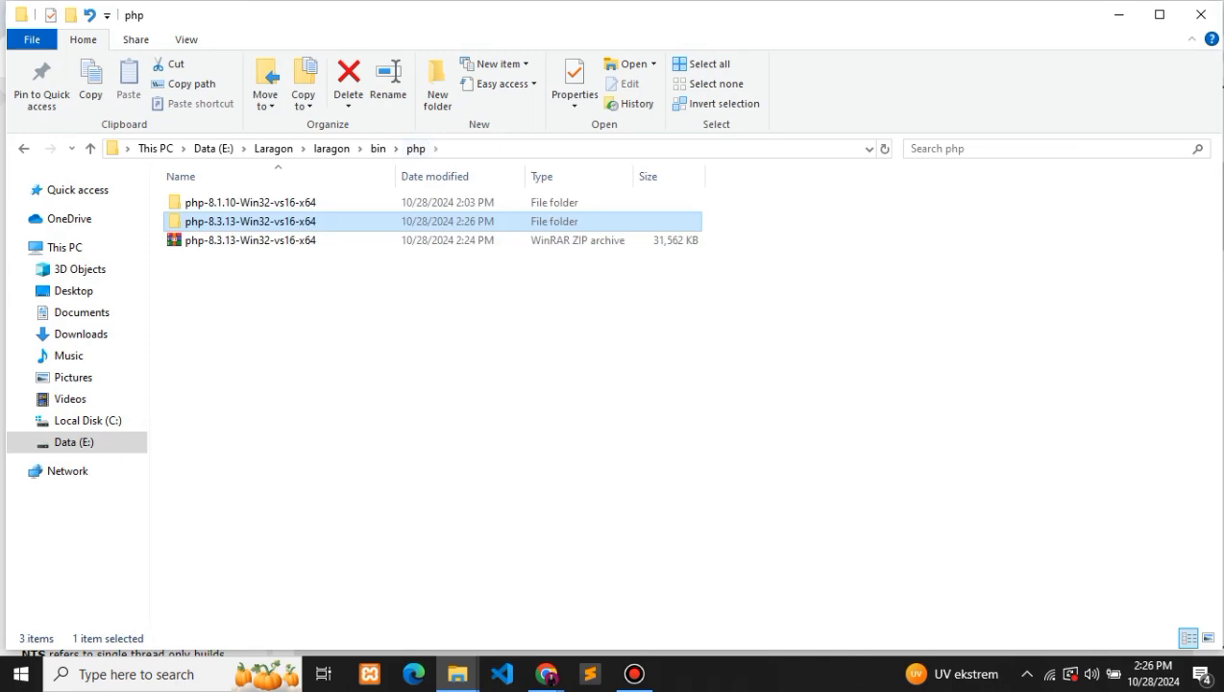
pyautogui.click(250, 240)
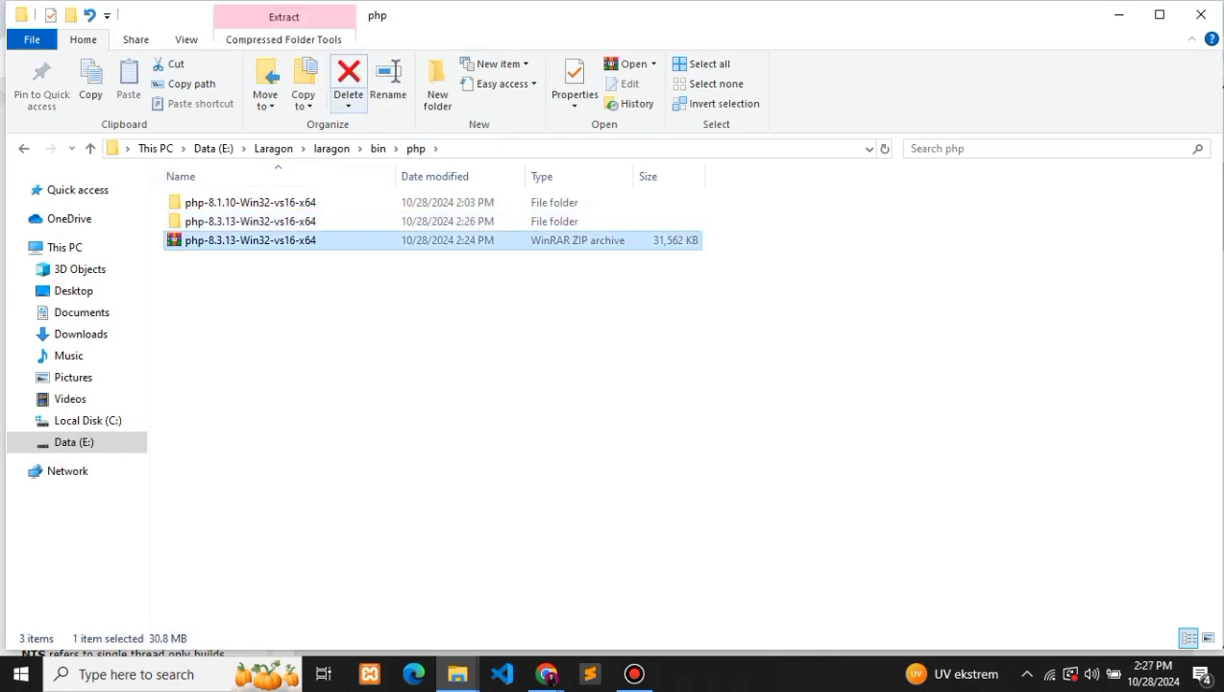
pyautogui.click(519, 384)
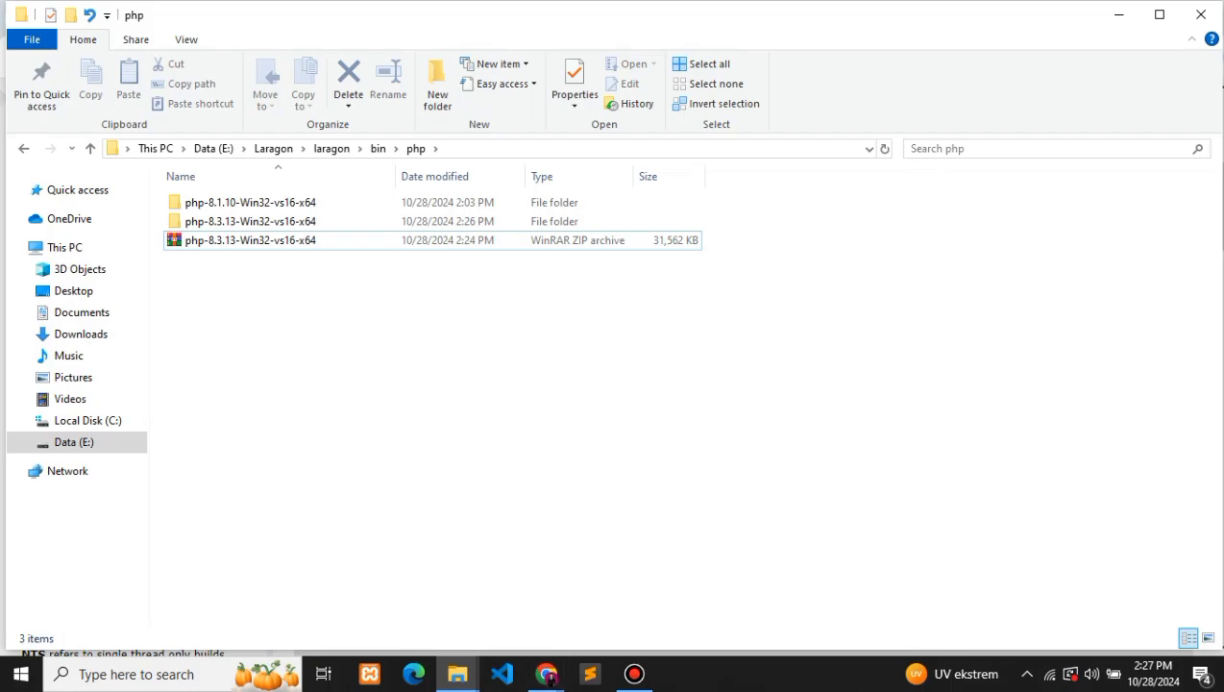
# Step: Clear the open windows to reach the desktop and launch Laragon
pyautogui.click(548, 675)
pyautogui.click(549, 675)
pyautogui.click(457, 675)
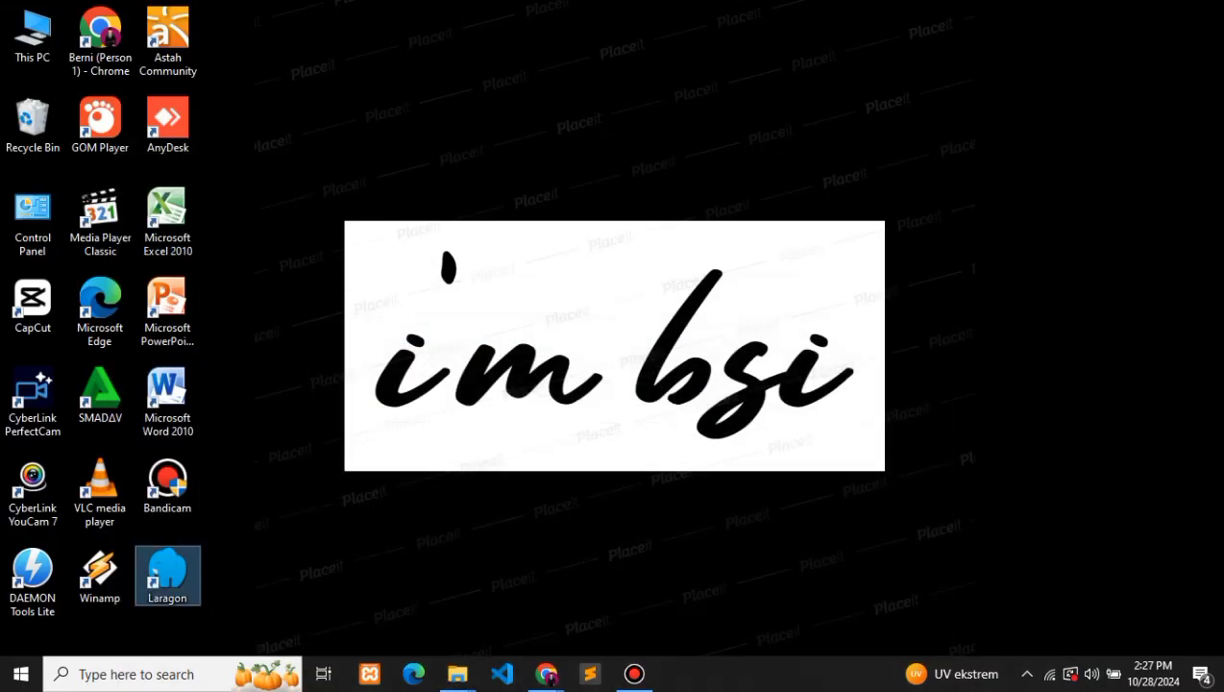
pyautogui.rightClick(136, 601)
pyautogui.click(252, 145)
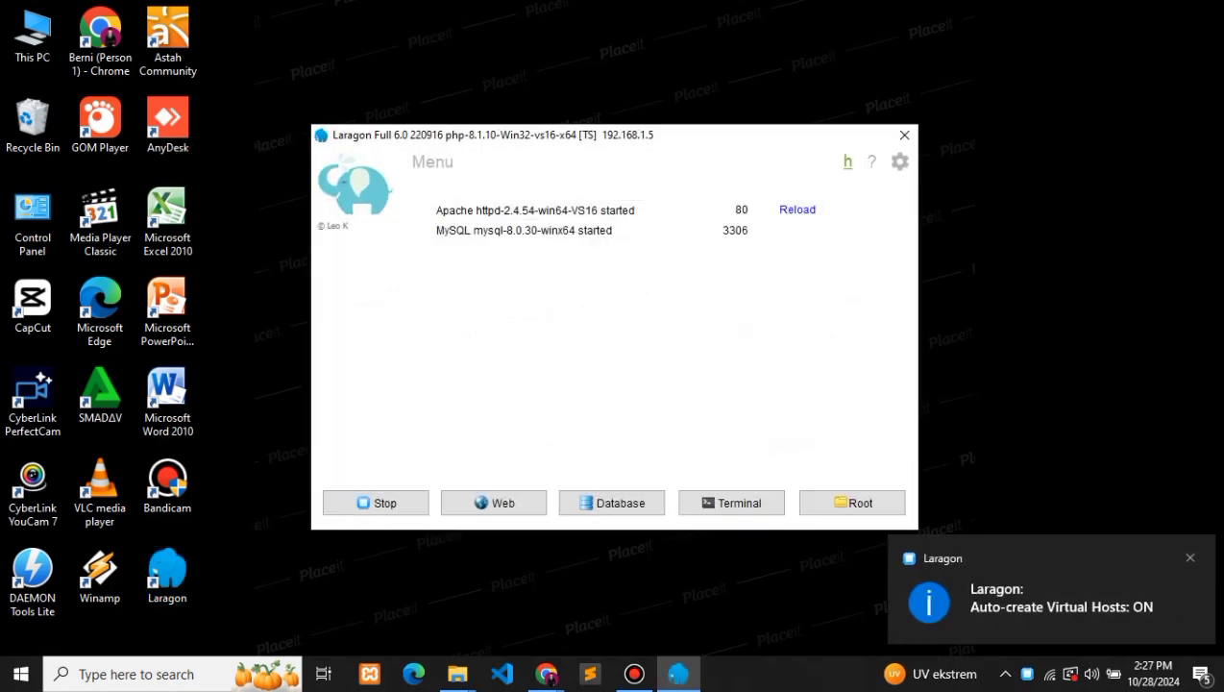
# Step: Switch Laragon's active PHP version to php-8.3.13-Win32-vs16-x64
pyautogui.rightClick(712, 321)
pyautogui.moveTo(769, 415)
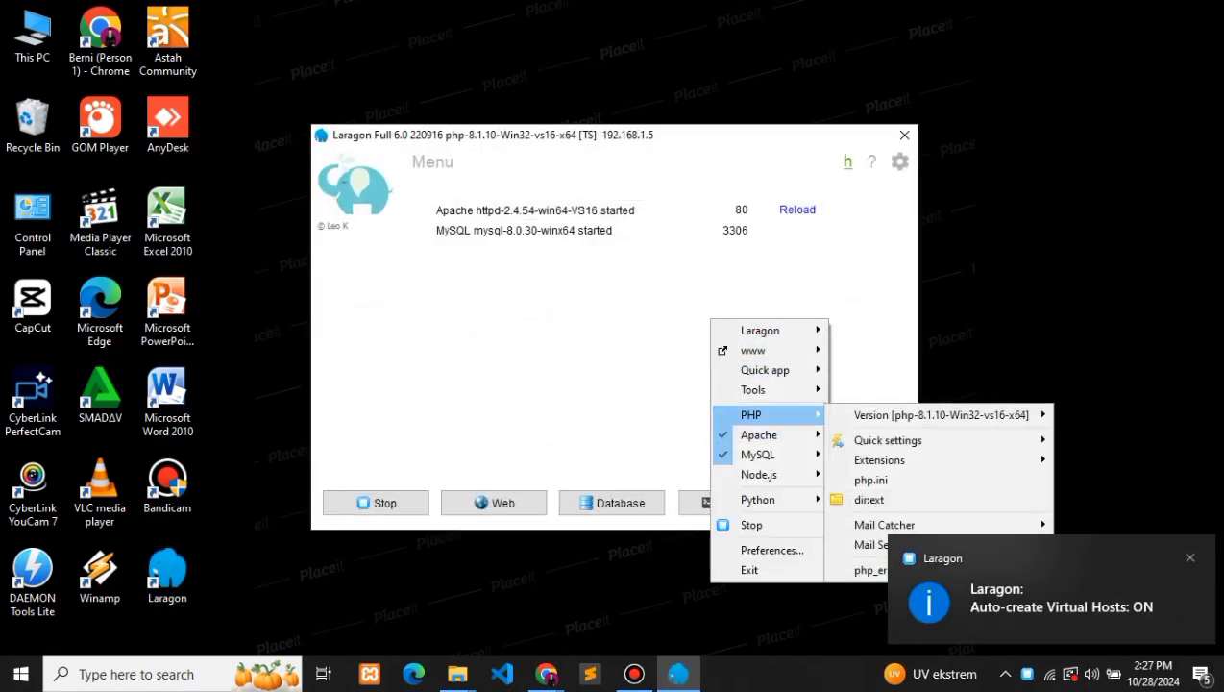
pyautogui.moveTo(912, 414)
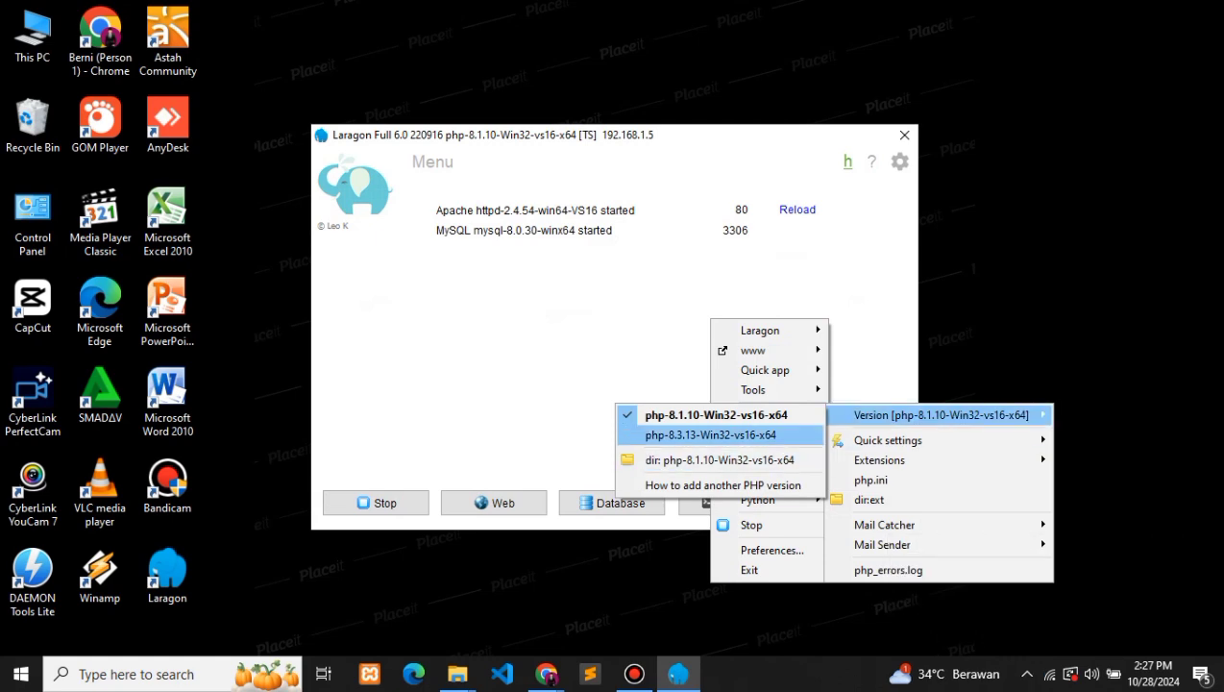
pyautogui.click(711, 435)
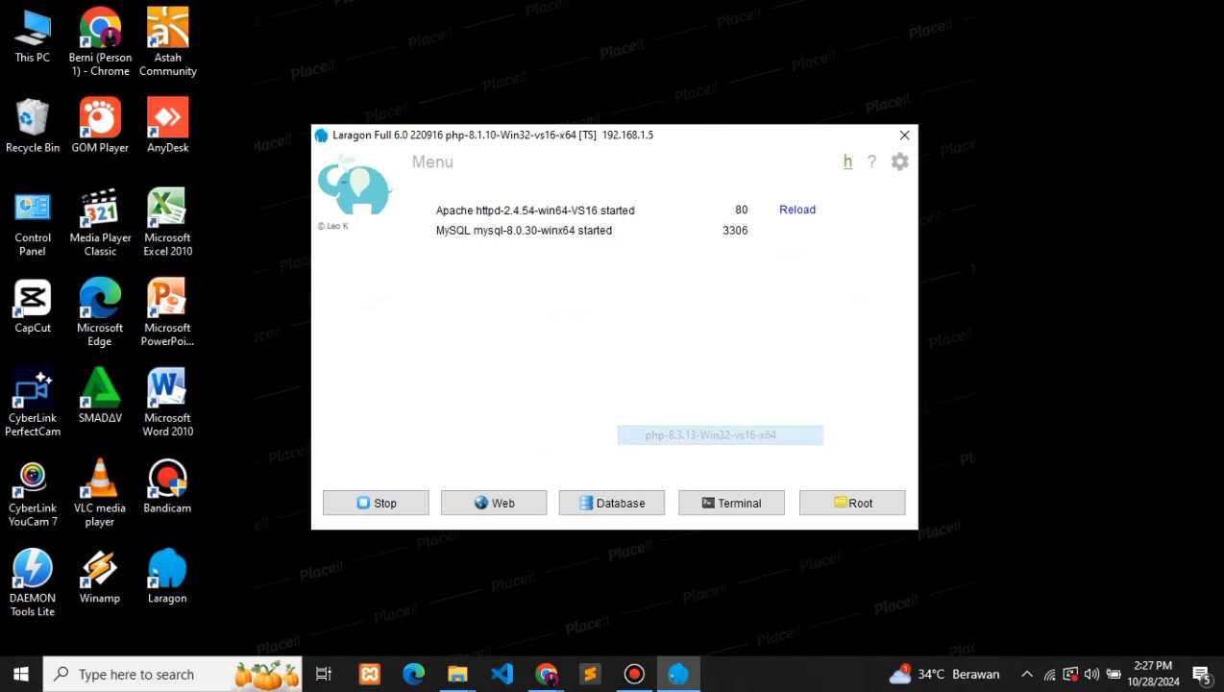
# Step: Set Laragon's active PHP version back to php-8.1.10-Win32-vs16-x64
pyautogui.rightClick(641, 324)
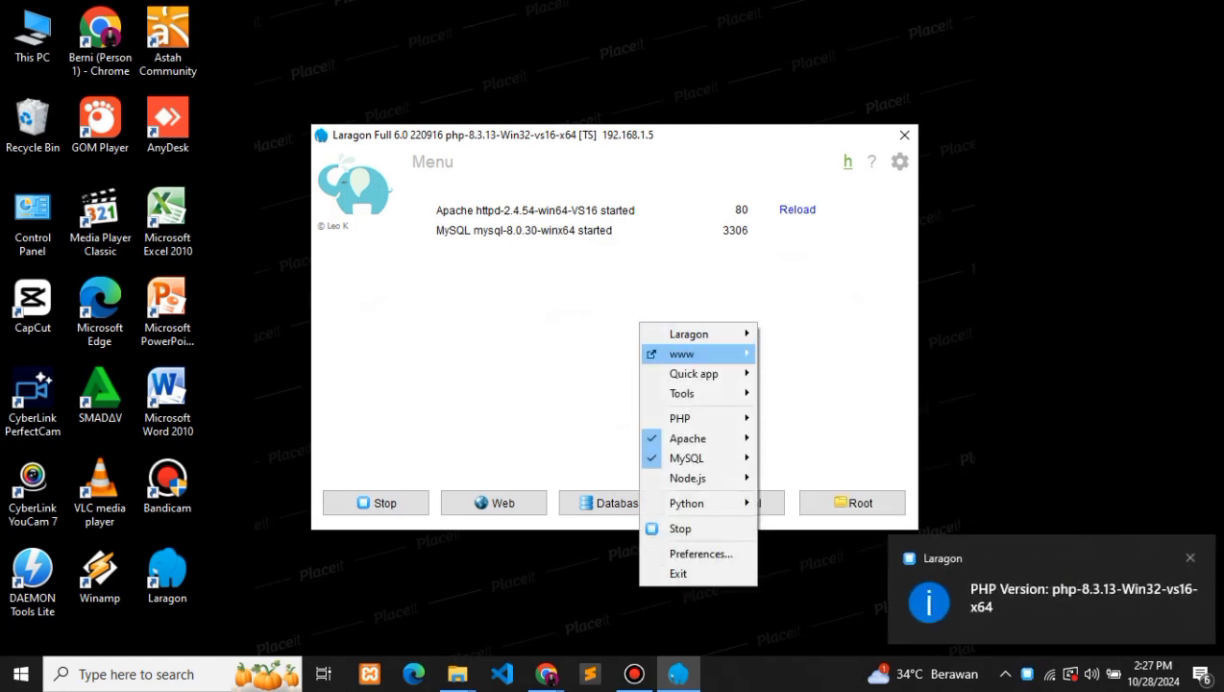
pyautogui.moveTo(679, 418)
pyautogui.moveTo(870, 418)
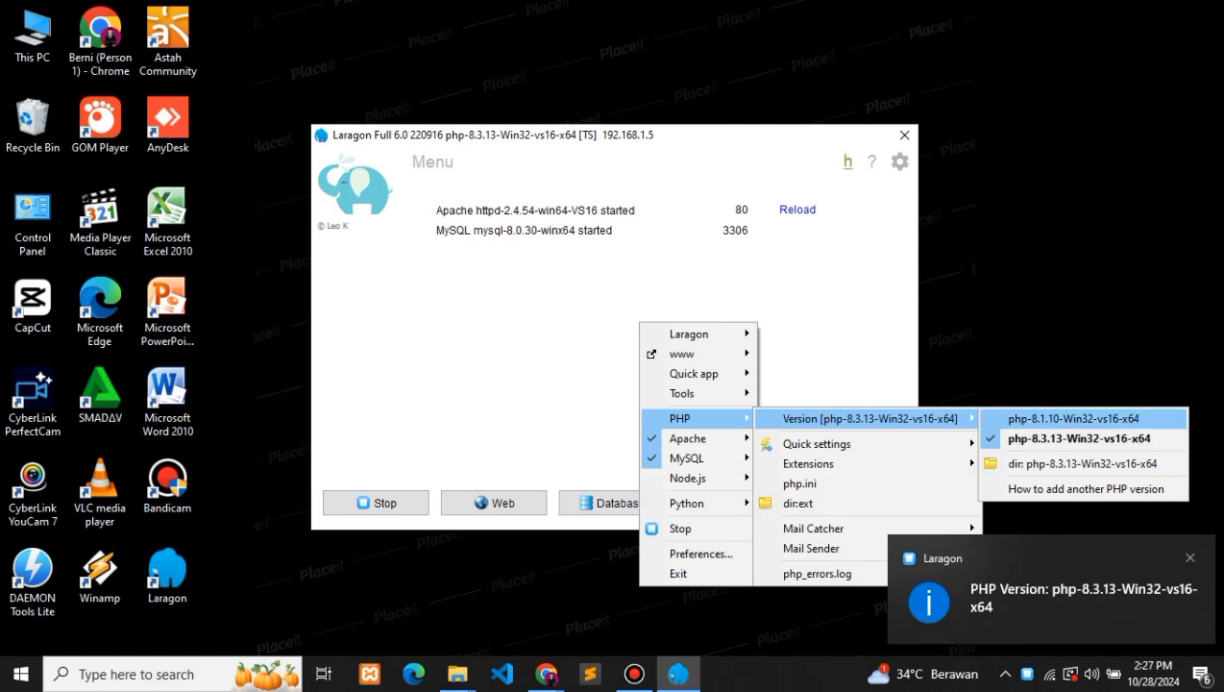
pyautogui.click(1073, 418)
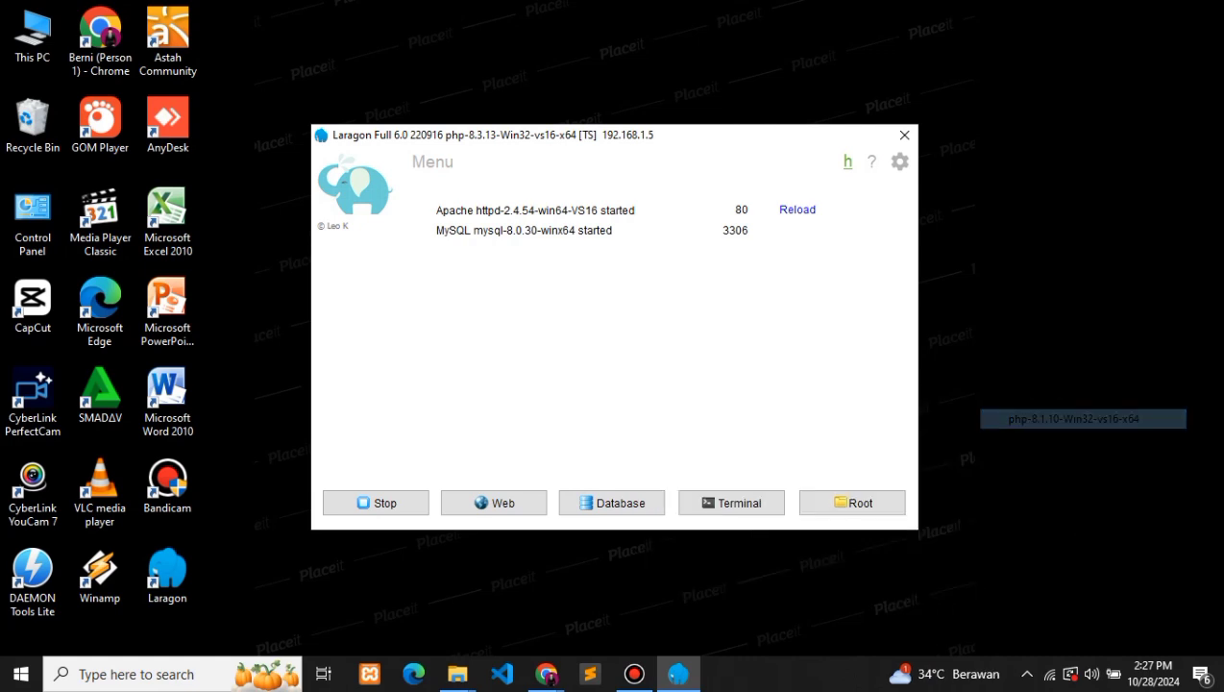
pyautogui.rightClick(727, 323)
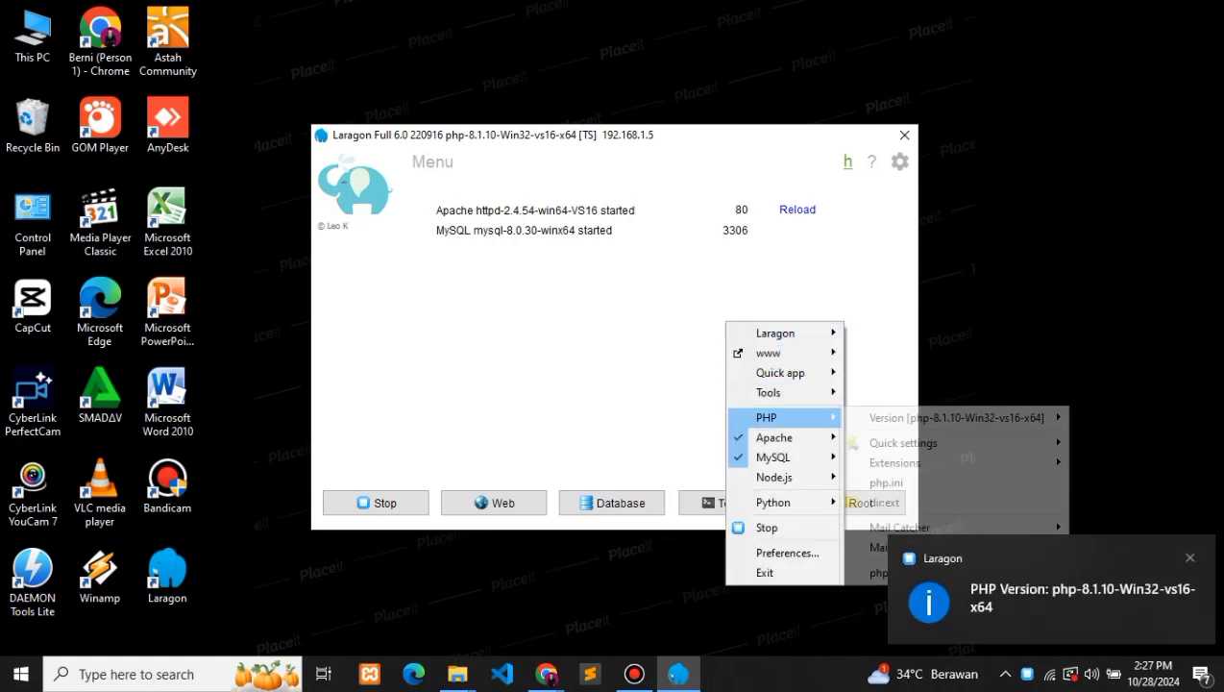
pyautogui.click(692, 416)
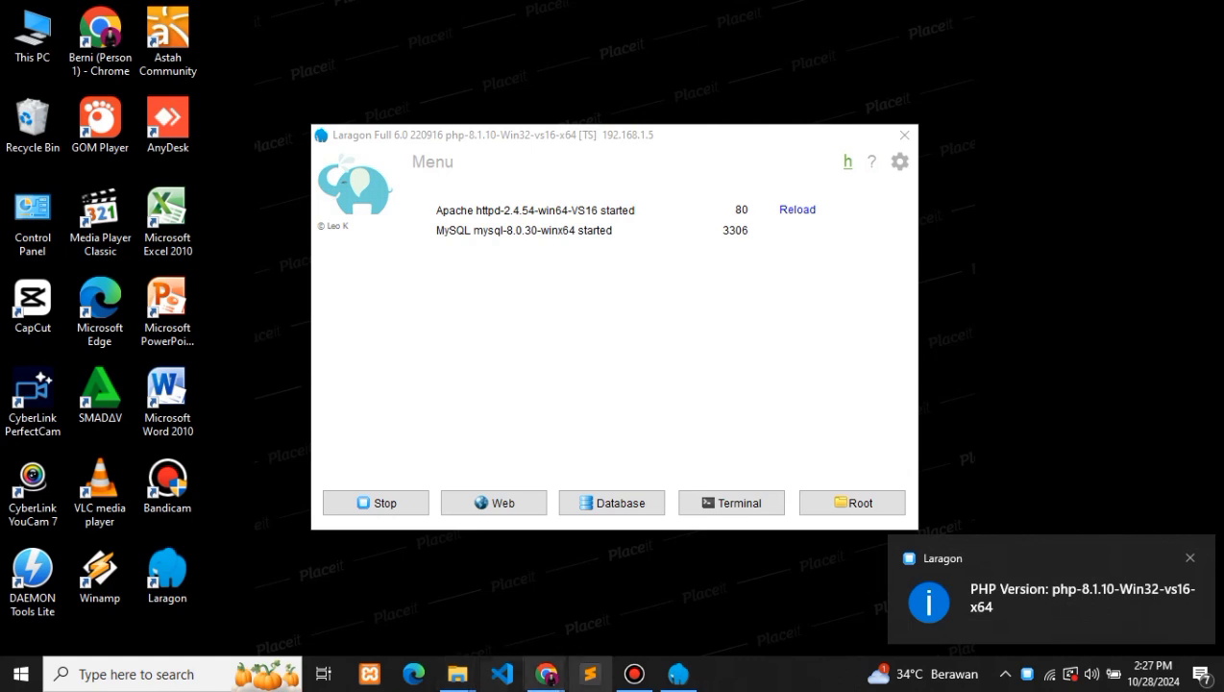
pyautogui.moveTo(548, 675)
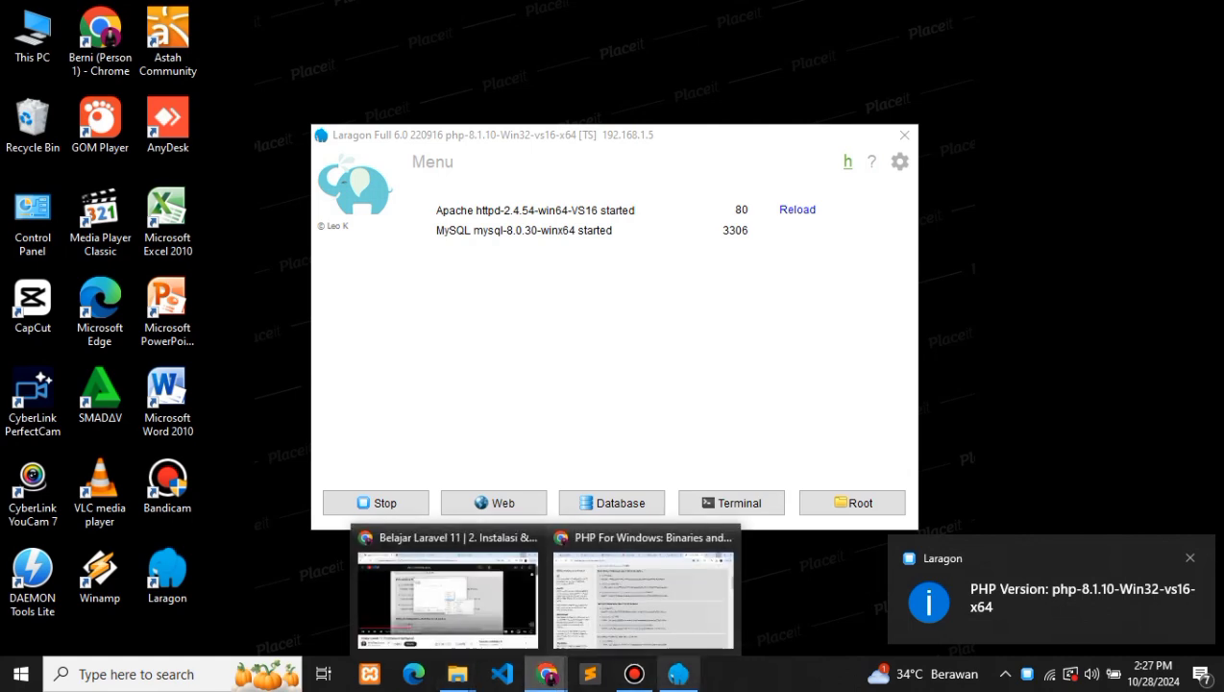
pyautogui.rightClick(724, 285)
pyautogui.press('Escape')
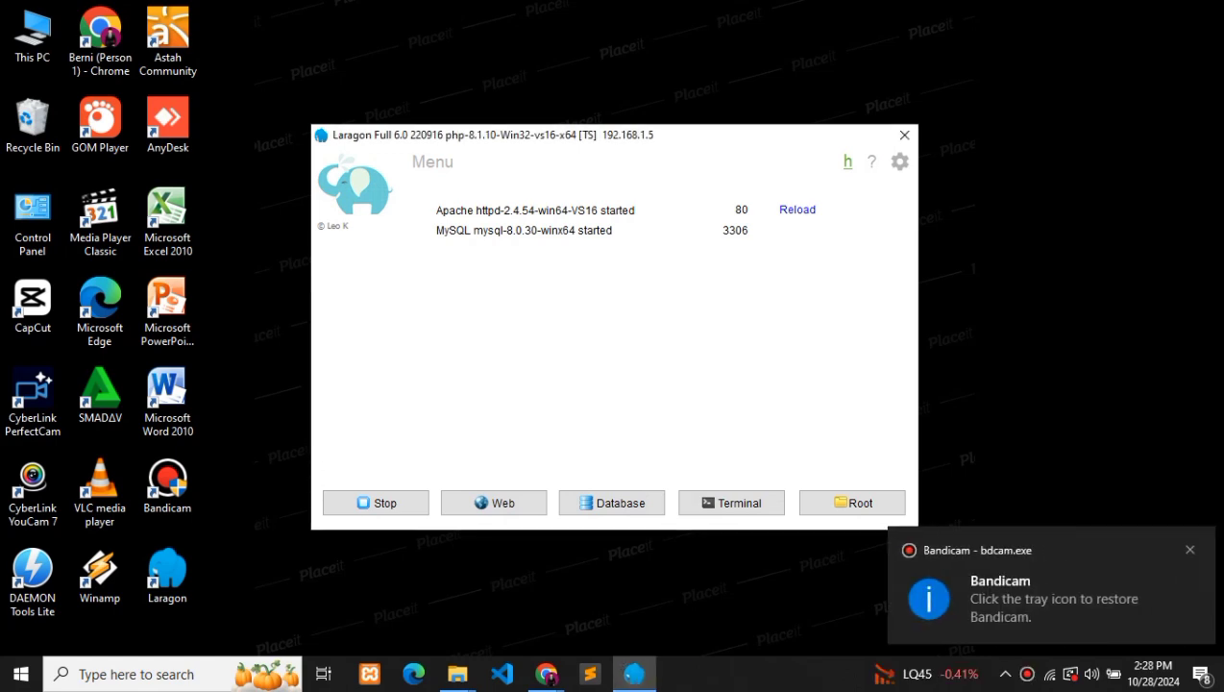
pyautogui.click(1190, 550)
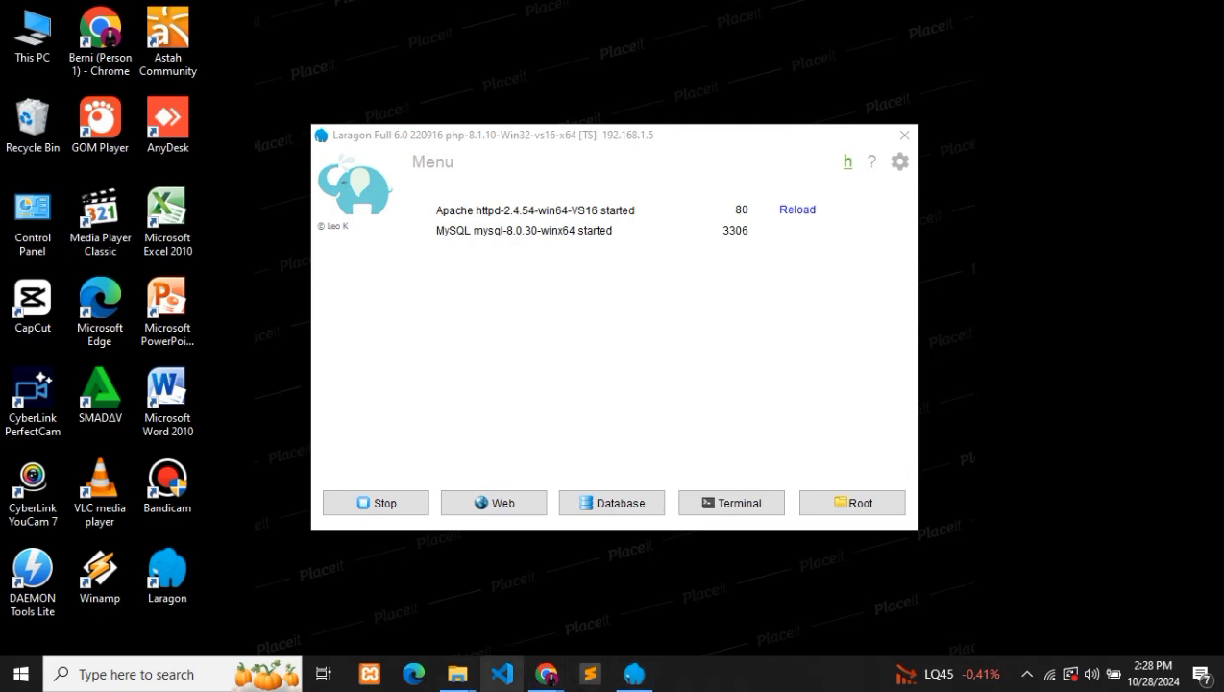
# Step: Switch to the php folder in File Explorer and delete the php-8.3.13-Win32-vs16-x64 ZIP archive
pyautogui.moveTo(459, 675)
pyautogui.moveTo(555, 598)
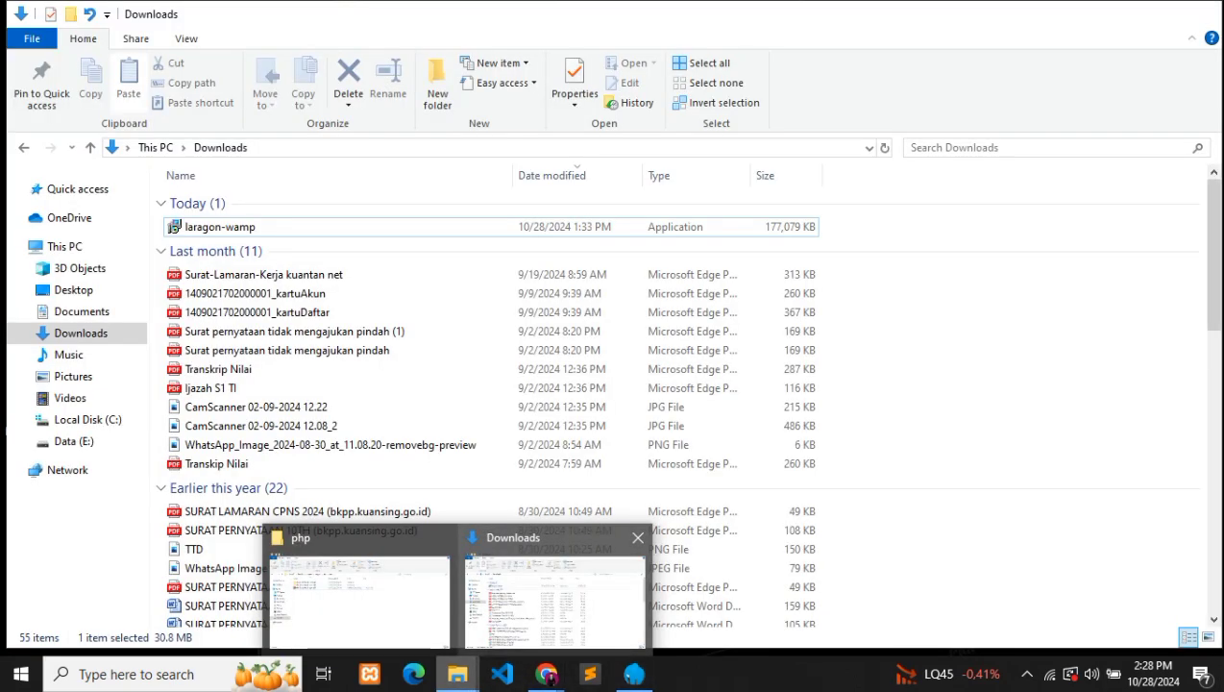
pyautogui.click(358, 601)
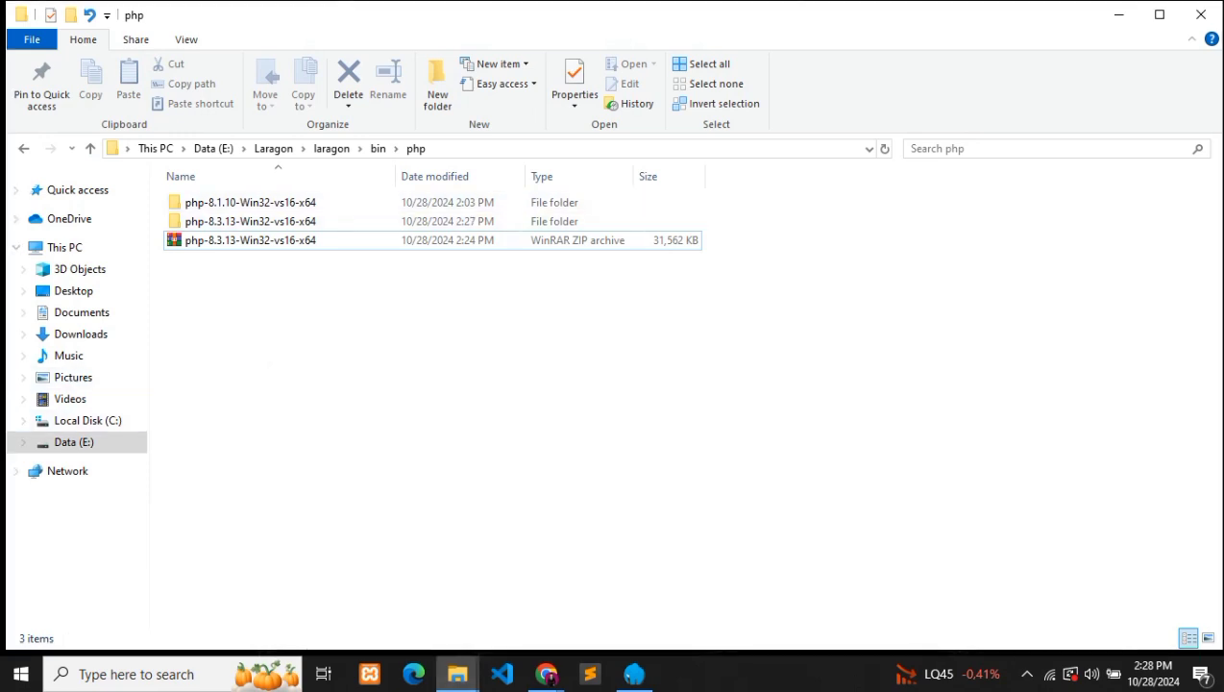
pyautogui.click(279, 241)
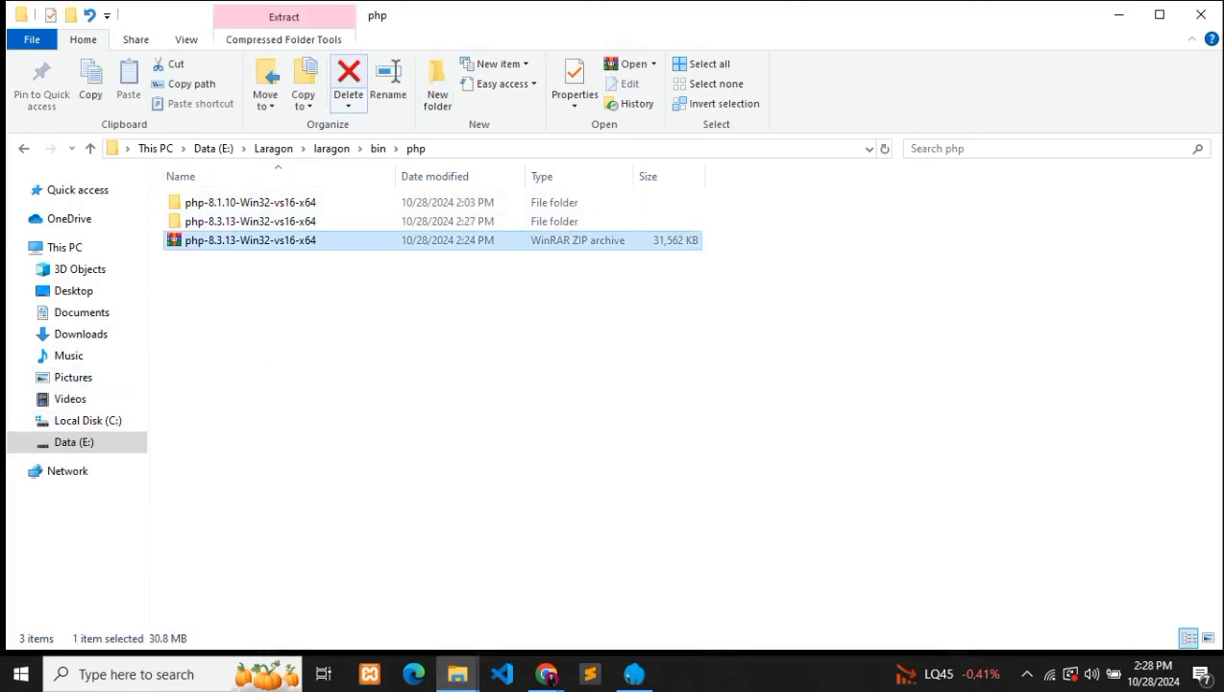
pyautogui.click(348, 81)
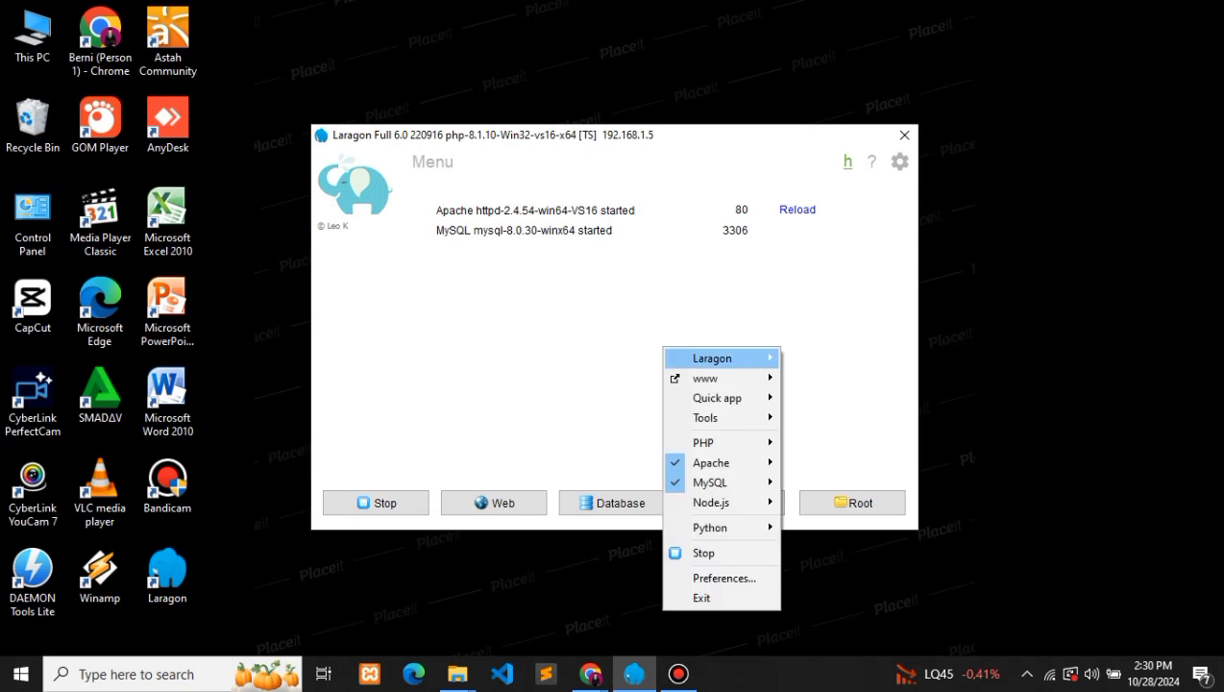
pyautogui.moveTo(717, 398)
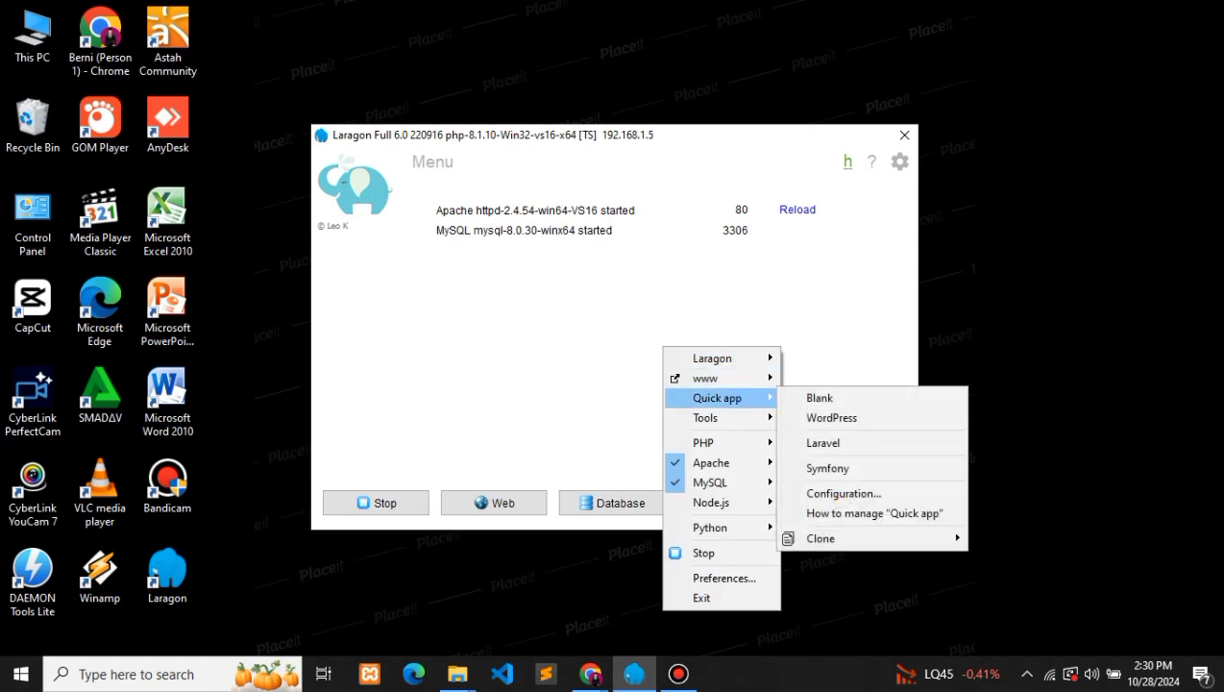
pyautogui.click(838, 584)
# Step: Open Laragon's terminal, dismiss any update notice, and check the PHP version with php -v
pyautogui.click(732, 503)
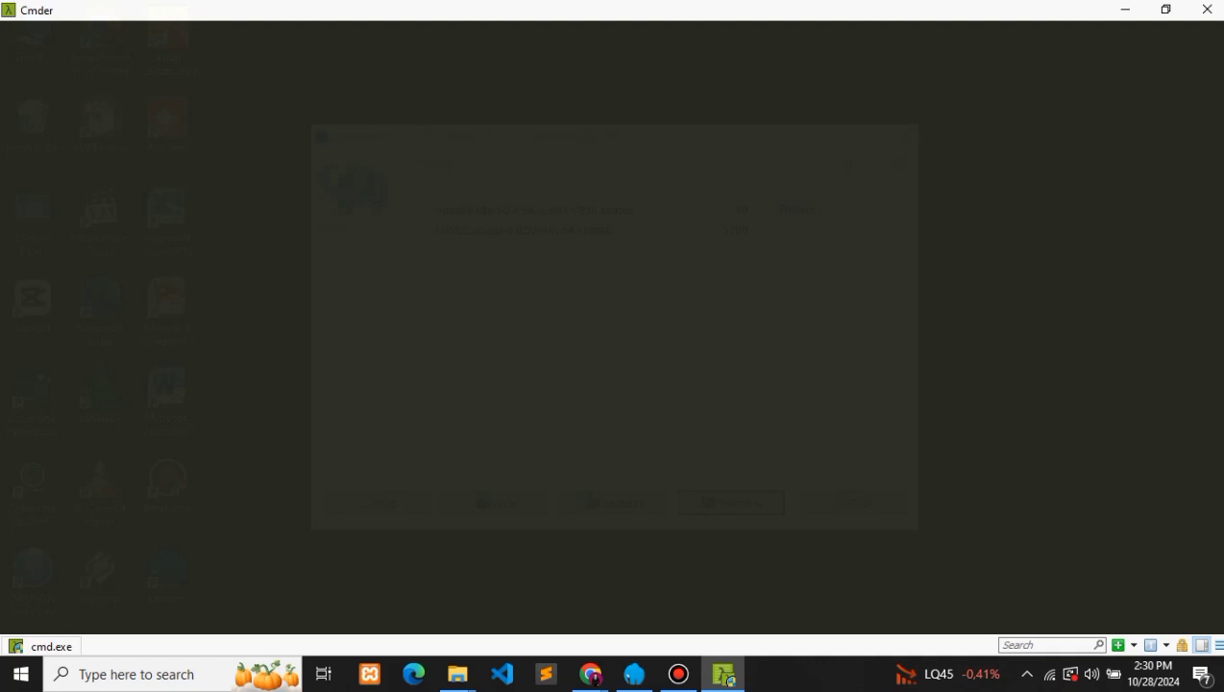
pyautogui.click(823, 124)
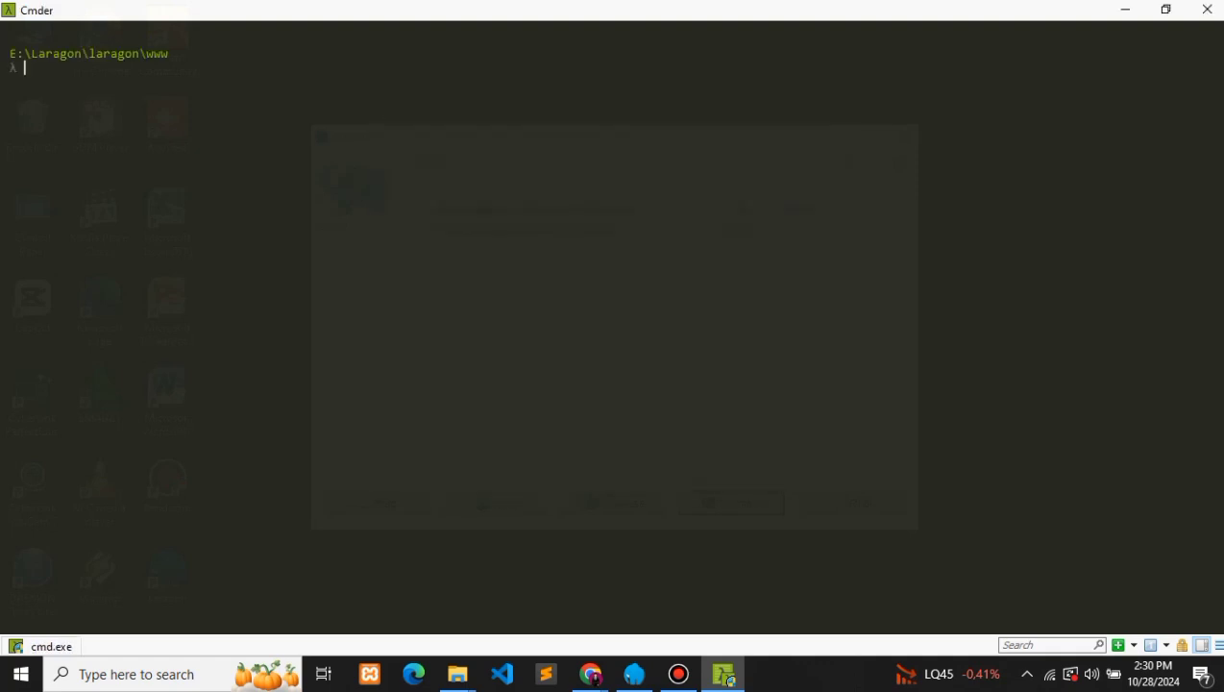
pyautogui.write('php -v')
pyautogui.press('Return')
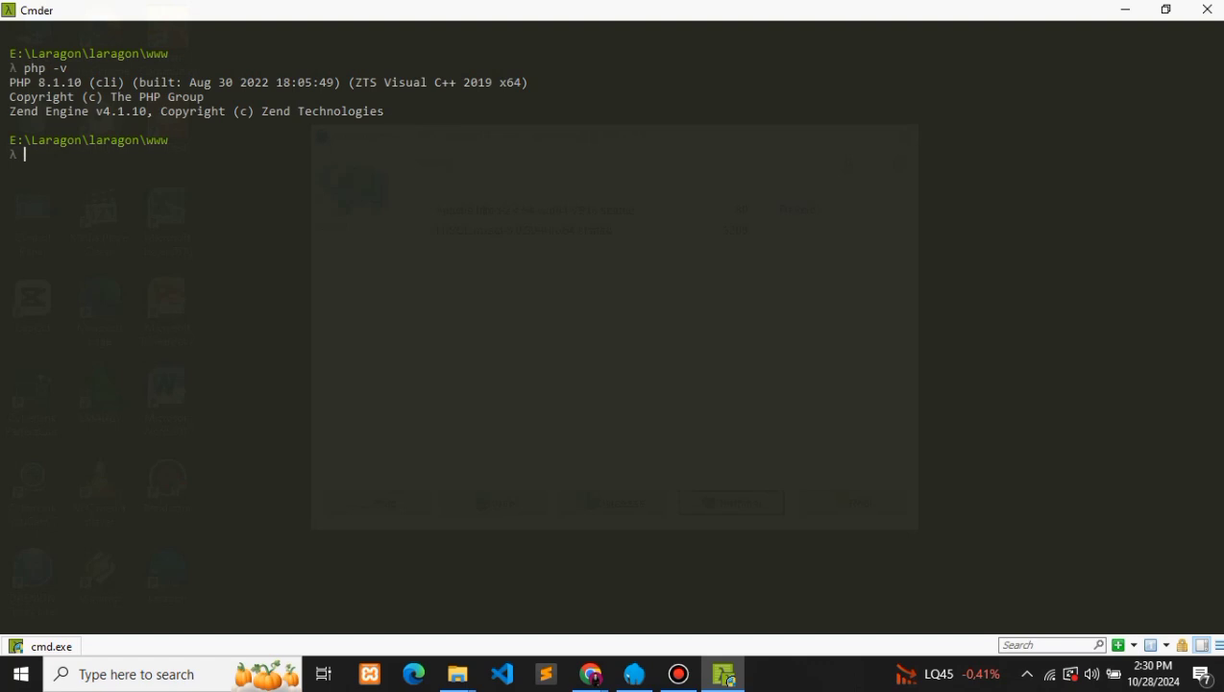
pyautogui.moveTo(10, 82); pyautogui.dragTo(615, 81)
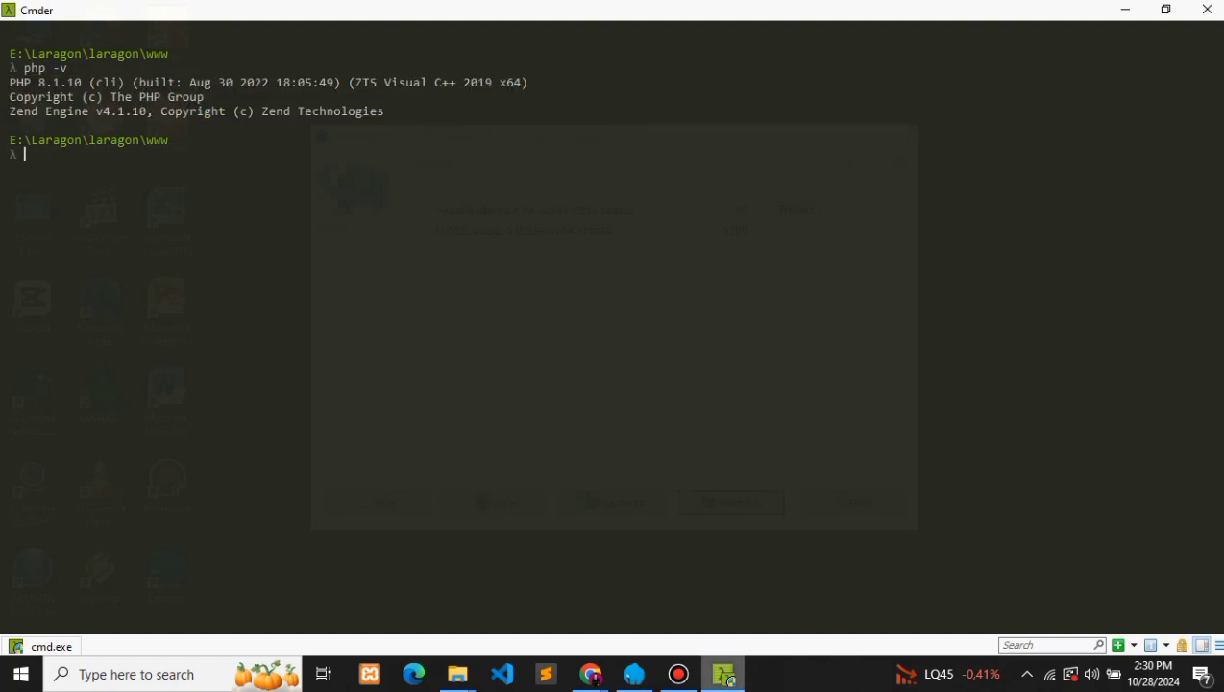
# Step: Return to Laragon and switch PHP to php-8.3.13-Win32-vs16-x64, dismissing the httpd.exe error dialogs and closing the old terminal
pyautogui.click(634, 673)
pyautogui.rightClick(718, 503)
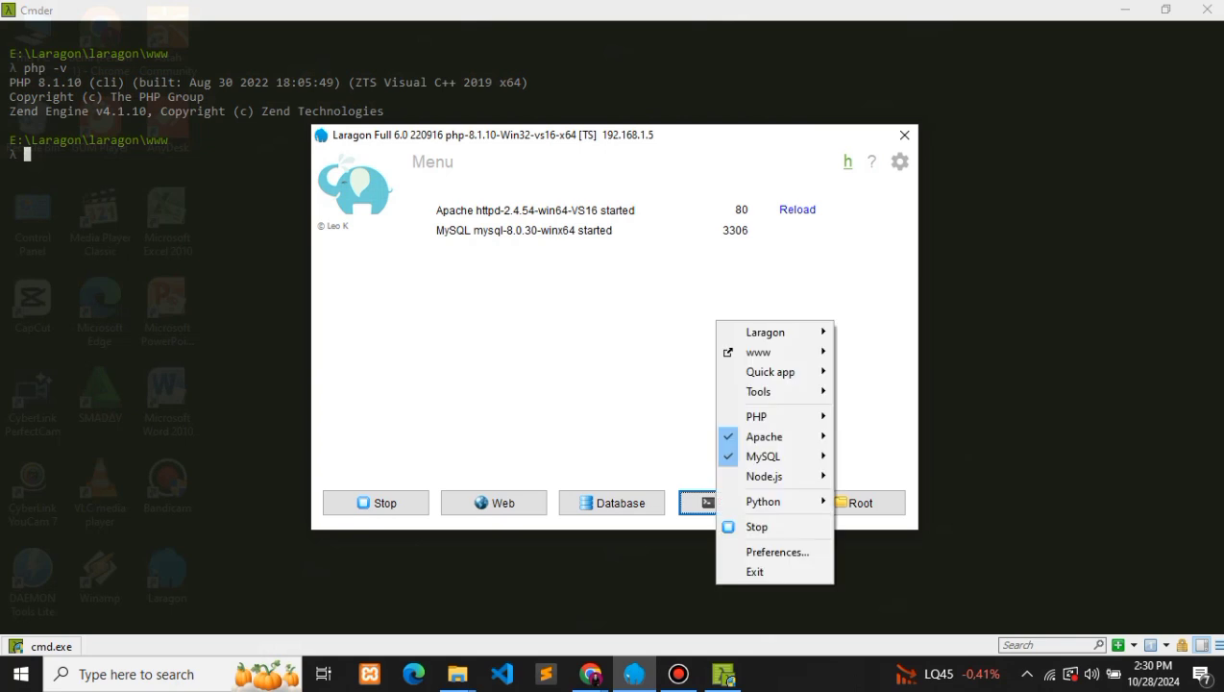
pyautogui.moveTo(759, 416)
pyautogui.moveTo(946, 416)
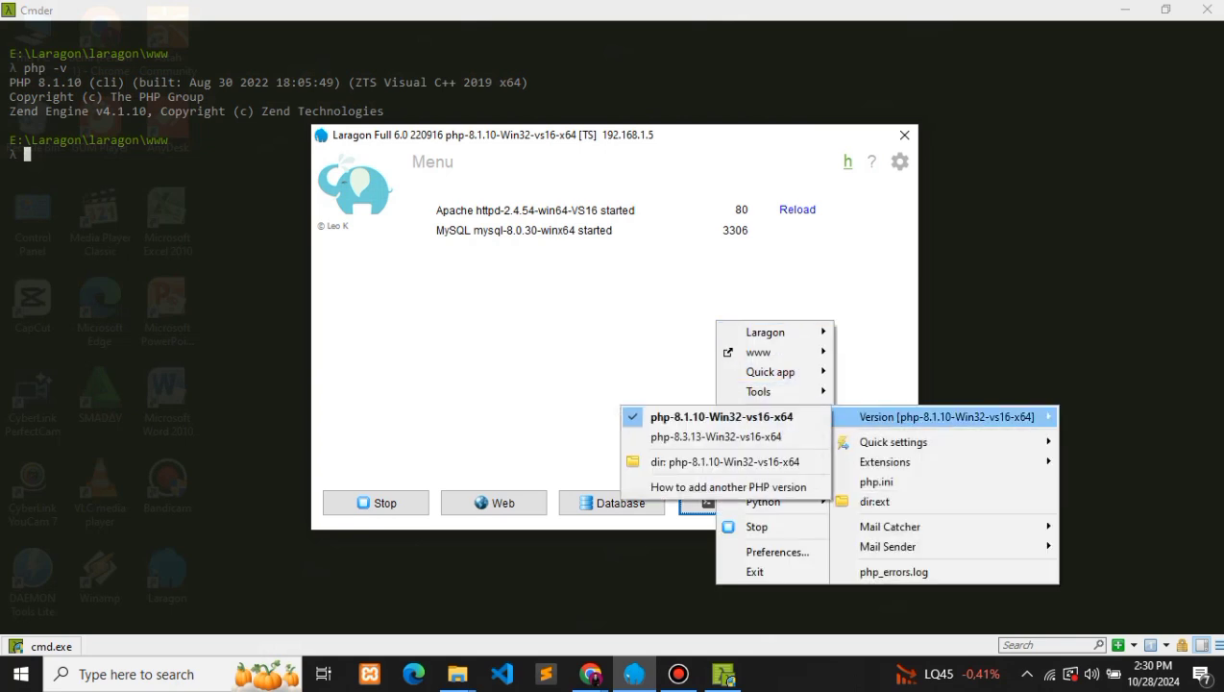
pyautogui.click(715, 488)
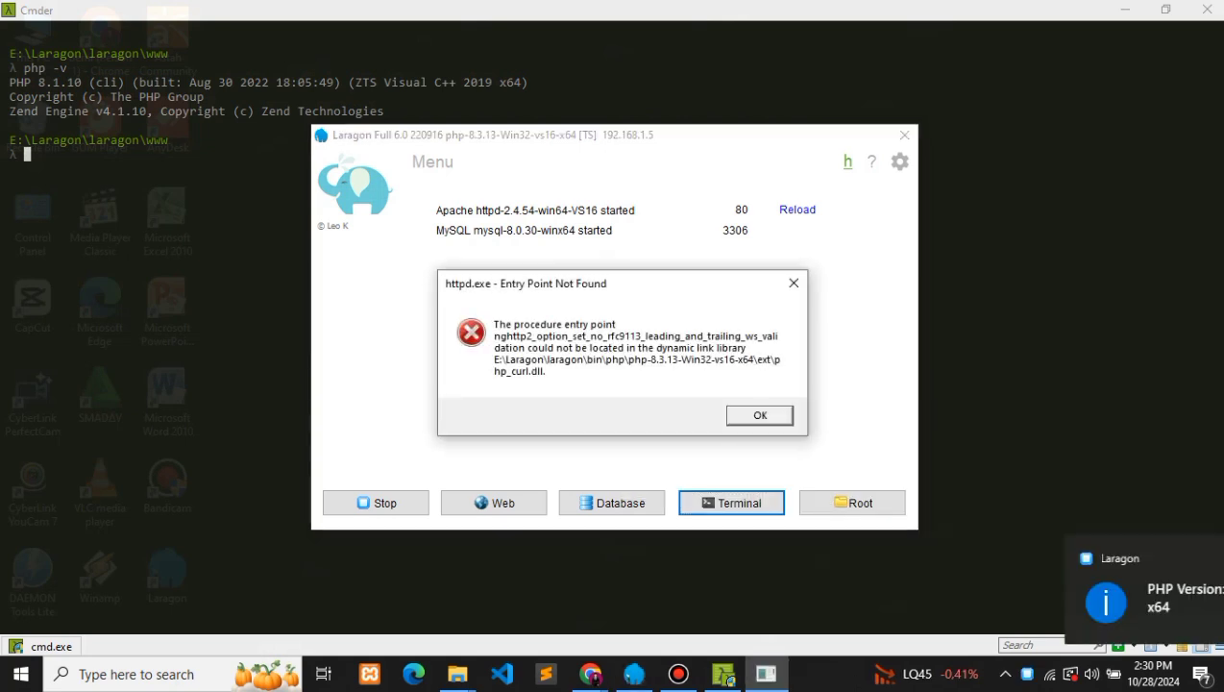
pyautogui.click(793, 282)
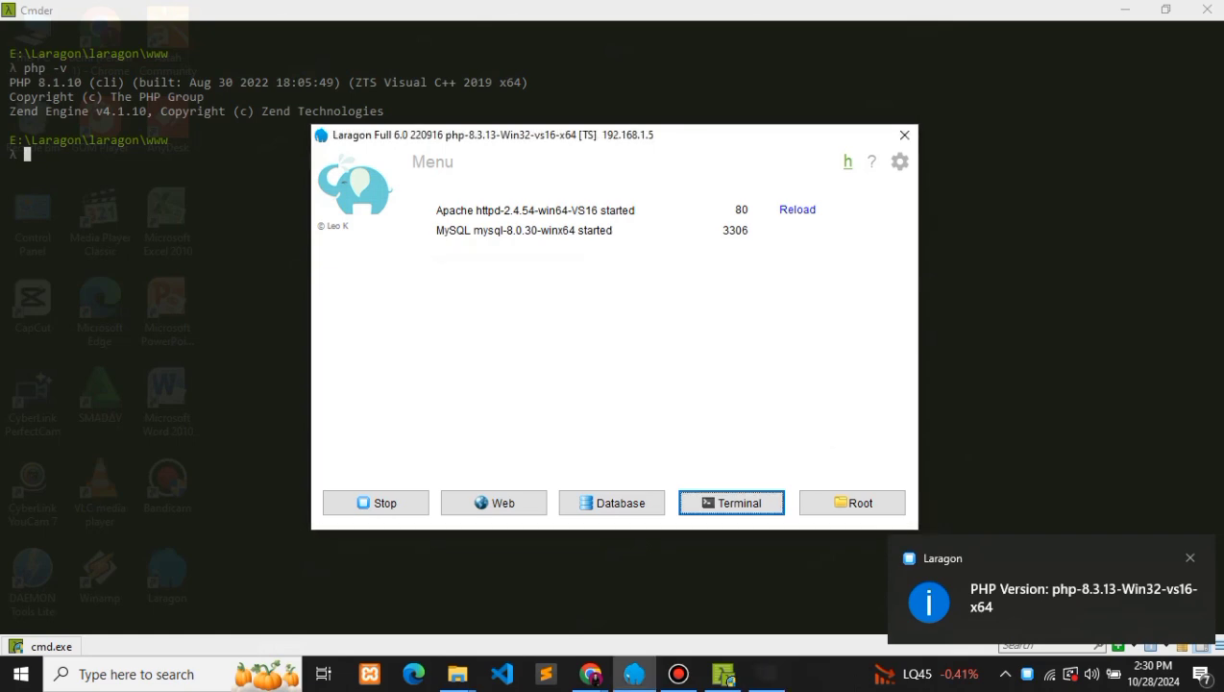
pyautogui.click(1206, 9)
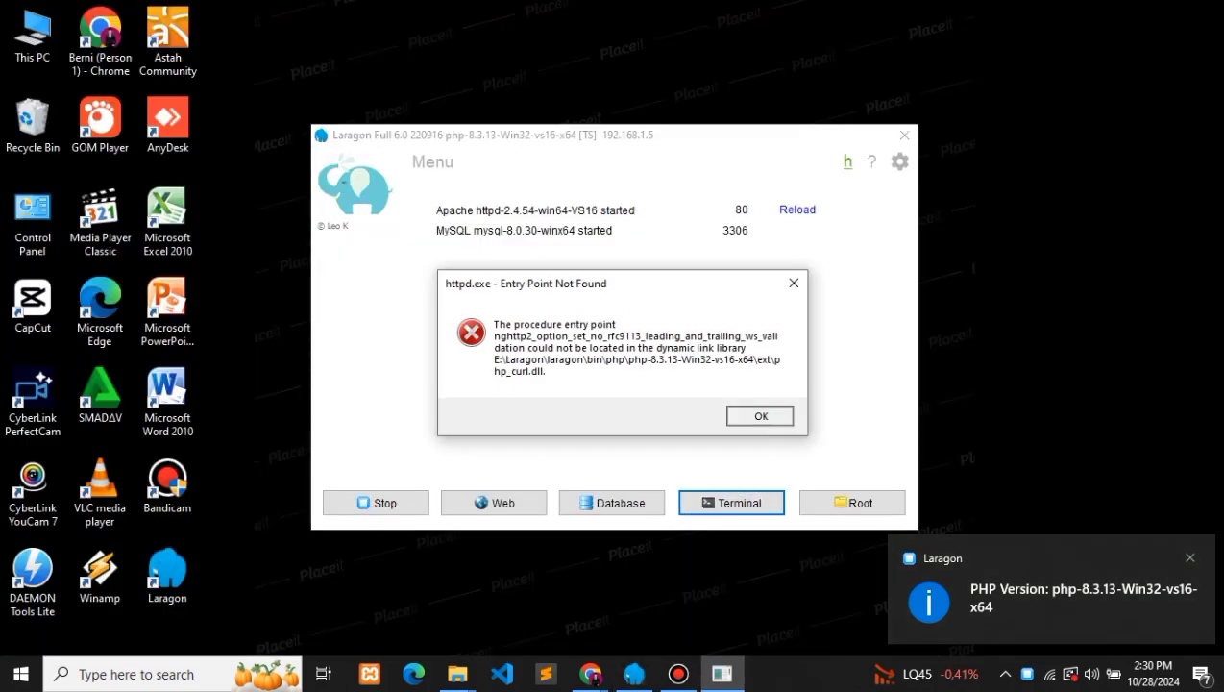
pyautogui.click(755, 413)
# Step: Check which PHP version is selected in Laragon's list of installed PHP versions
pyautogui.rightClick(675, 290)
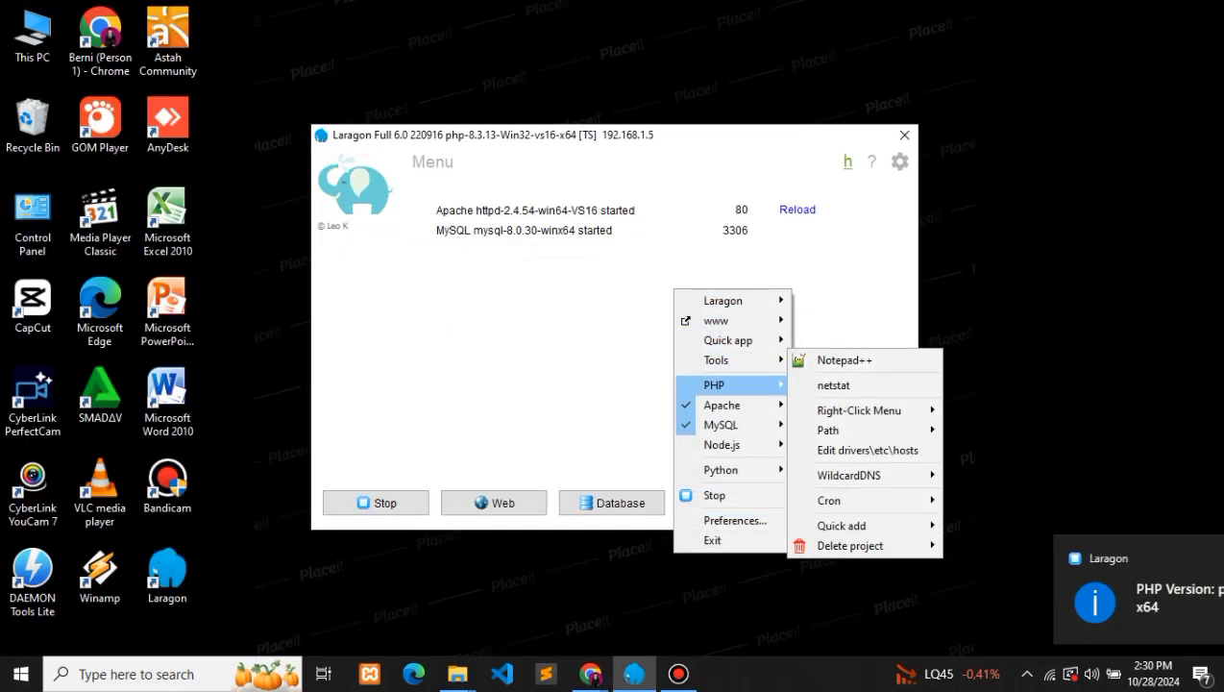
pyautogui.moveTo(716, 385)
pyautogui.moveTo(903, 385)
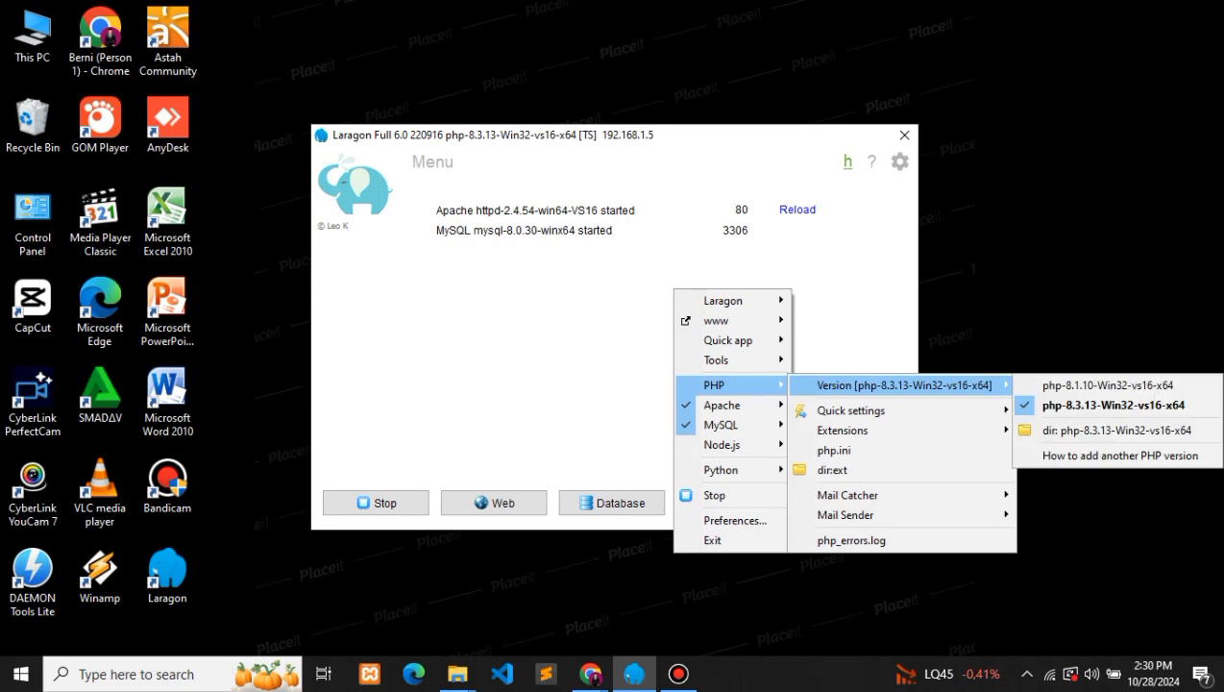
pyautogui.click(834, 588)
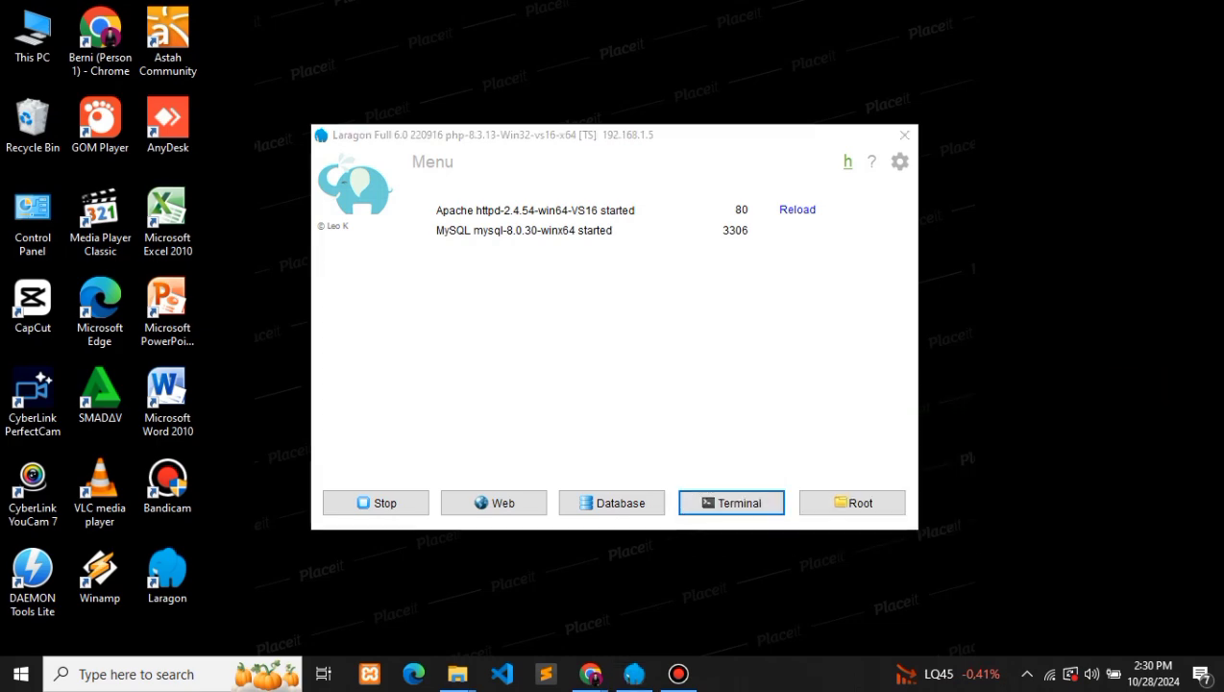
# Step: Open a new Laragon terminal, skip the ConEmu update, and check the active PHP version with php -v
pyautogui.click(732, 502)
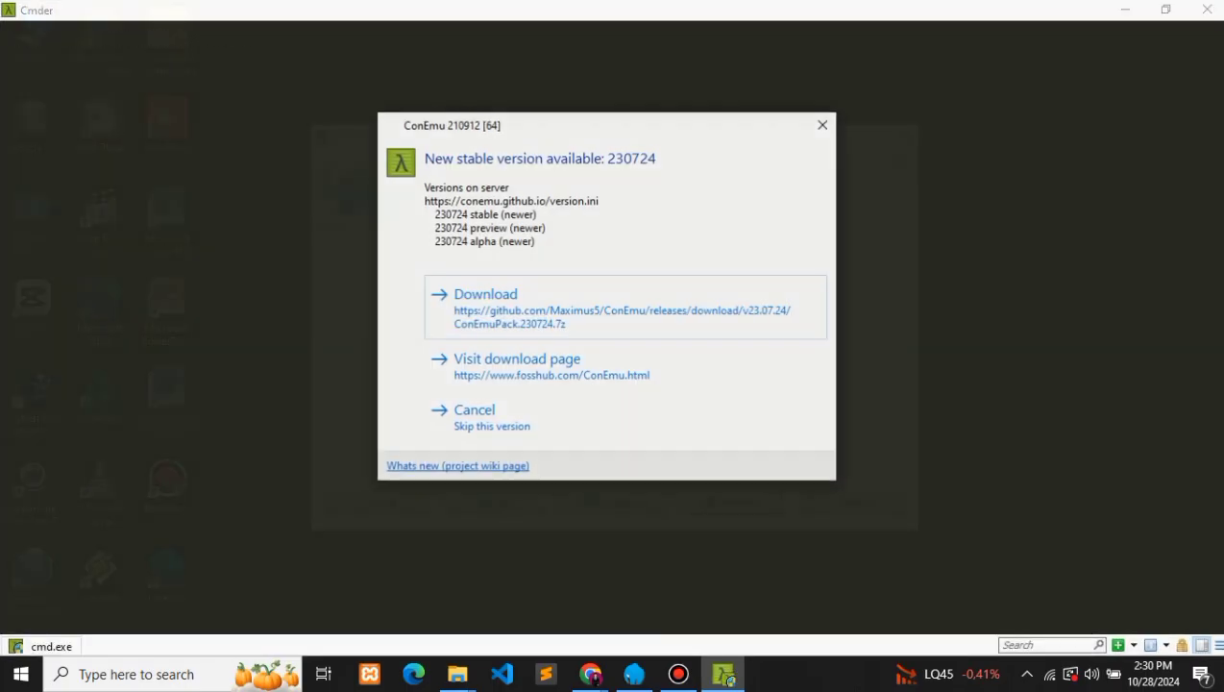
pyautogui.press('Escape')
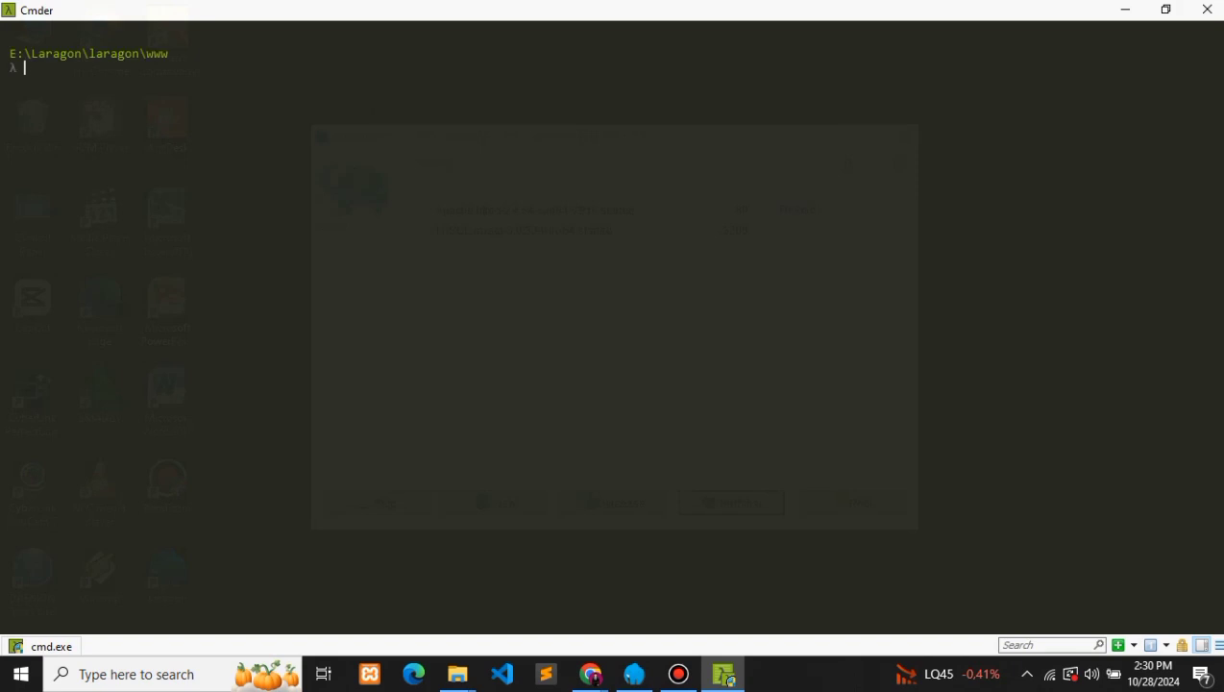
pyautogui.write('php -v')
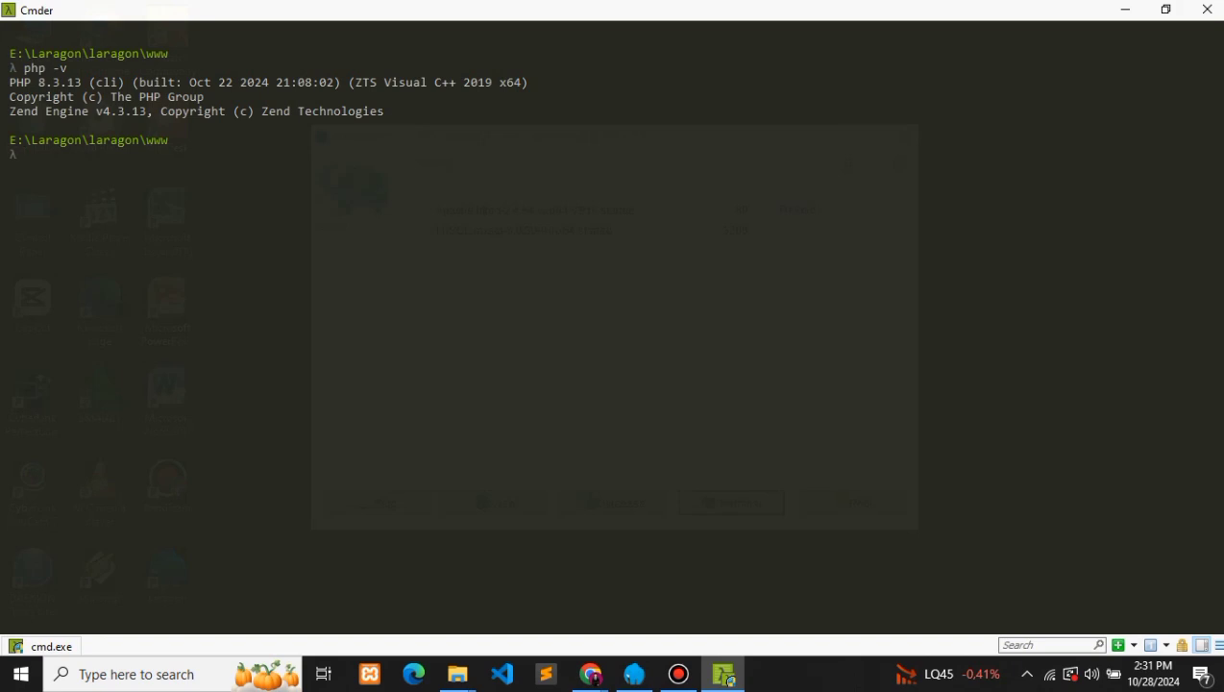
pyautogui.moveTo(9, 81); pyautogui.dragTo(650, 97)
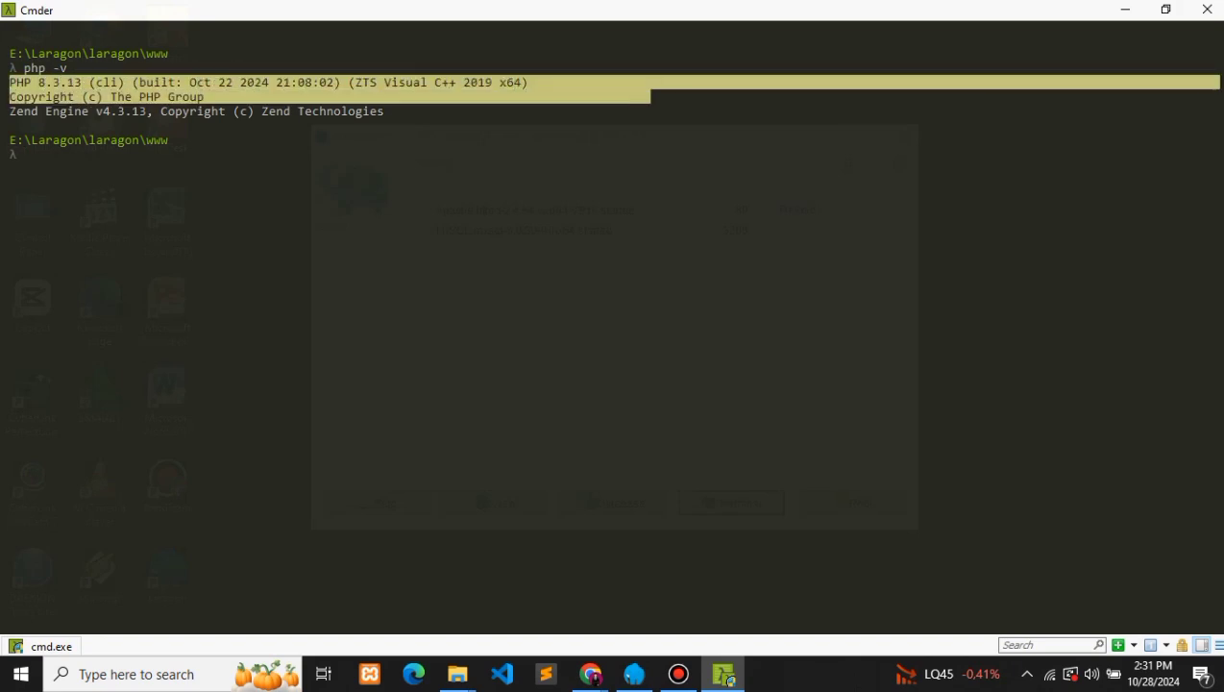
pyautogui.hotkey('ctrl', 'c')
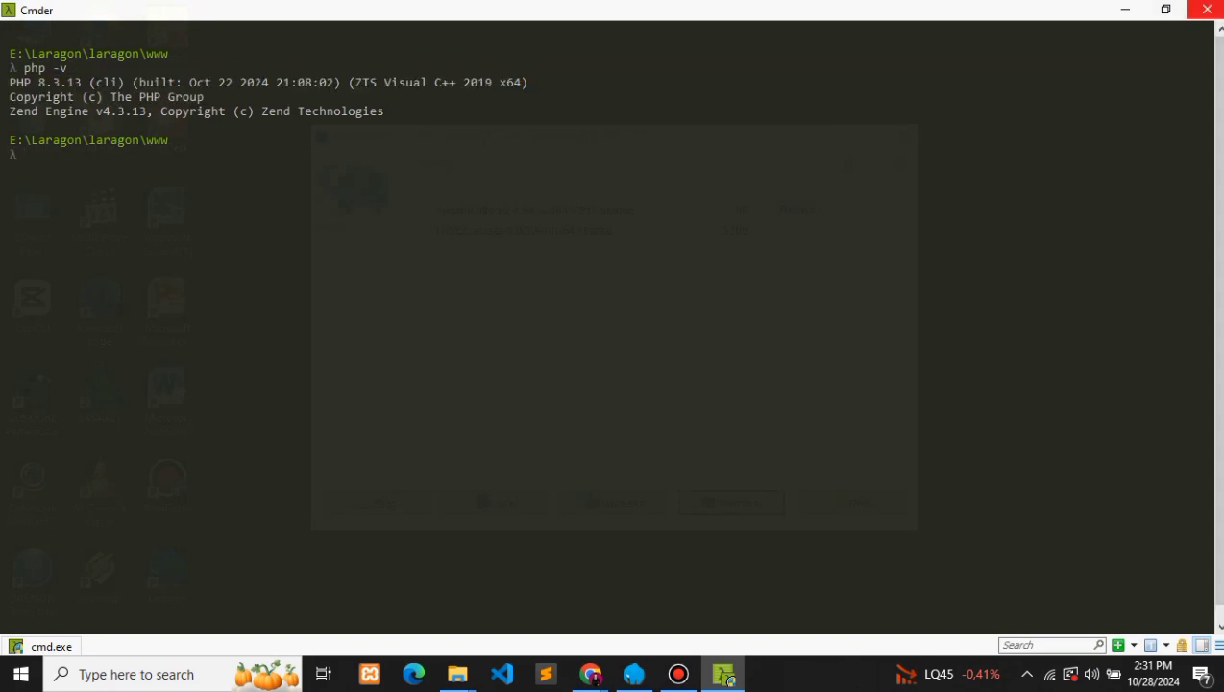
# Step: Close the current terminal and run composer -v in a new Laragon terminal, dismissing the ConEmu update notice
pyautogui.click(1206, 10)
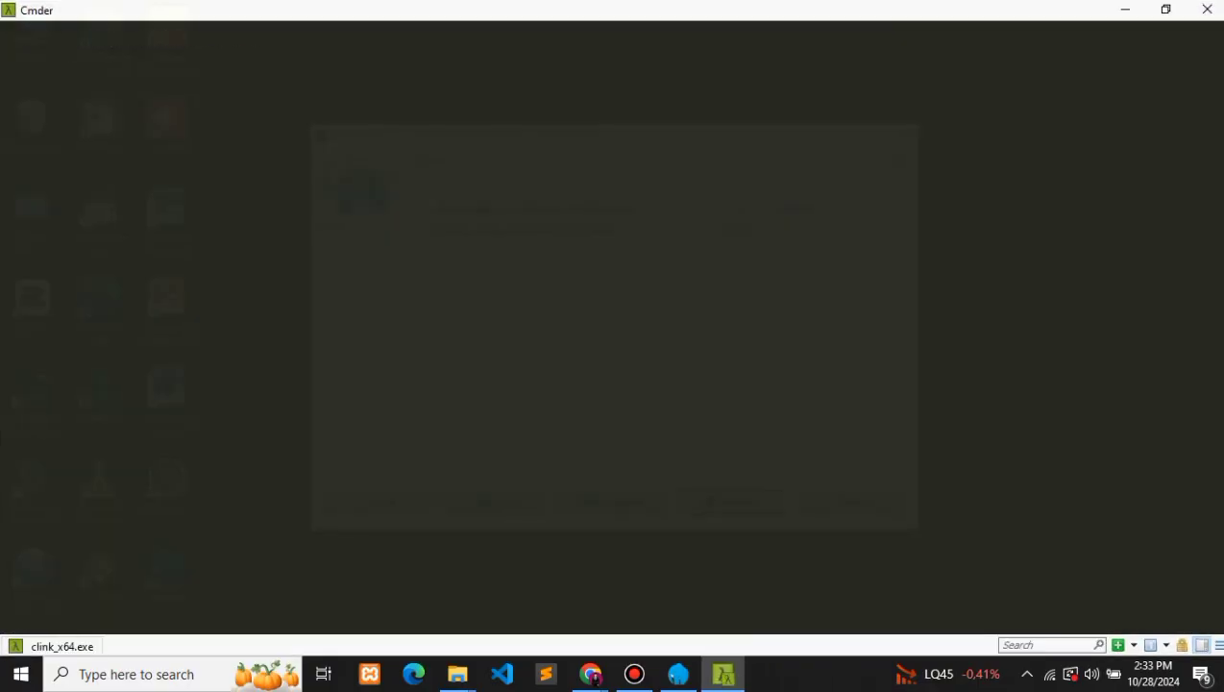
pyautogui.write('co')
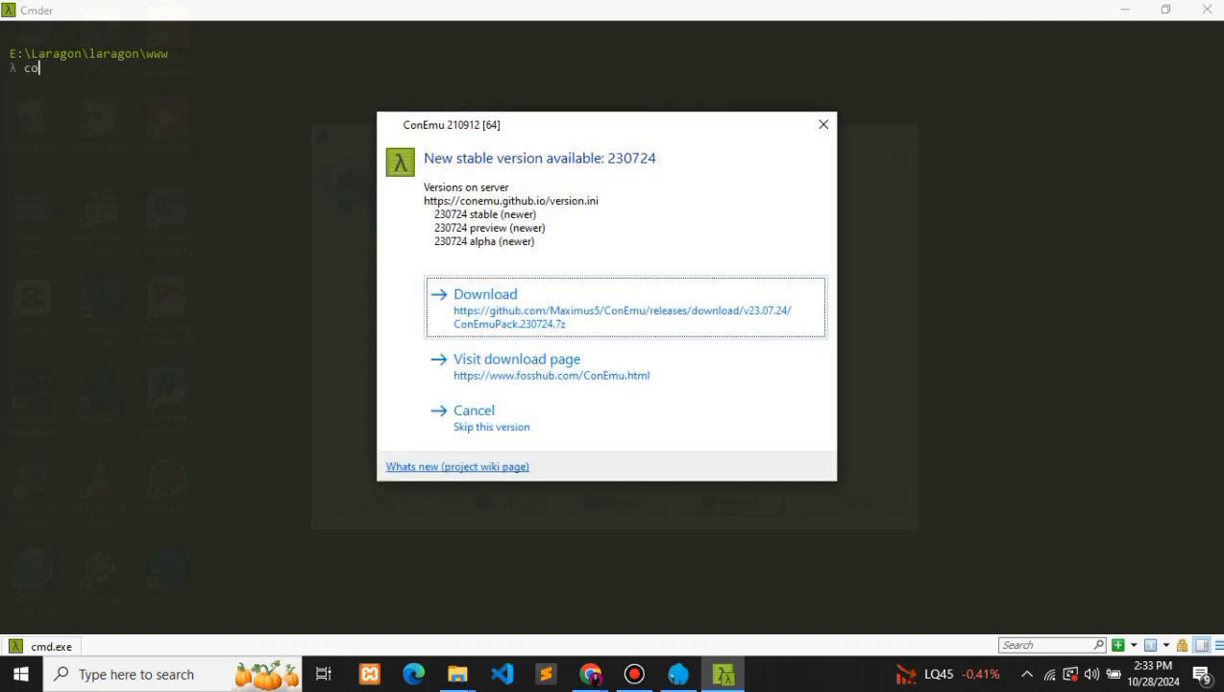
pyautogui.click(823, 124)
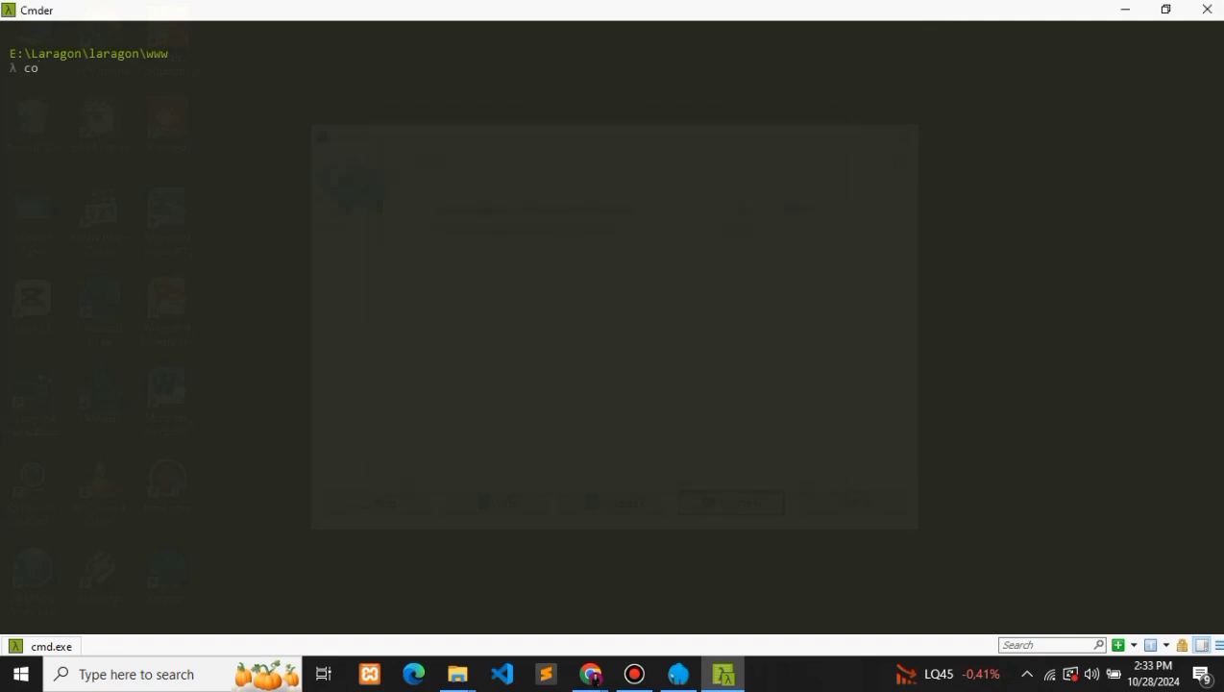
pyautogui.write('mposer -v')
pyautogui.press('Return')
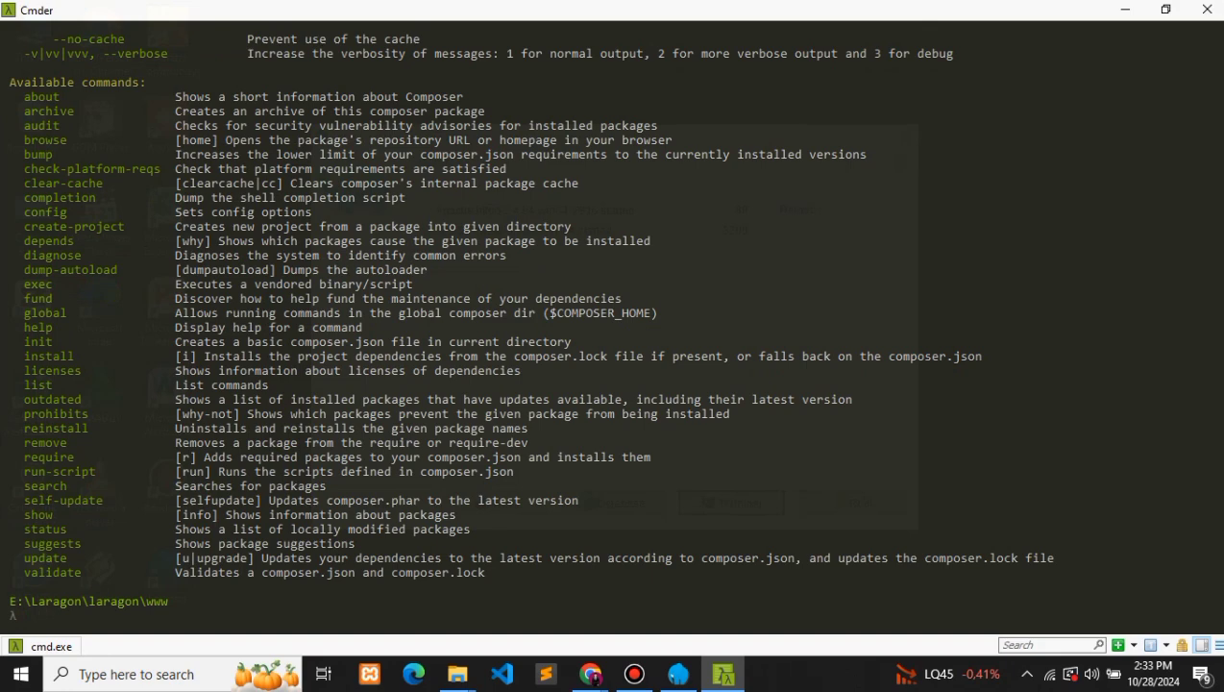
# Step: Read the Composer version and command list in the terminal output, and restore the maximized terminal to a smaller window
pyautogui.scroll(8, 612, 327)
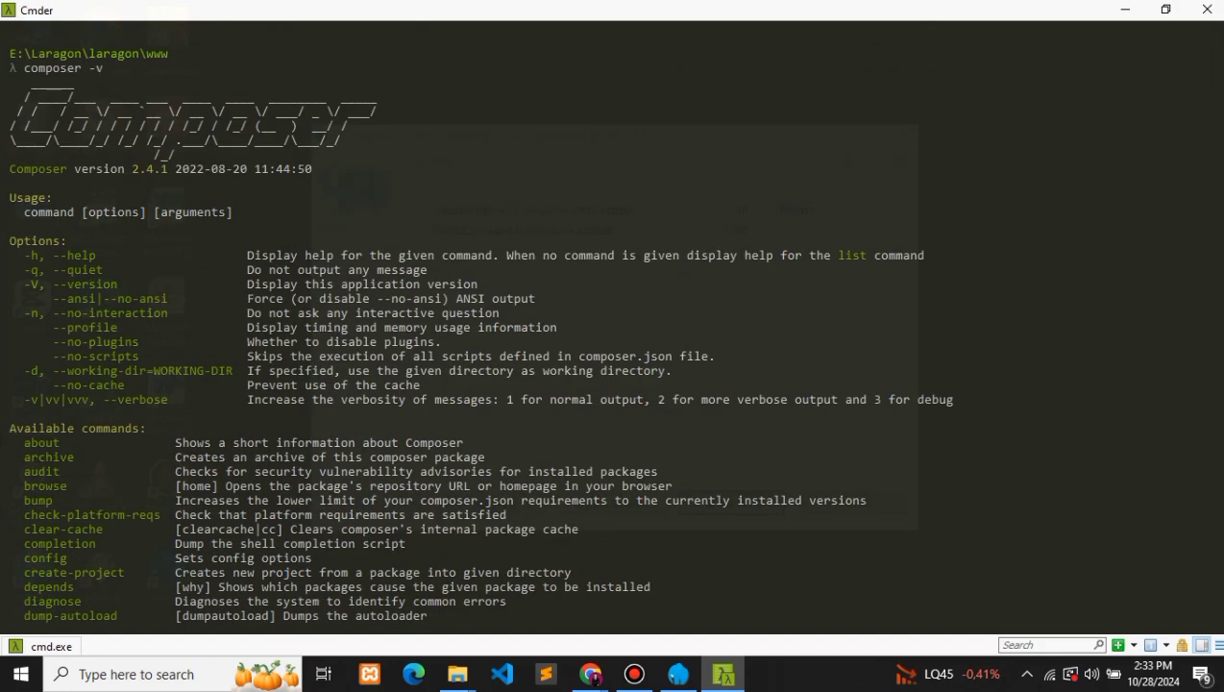
pyautogui.scroll(-1, 612, 327)
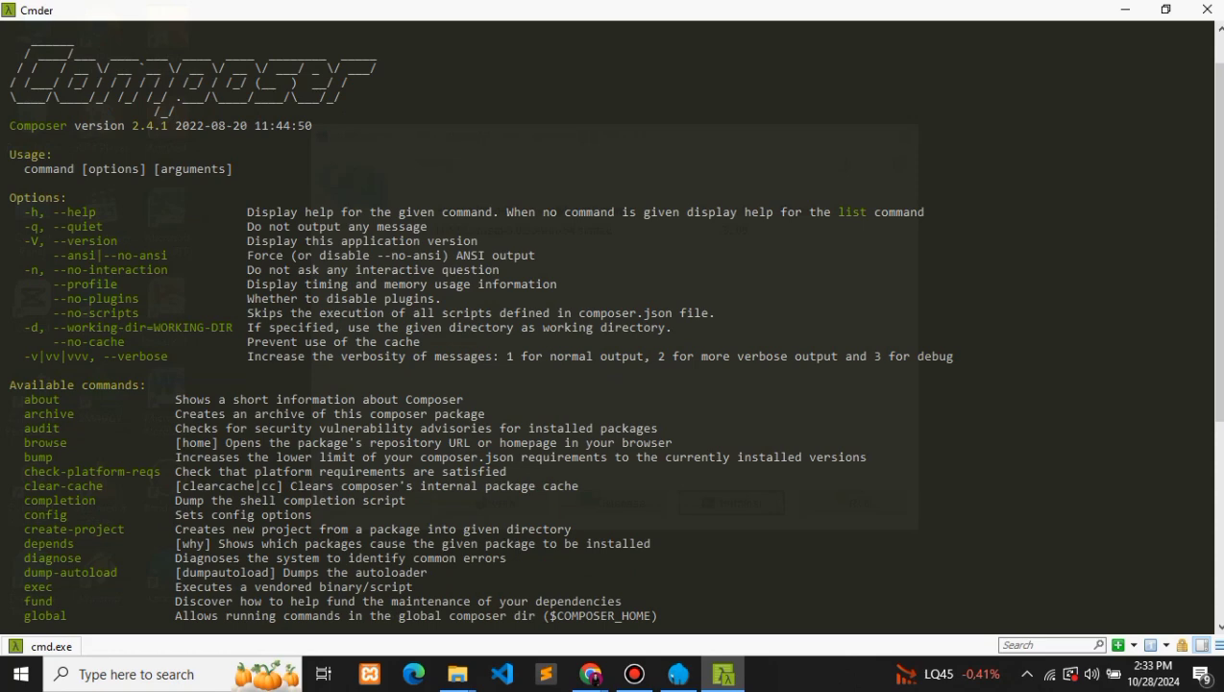
pyautogui.scroll(1, 612, 327)
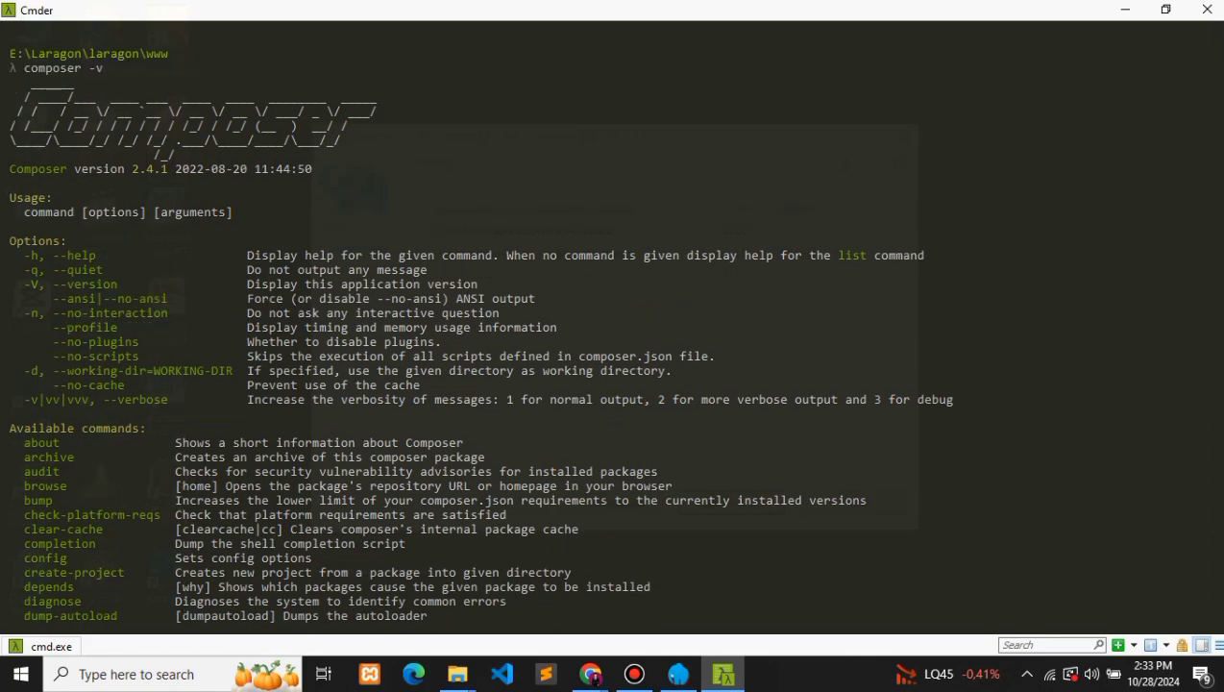
pyautogui.scroll(-8, 612, 327)
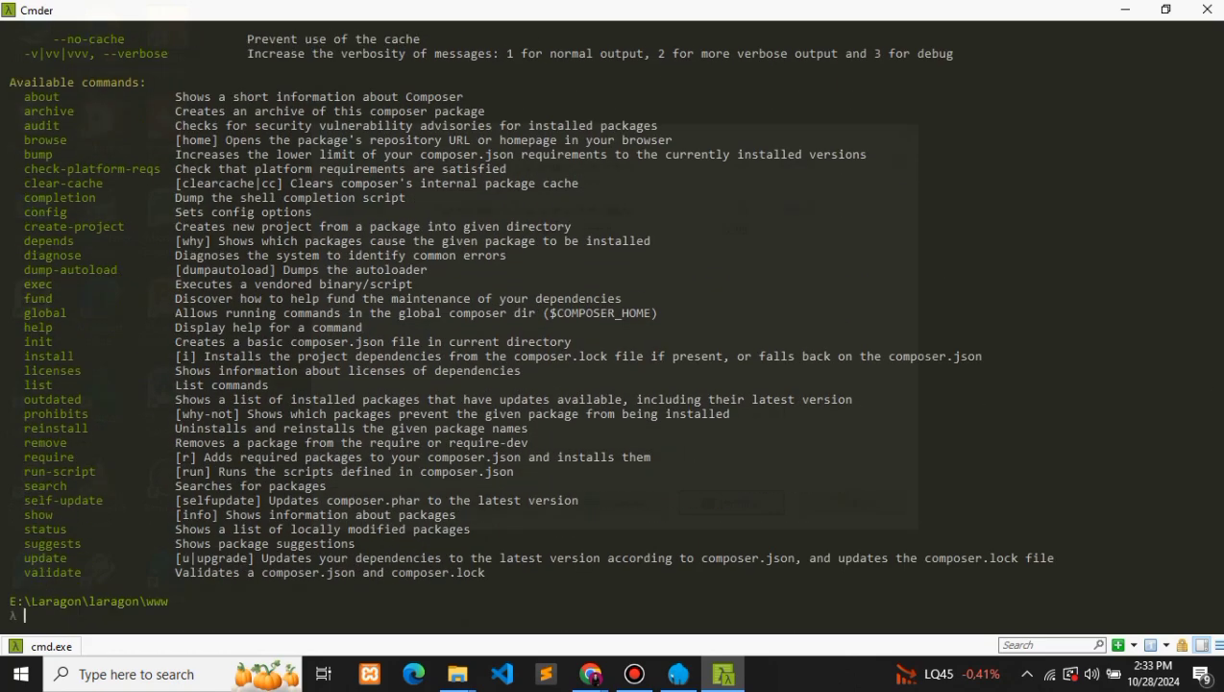
pyautogui.scroll(8, 612, 327)
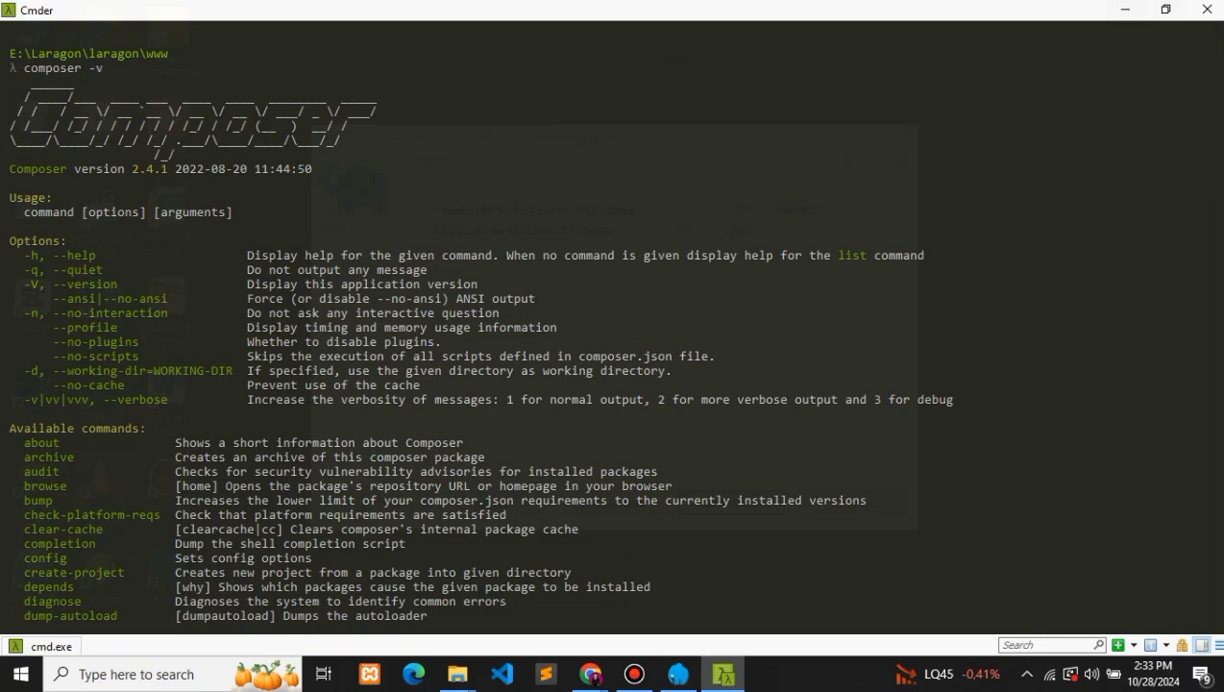
pyautogui.click(1166, 9)
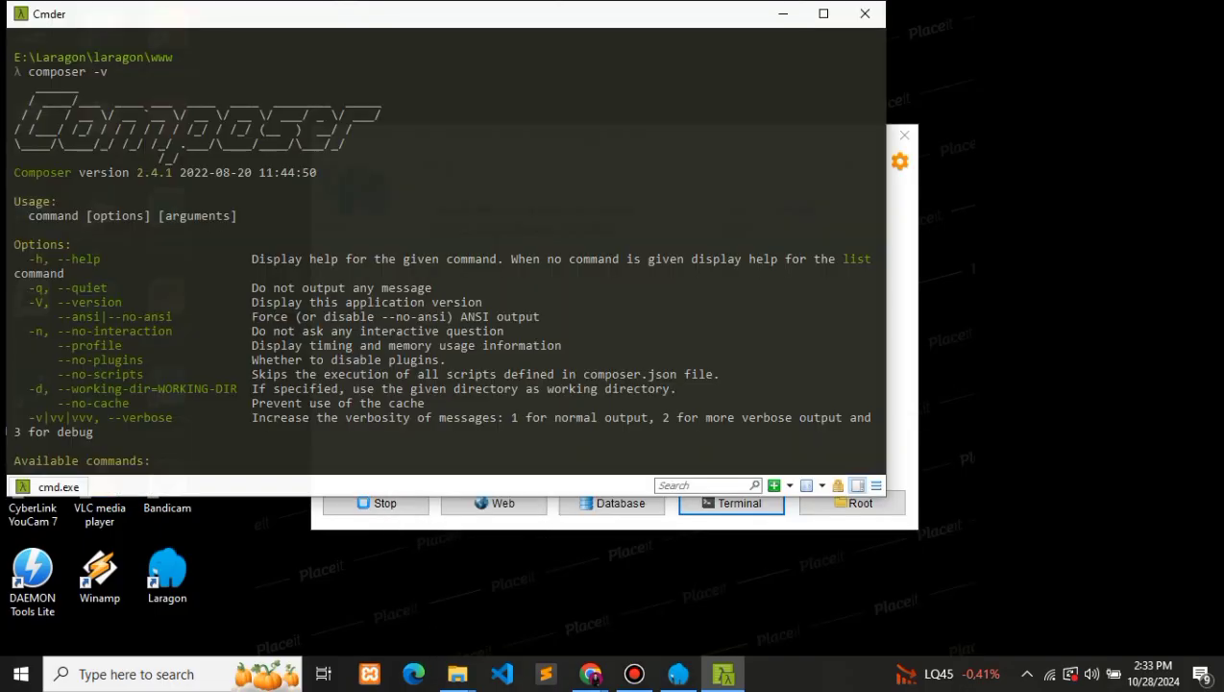
pyautogui.moveTo(626, 13); pyautogui.dragTo(756, 76)
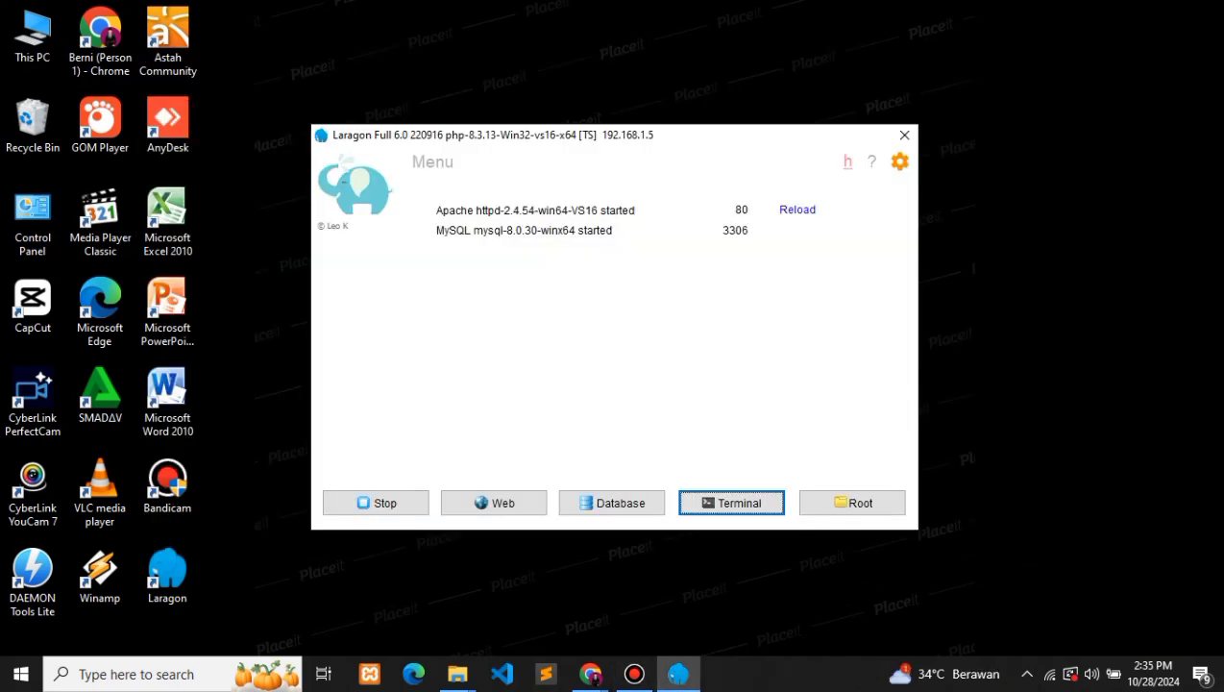
# Step: Check which Node.js version is selected in Laragon's list of installed Node.js versions
pyautogui.rightClick(666, 264)
pyautogui.moveTo(714, 419)
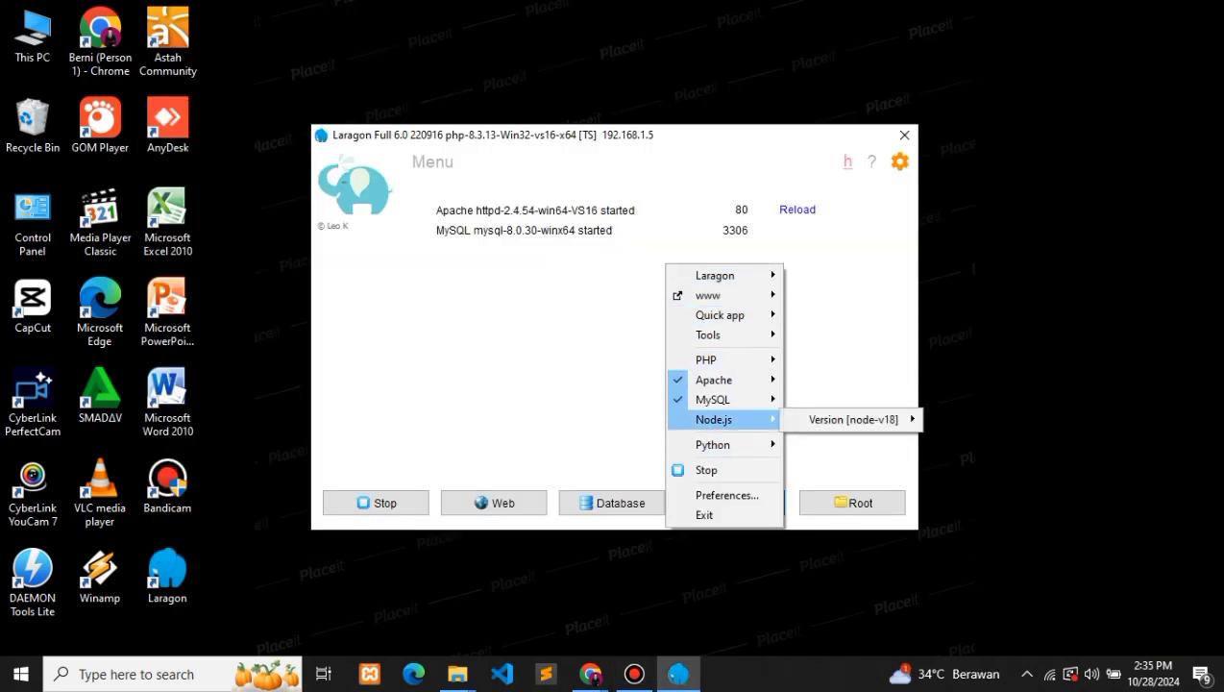
pyautogui.moveTo(854, 419)
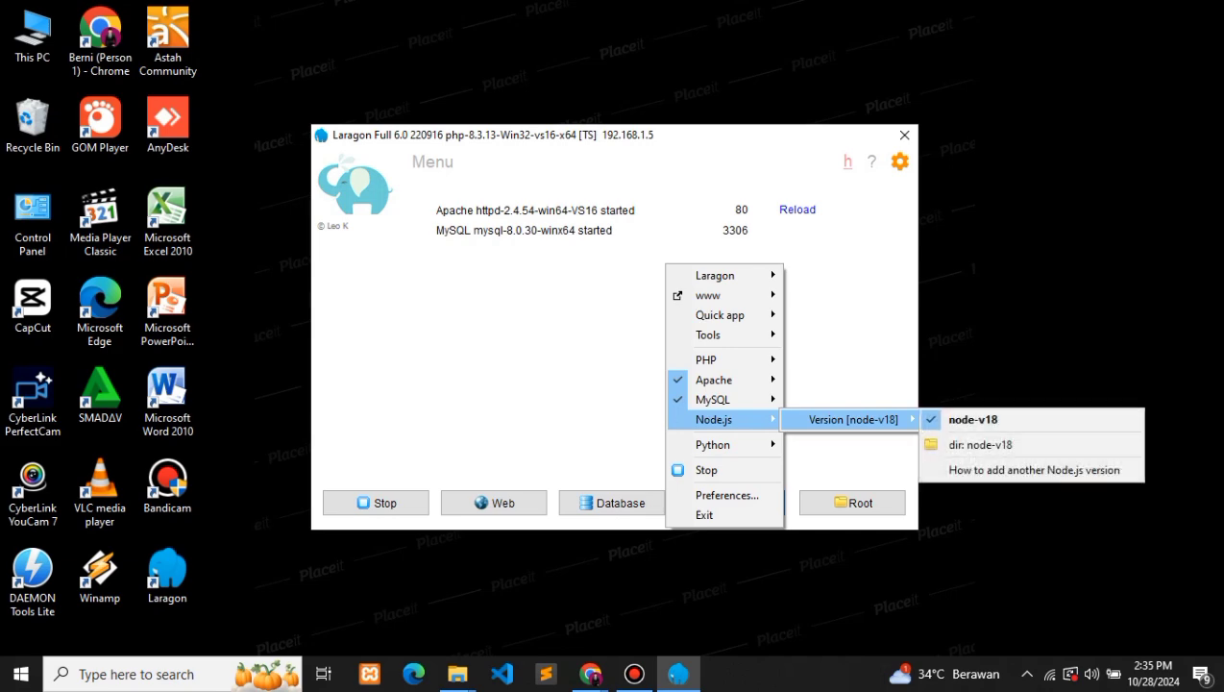
pyautogui.click(1038, 538)
# Step: Switch to Chrome and open the download page of the Node.js website
pyautogui.click(590, 674)
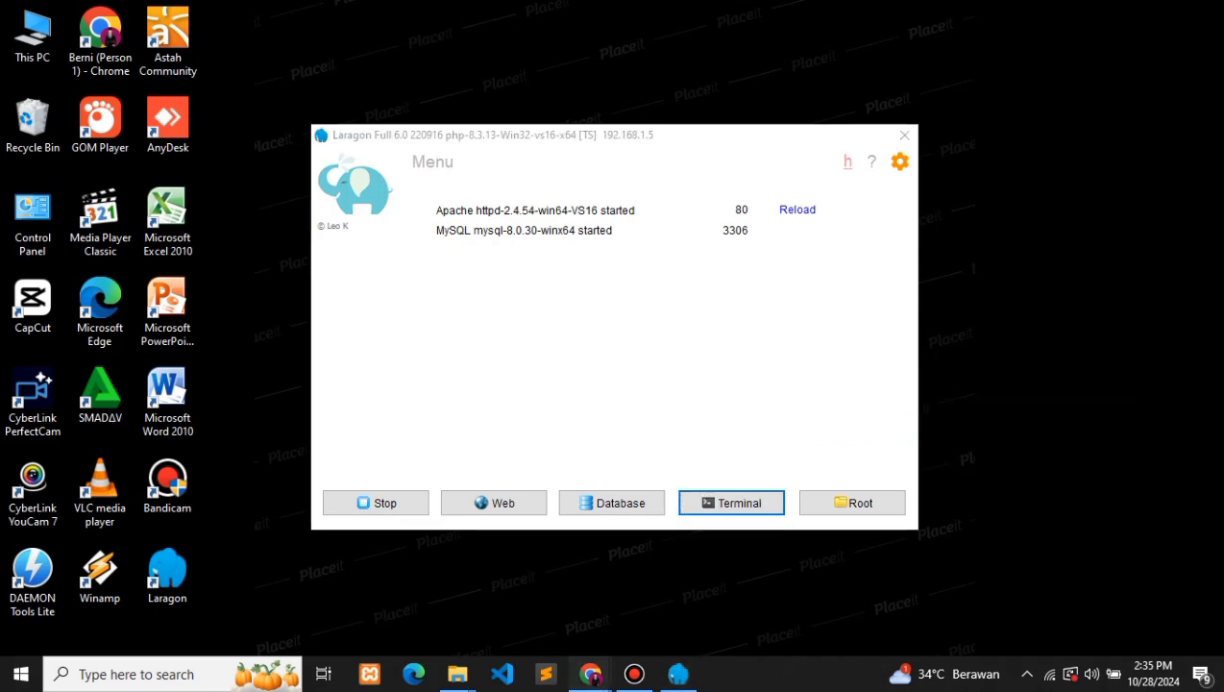
pyautogui.click(682, 596)
pyautogui.hotkey('ctrl', '3')
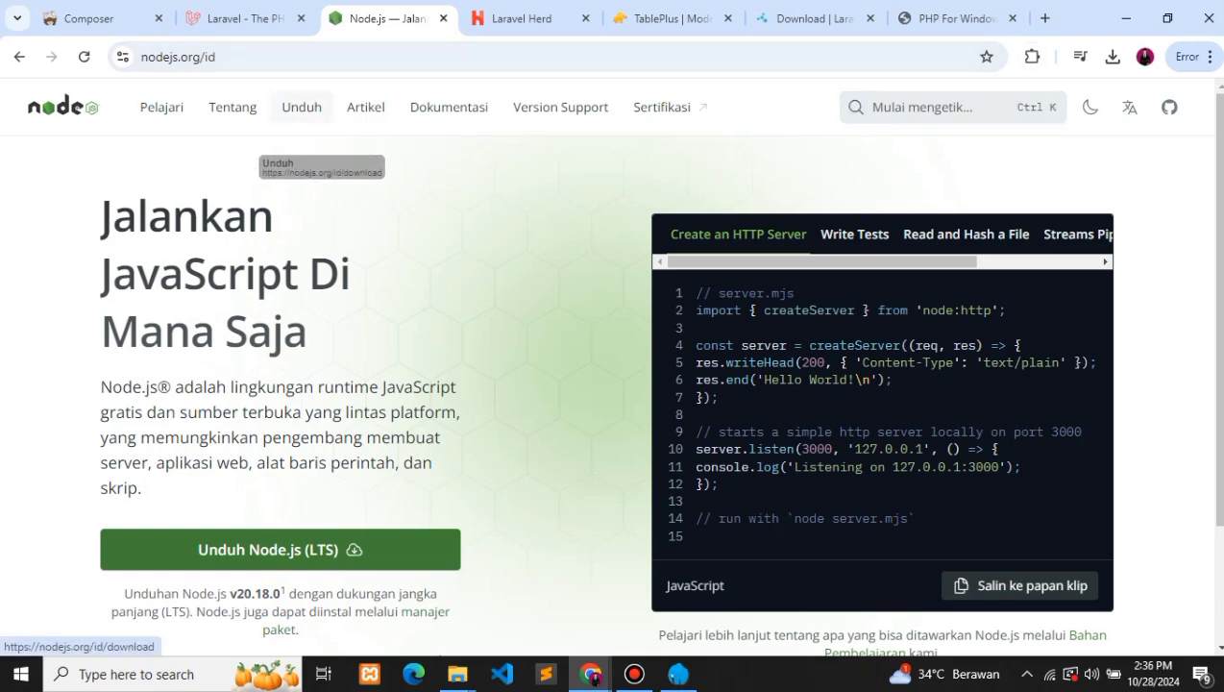
pyautogui.click(300, 107)
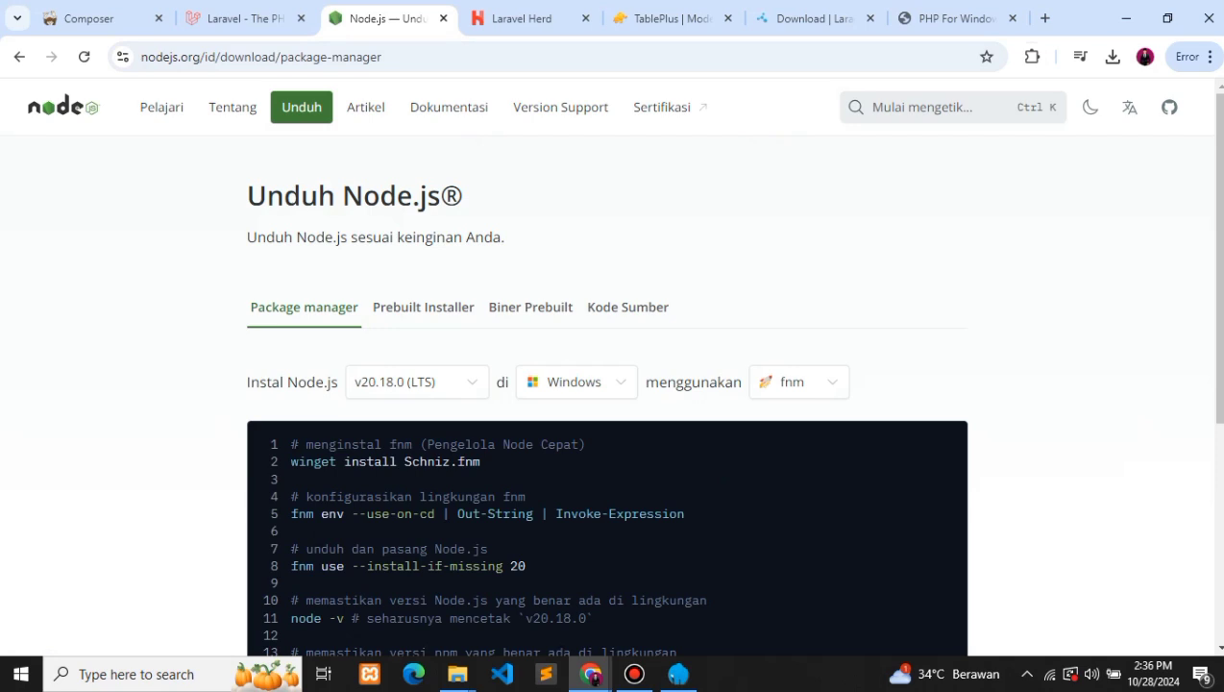
# Step: Look through the Node.js package manager instructions and the available versions, keeping v20.18.0 (LTS) selected
pyautogui.scroll(-1, 606, 385)
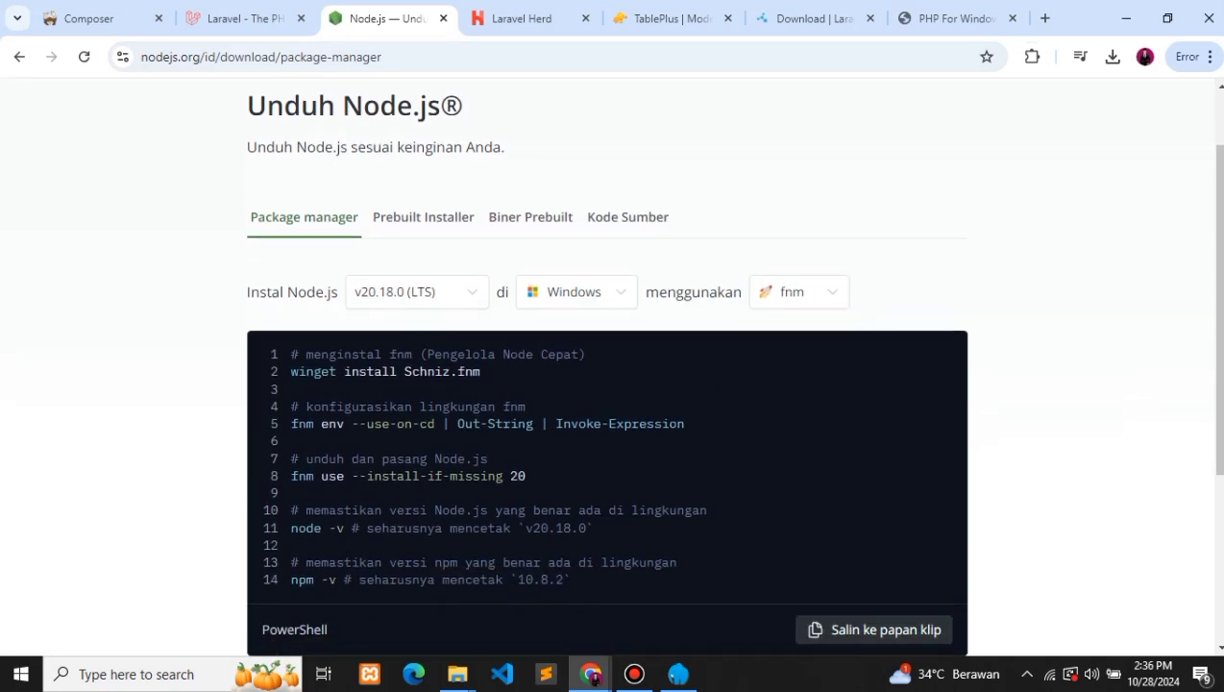
pyautogui.scroll(-1, 607, 384)
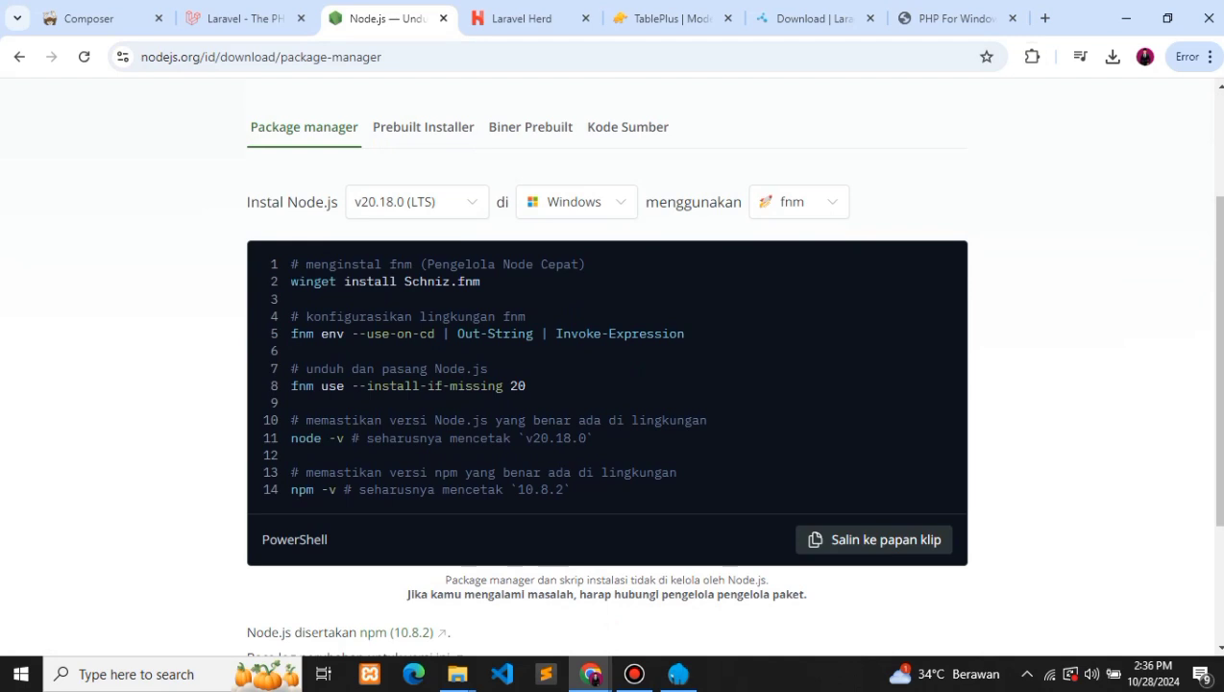
pyautogui.click(416, 201)
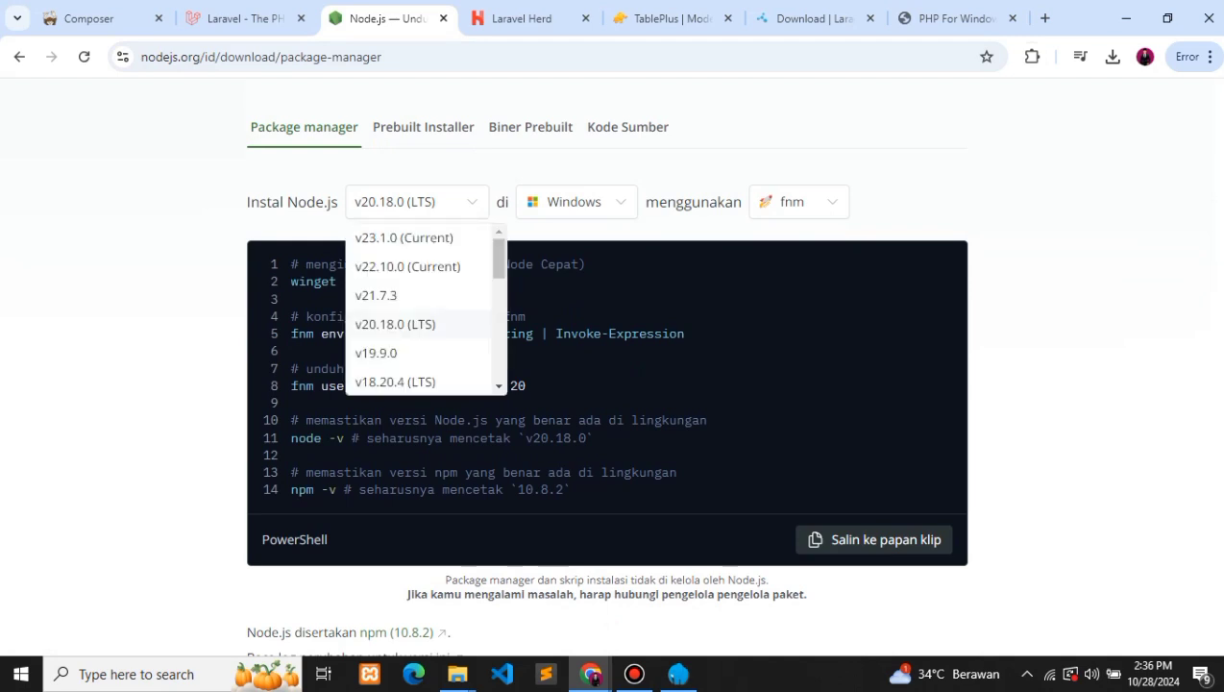
pyautogui.press('Escape')
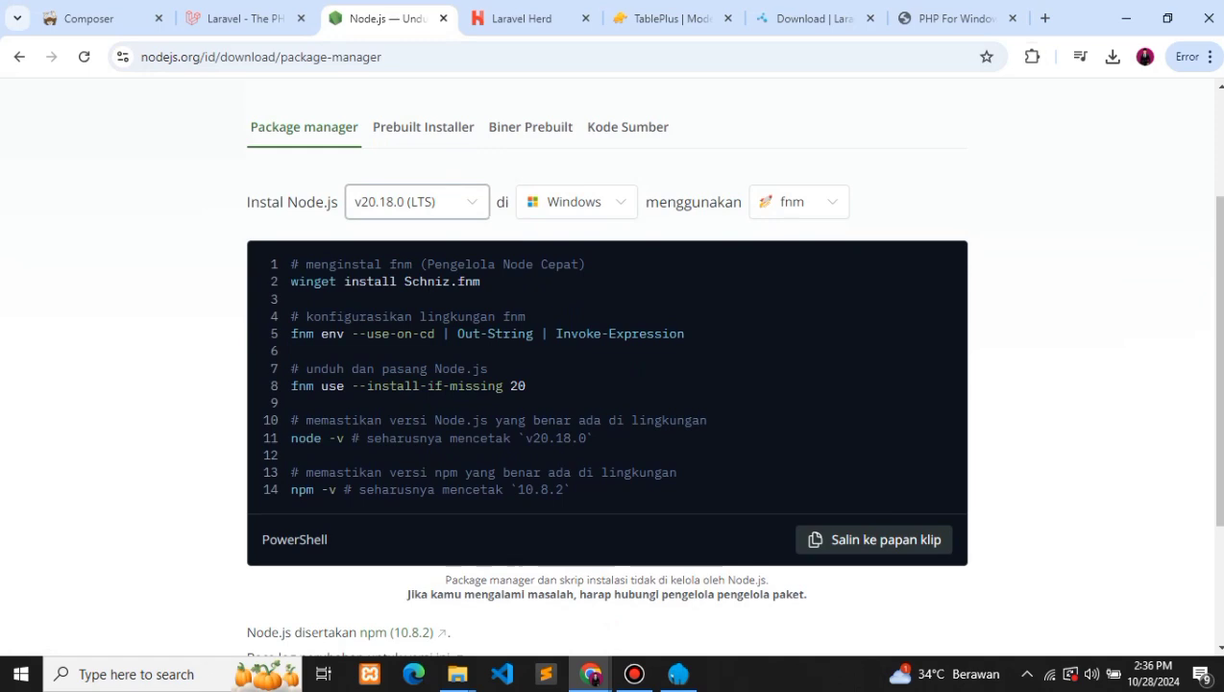
pyautogui.scroll(-2, 606, 365)
pyautogui.scroll(3, 606, 365)
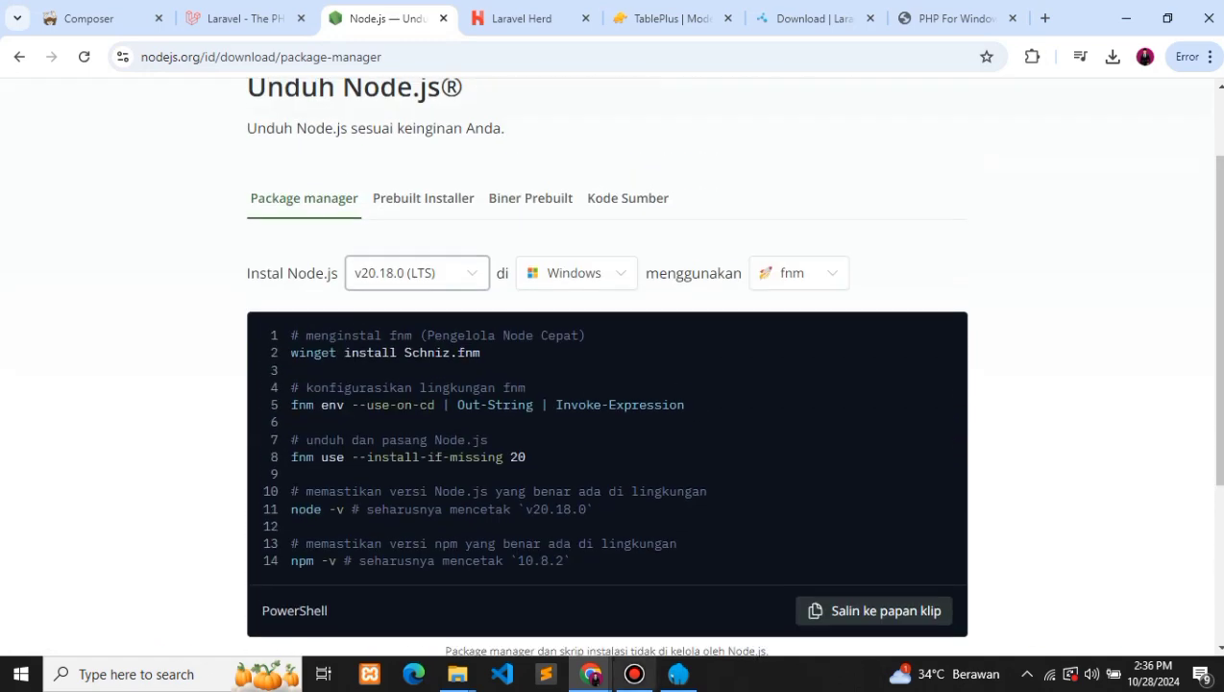
# Step: Download the Node.js v20.18.0 (LTS) prebuilt installer for Windows x64
pyautogui.click(423, 197)
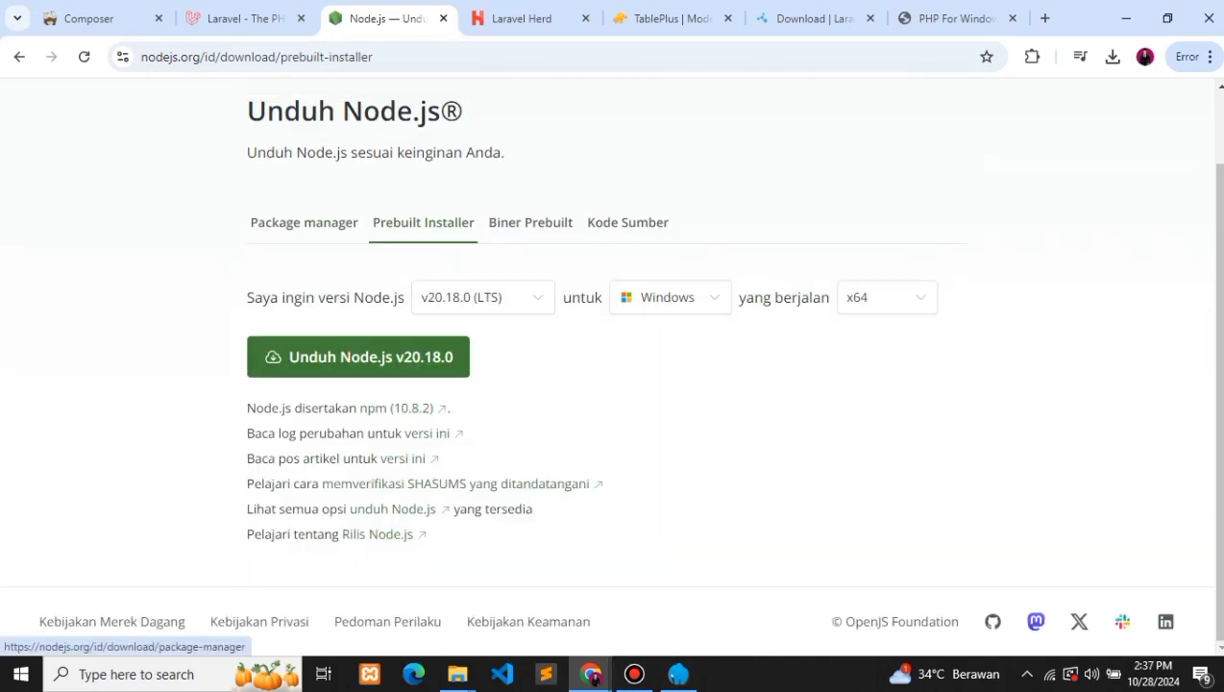
pyautogui.click(304, 222)
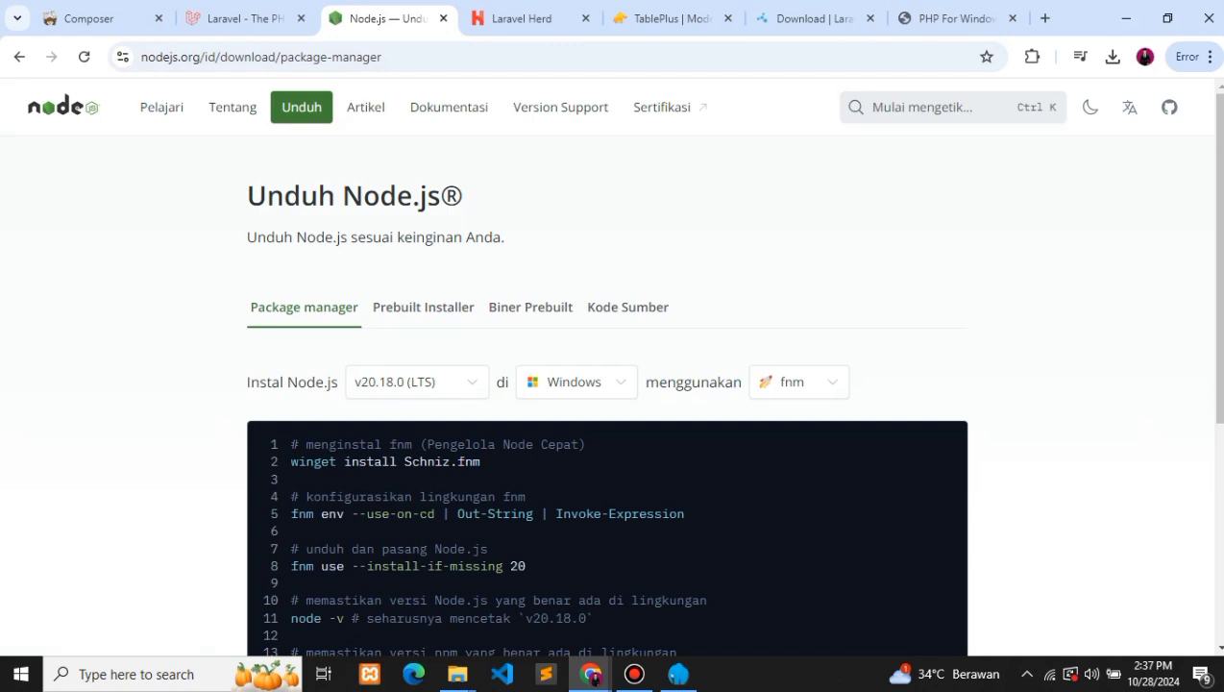
pyautogui.click(423, 307)
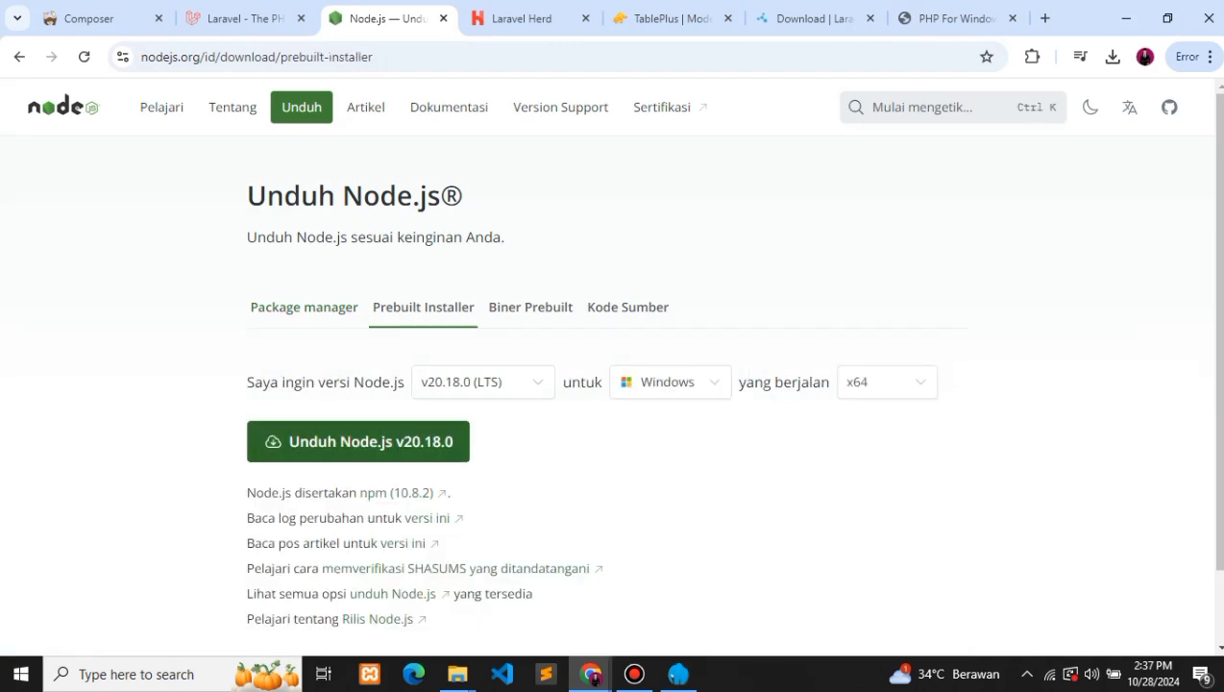
pyautogui.click(357, 442)
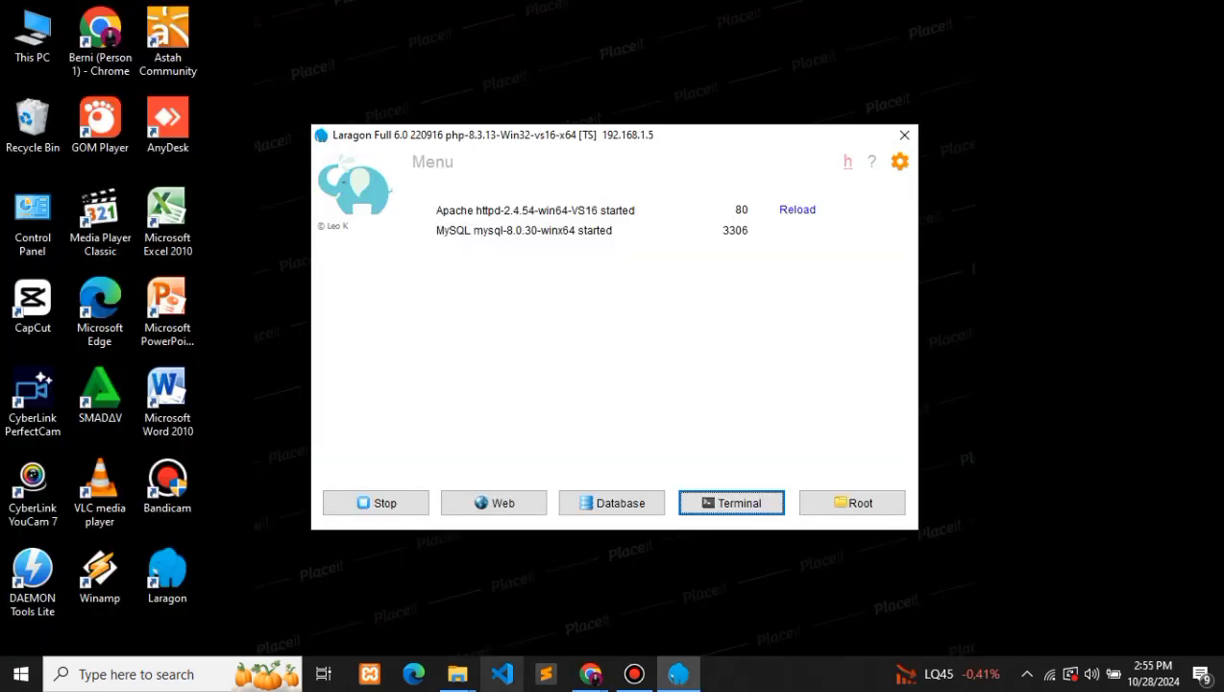
# Step: Switch to the Downloads folder in File Explorer and cut the node-v20.18.0-win-x64 ZIP archive
pyautogui.moveTo(457, 674)
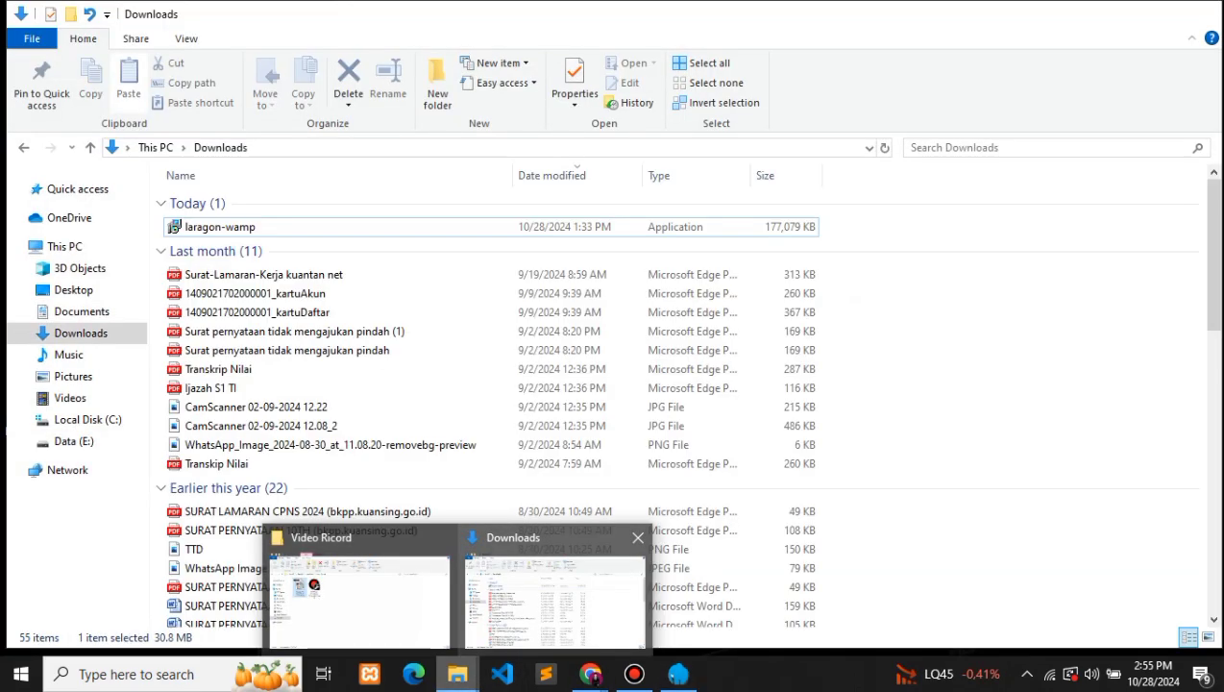
pyautogui.click(555, 601)
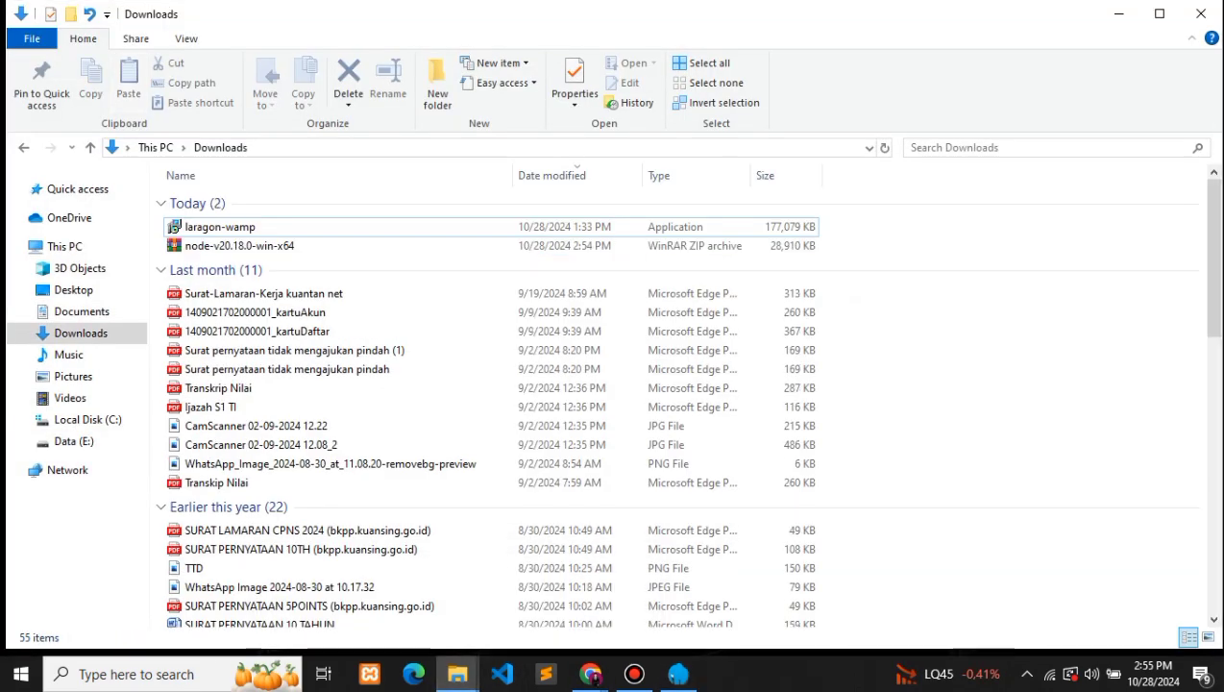
pyautogui.click(221, 246)
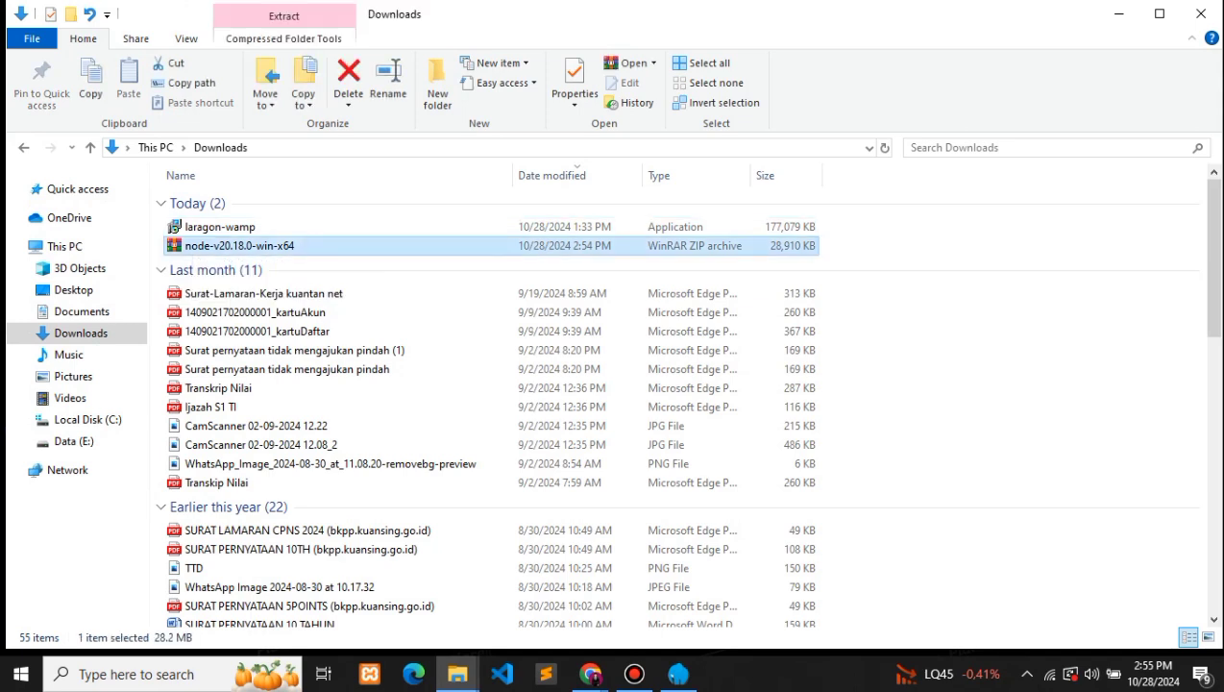
pyautogui.rightClick(221, 246)
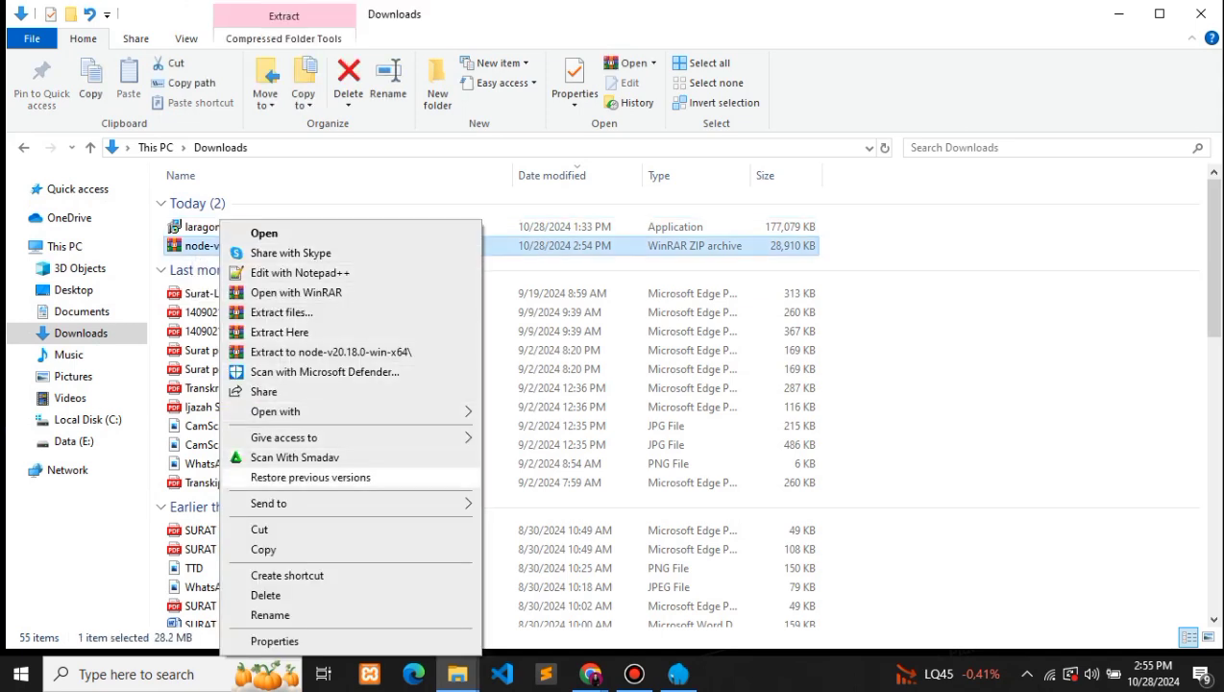
pyautogui.click(317, 530)
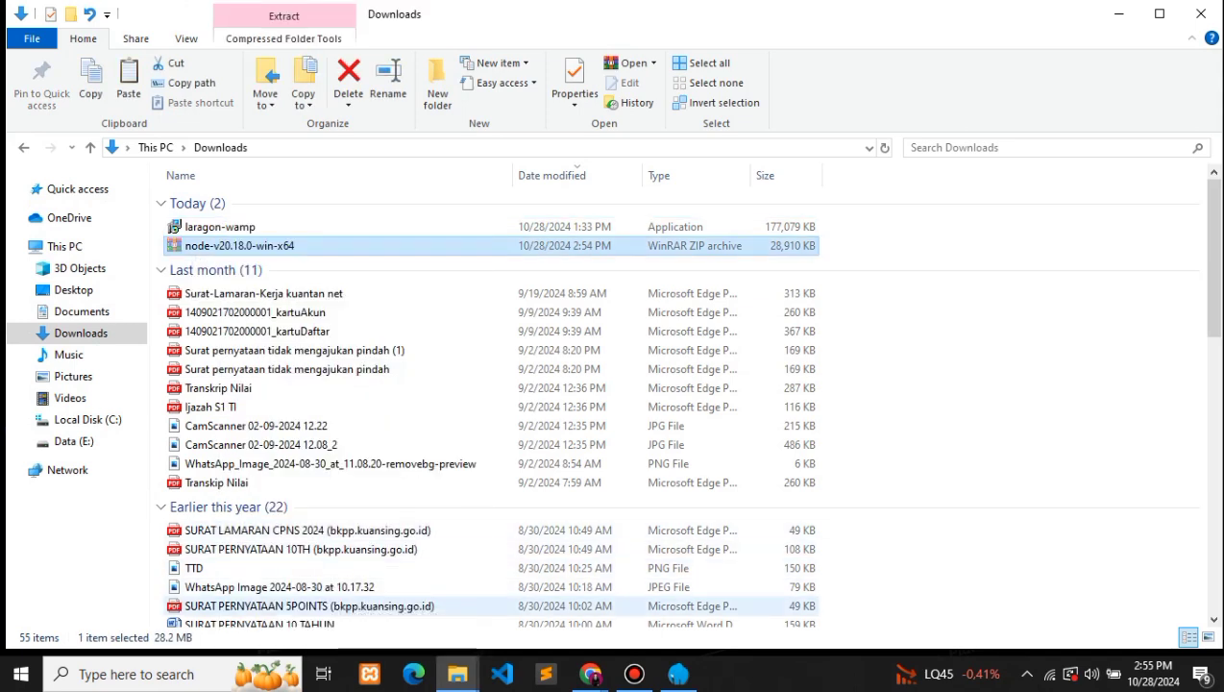
# Step: Paste the cut node-v20.18.0-win-x64 ZIP archive into the E:\Laragon\laragon\bin\nodejs folder
pyautogui.moveTo(457, 673)
pyautogui.click(365, 586)
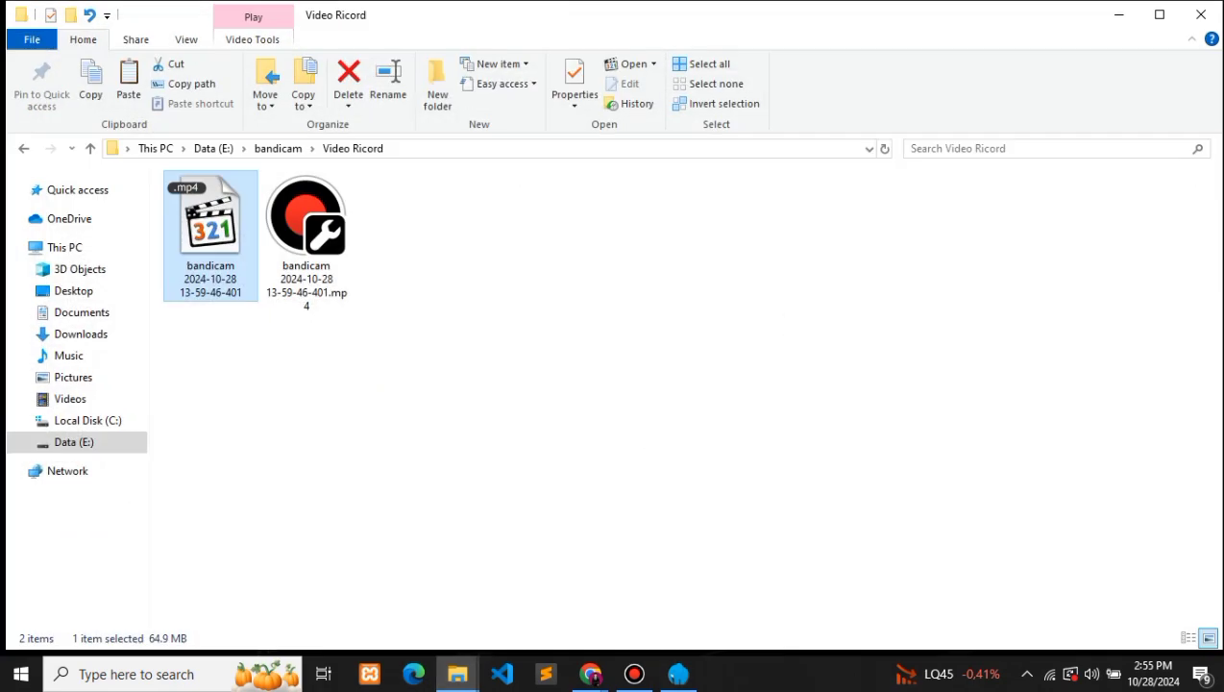
pyautogui.click(74, 442)
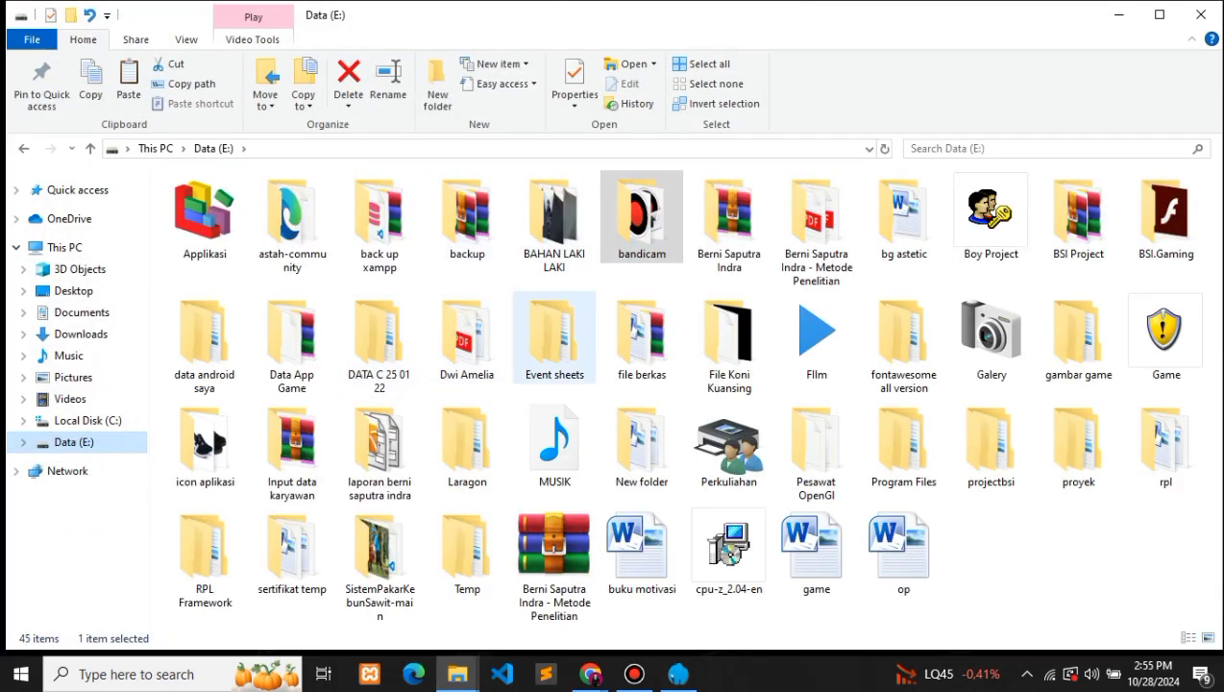
pyautogui.doubleClick(467, 442)
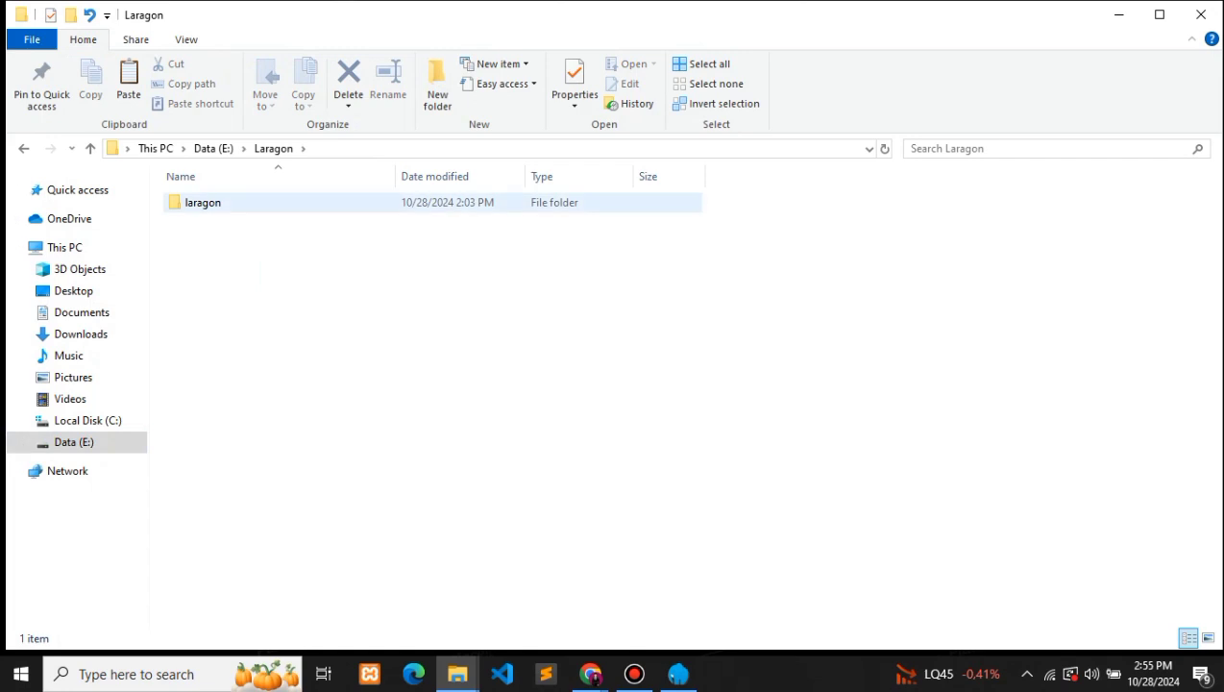
pyautogui.doubleClick(202, 202)
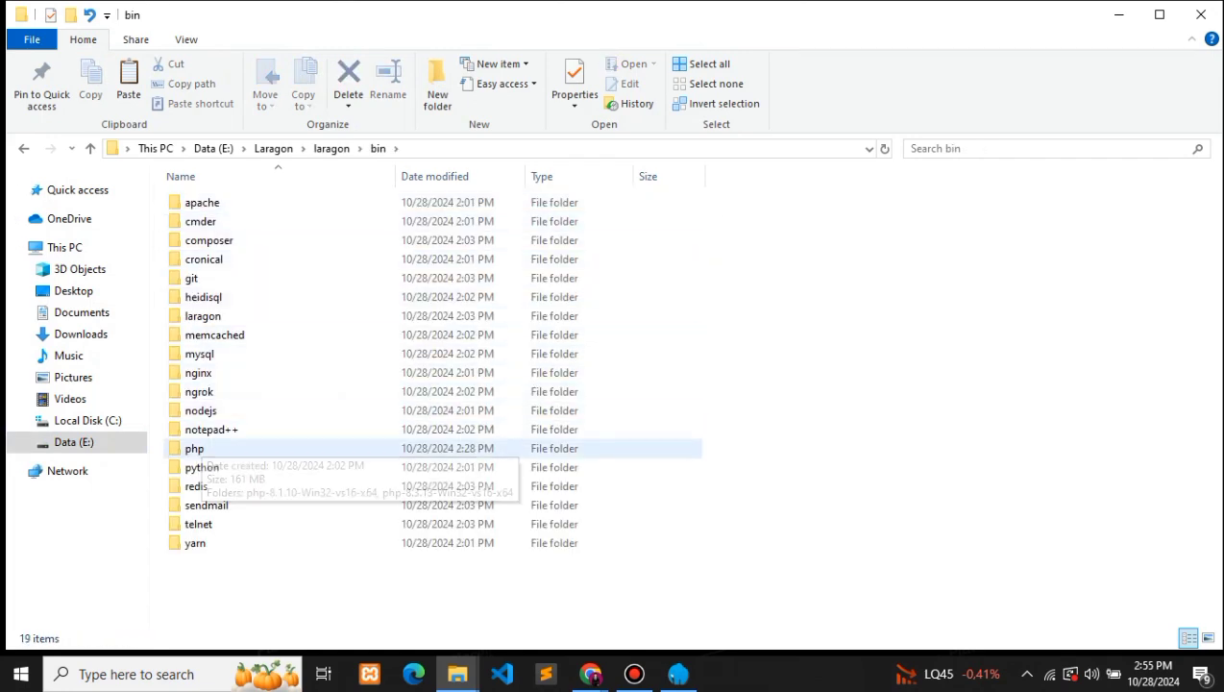
pyautogui.doubleClick(202, 410)
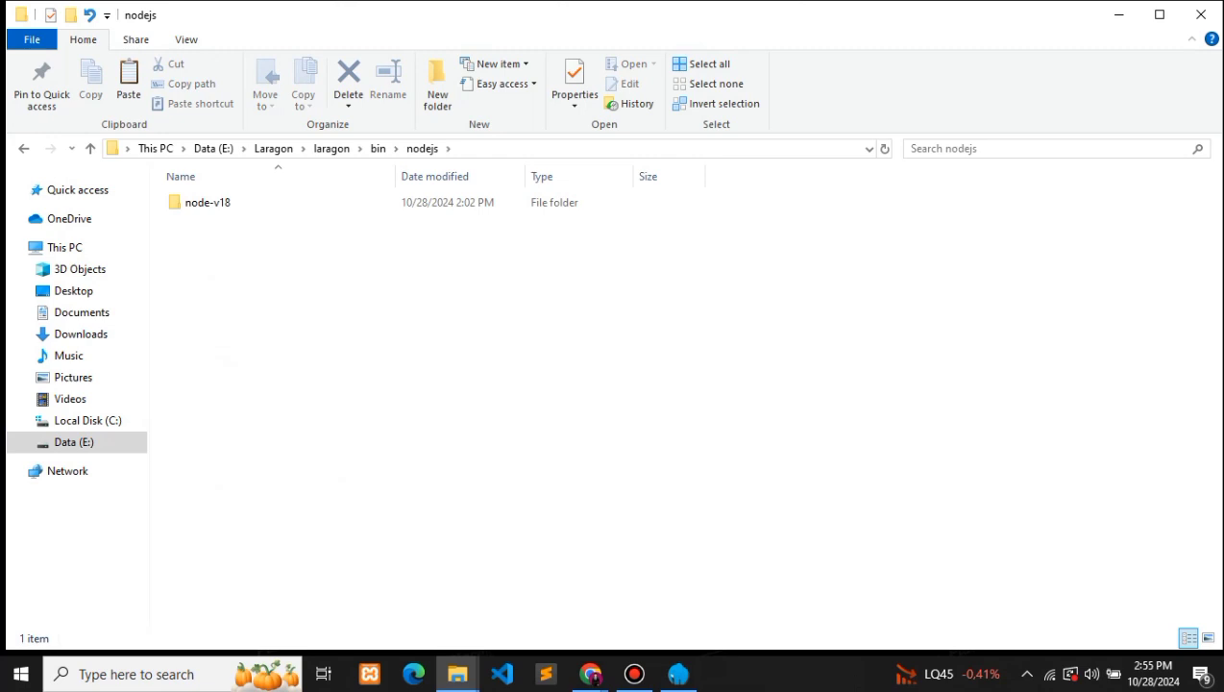
pyautogui.rightClick(274, 249)
pyautogui.click(317, 375)
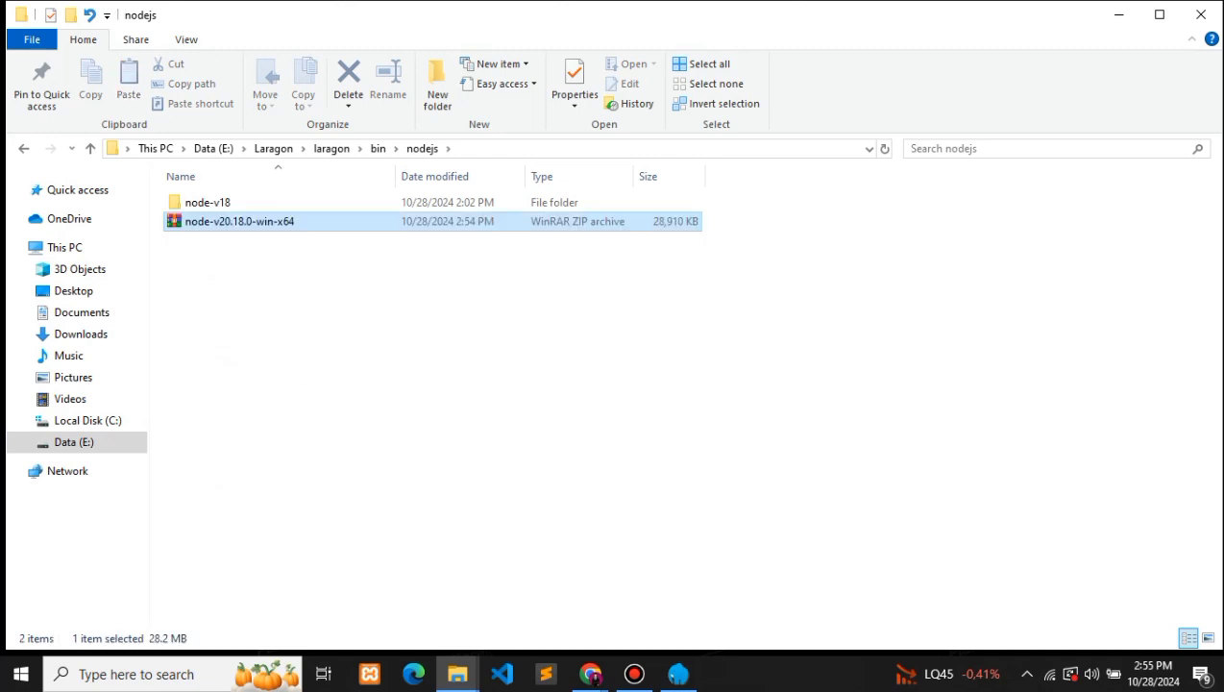
# Step: Extract the node-v20.18.0-win-x64 archive directly into the nodejs folder and delete the ZIP file
pyautogui.press('F2')
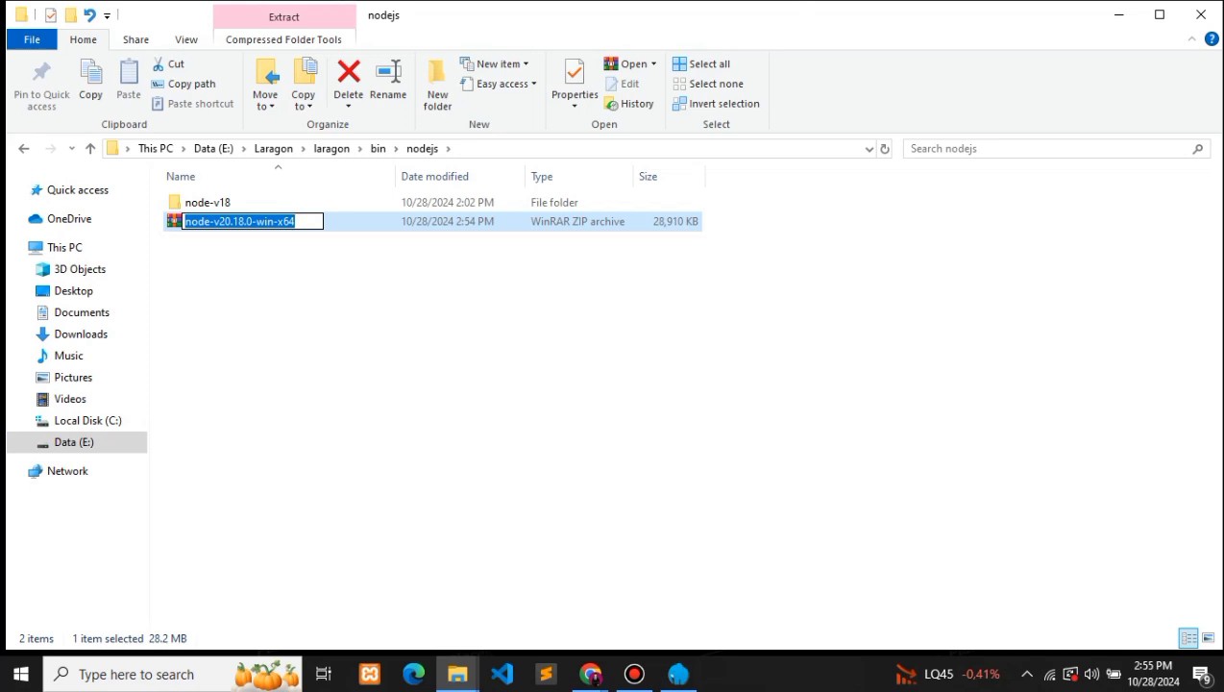
pyautogui.press('Return')
pyautogui.rightClick(296, 229)
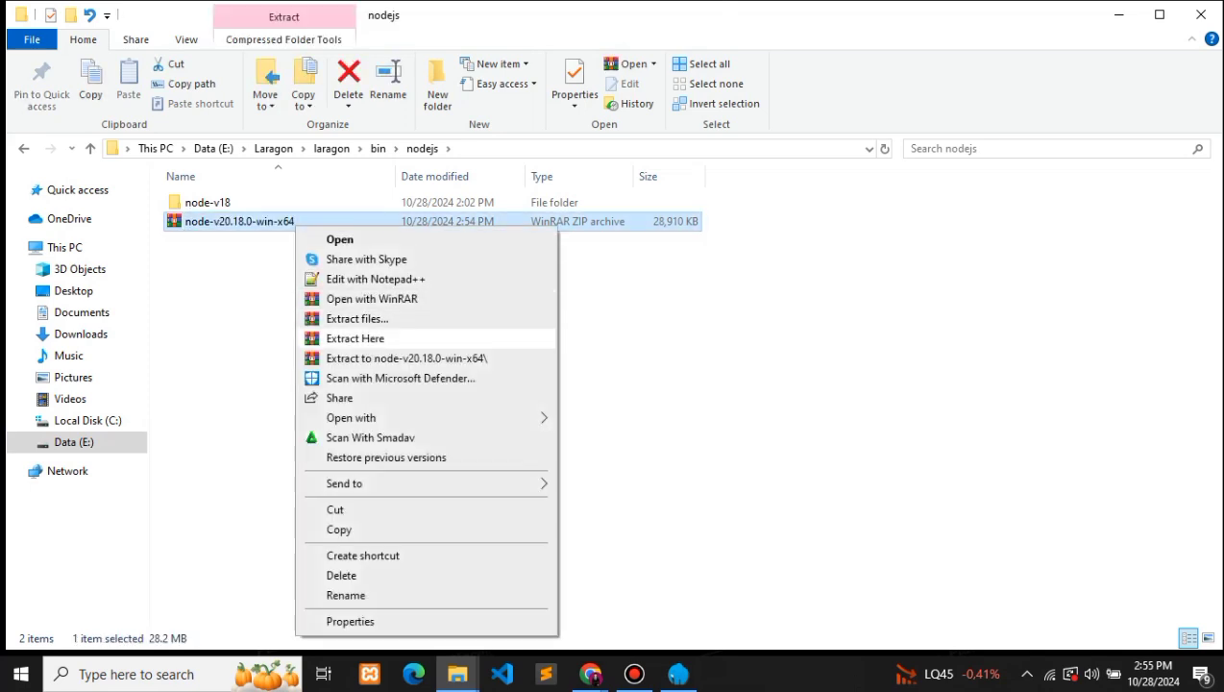
pyautogui.click(355, 338)
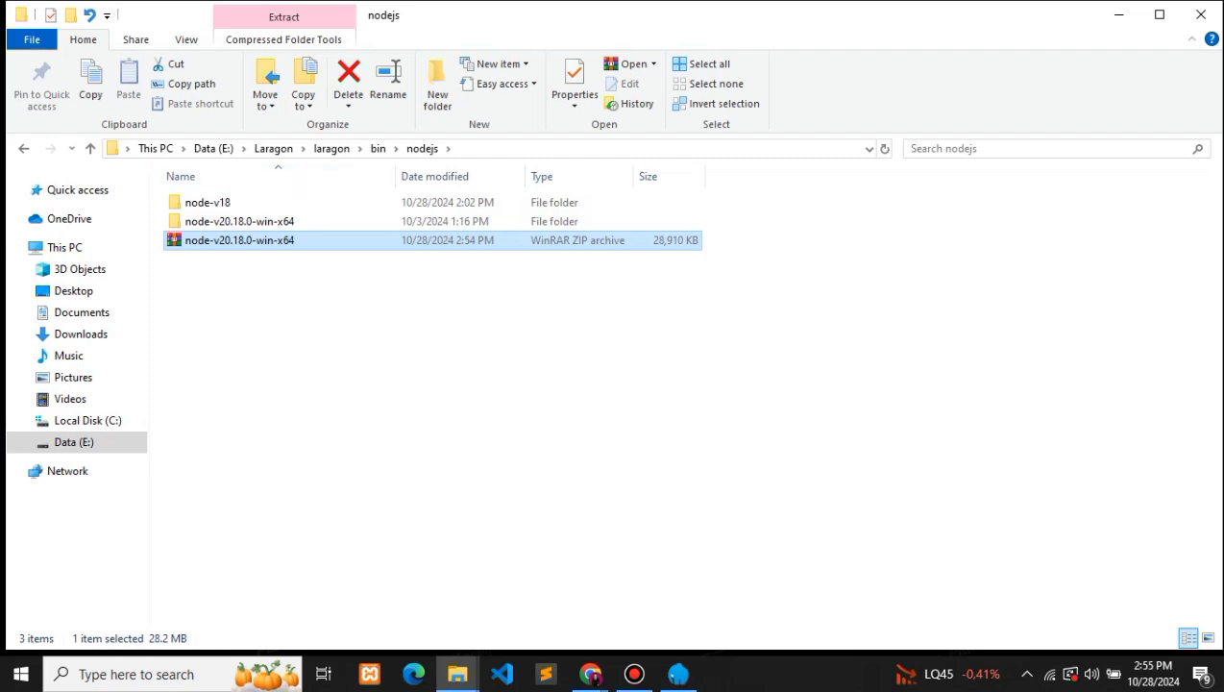
pyautogui.click(347, 82)
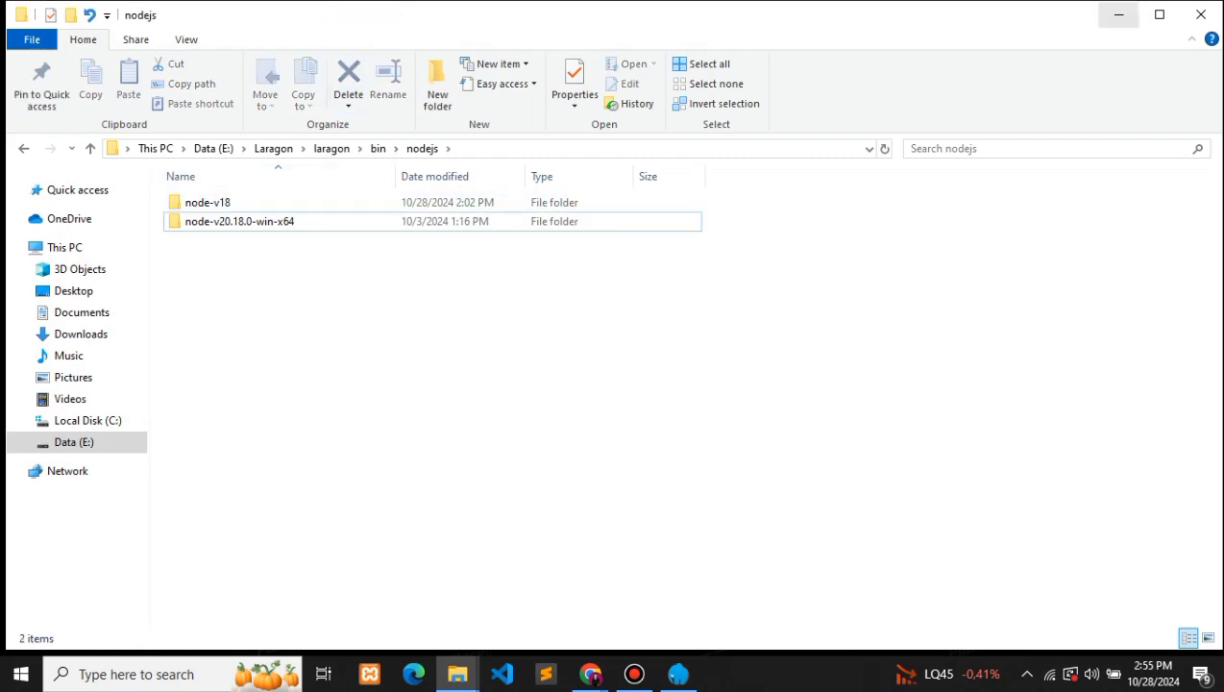
# Step: Minimize the File Explorer windows, return to Laragon and switch its Node.js version to node-v20.18.0-win-x64
pyautogui.click(1117, 14)
pyautogui.click(1118, 14)
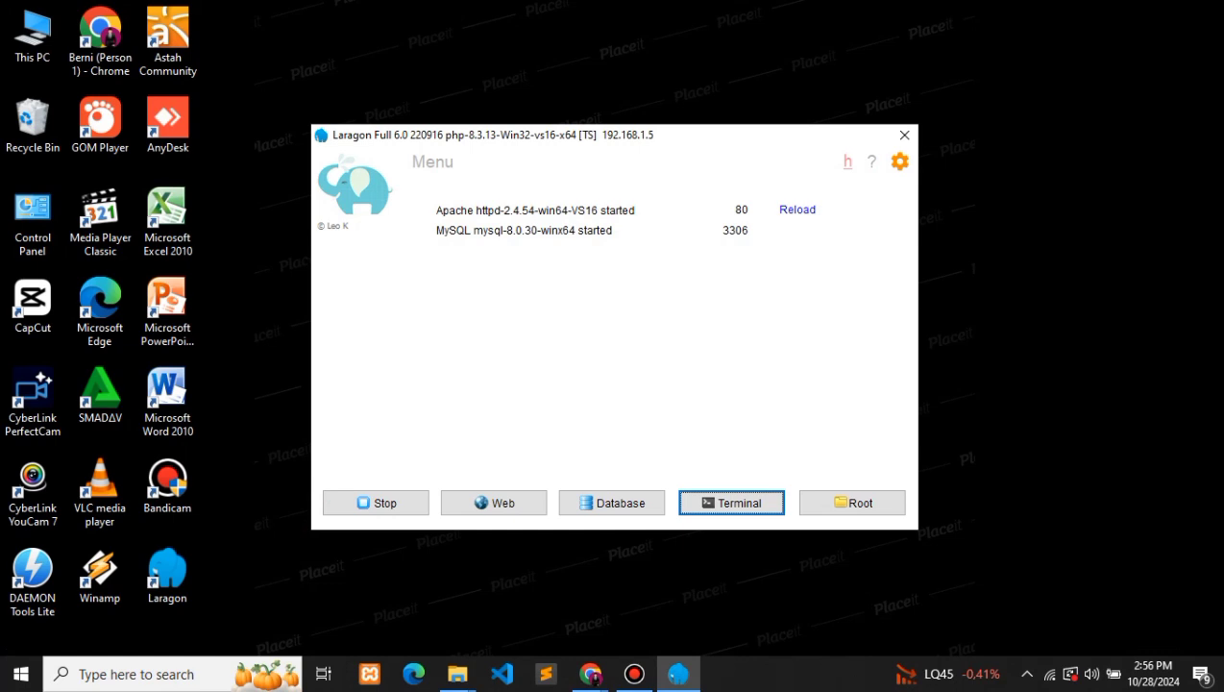
pyautogui.rightClick(985, 220)
pyautogui.click(1033, 271)
pyautogui.rightClick(641, 308)
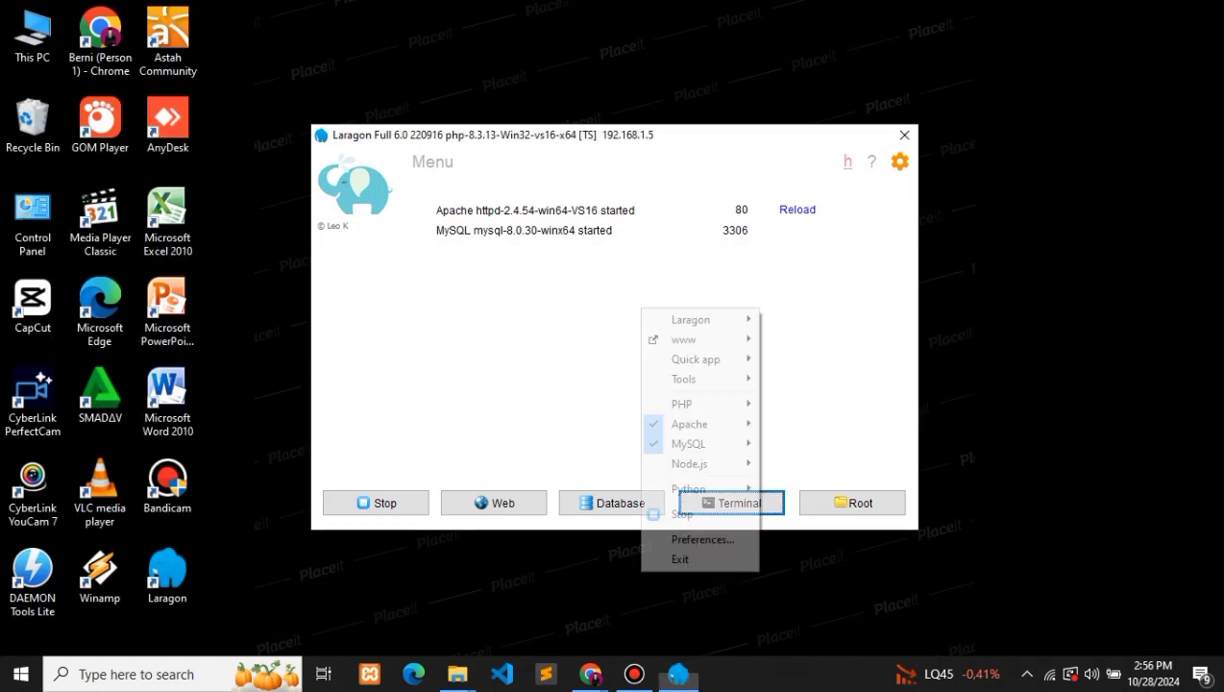
pyautogui.moveTo(689, 463)
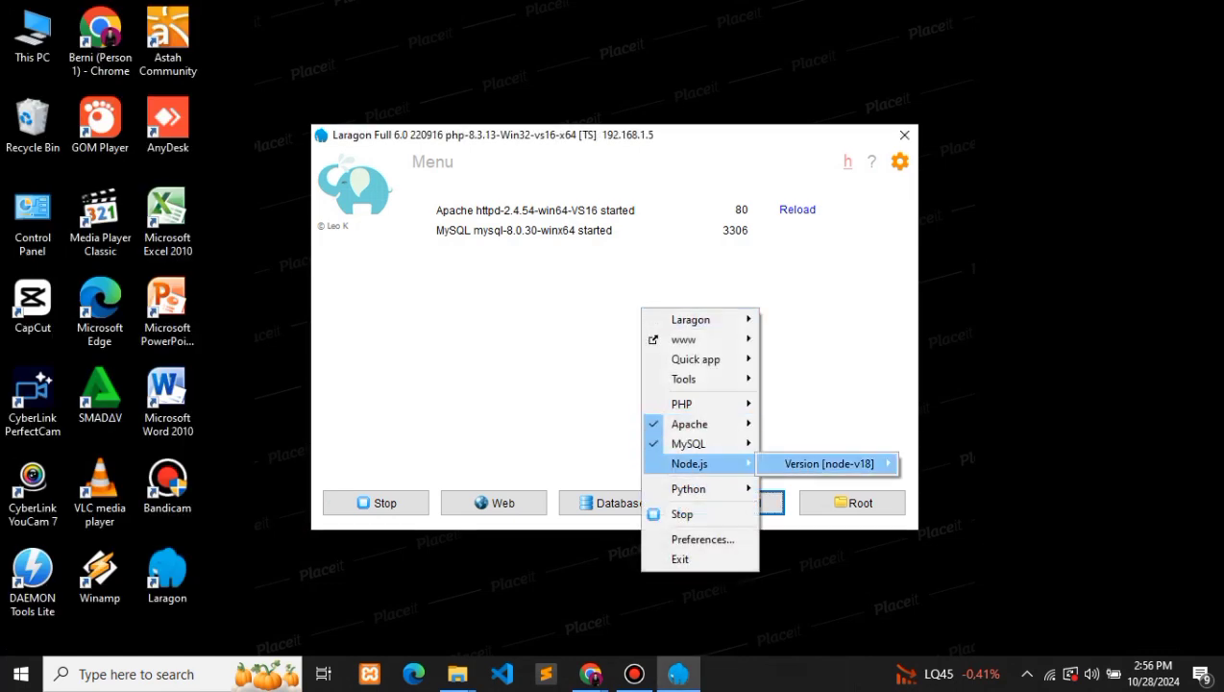
pyautogui.moveTo(829, 463)
pyautogui.click(979, 484)
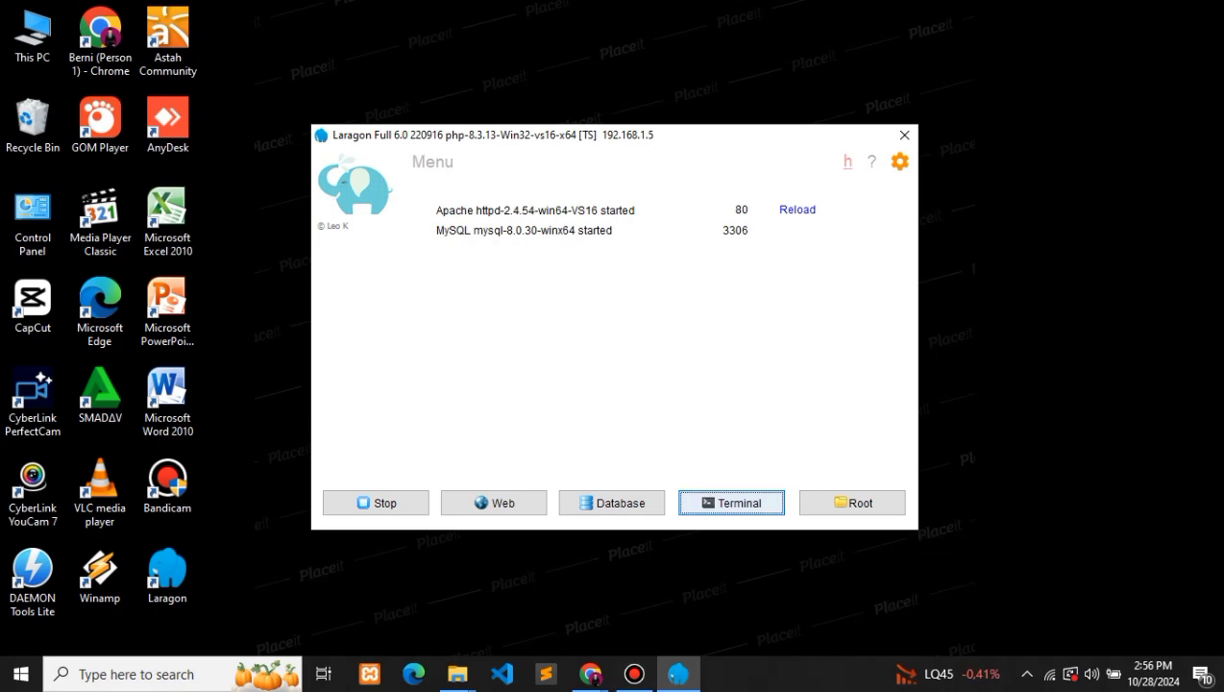
# Step: Check the active Node.js version with node -v in Laragon's terminal, dismissing the ConEmu update offer, and close the terminal
pyautogui.click(731, 503)
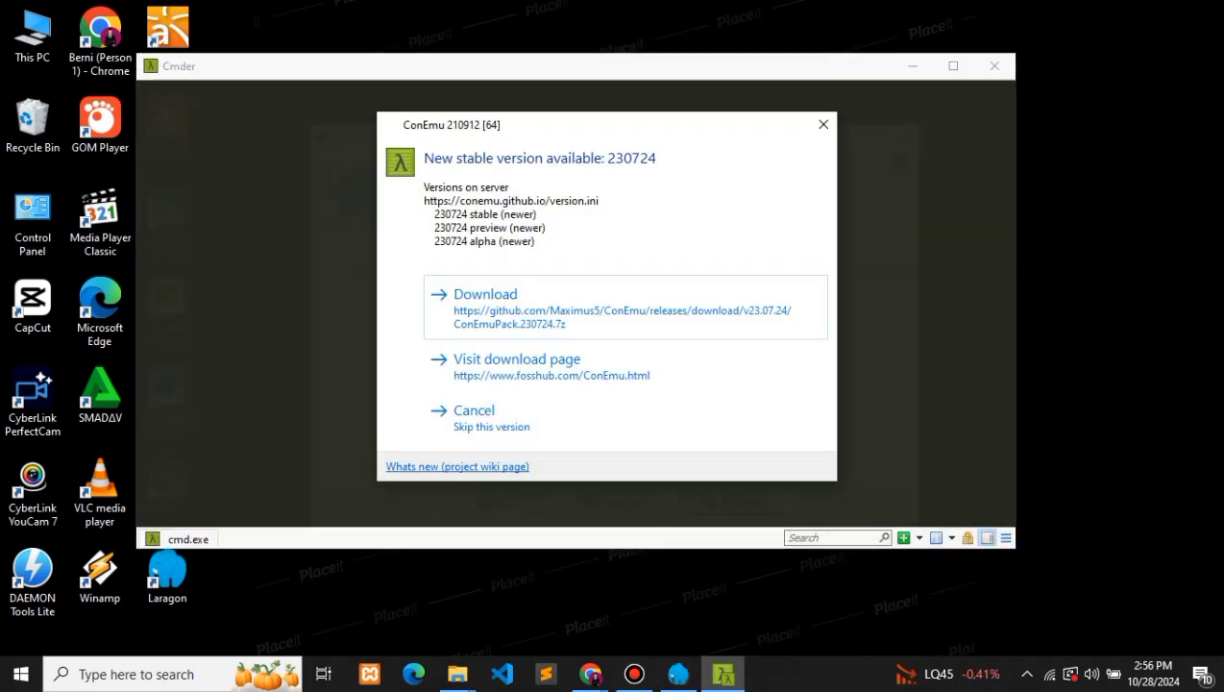
pyautogui.click(824, 124)
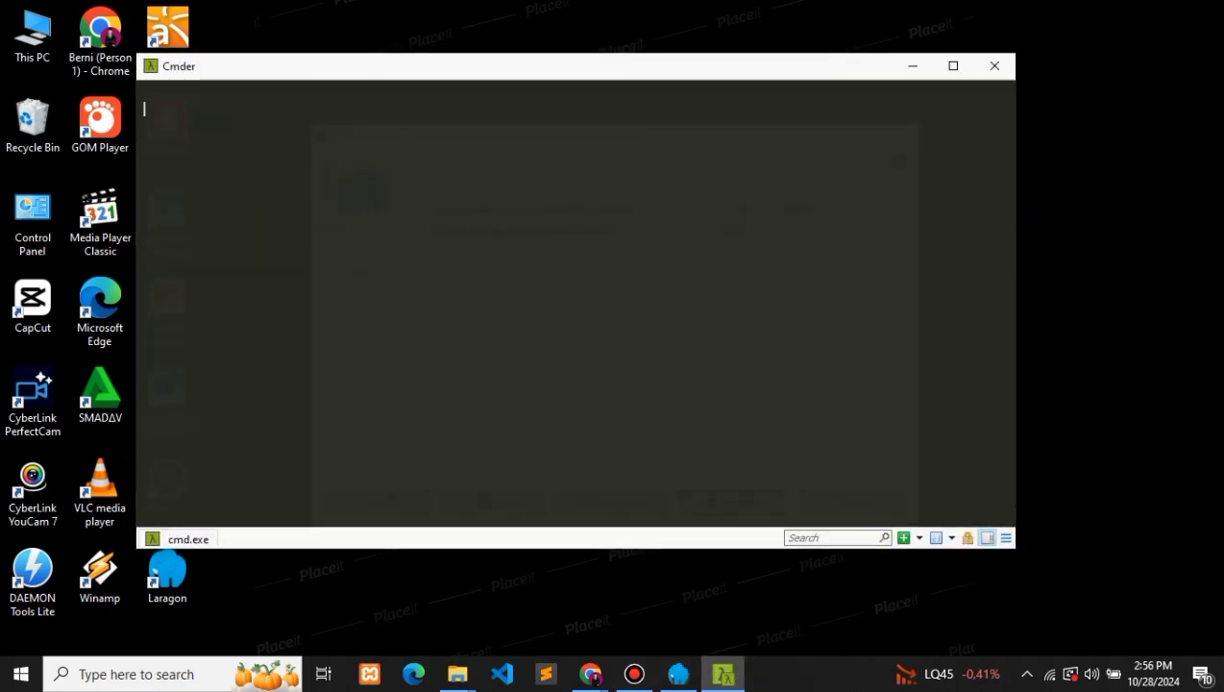
pyautogui.write('node -v')
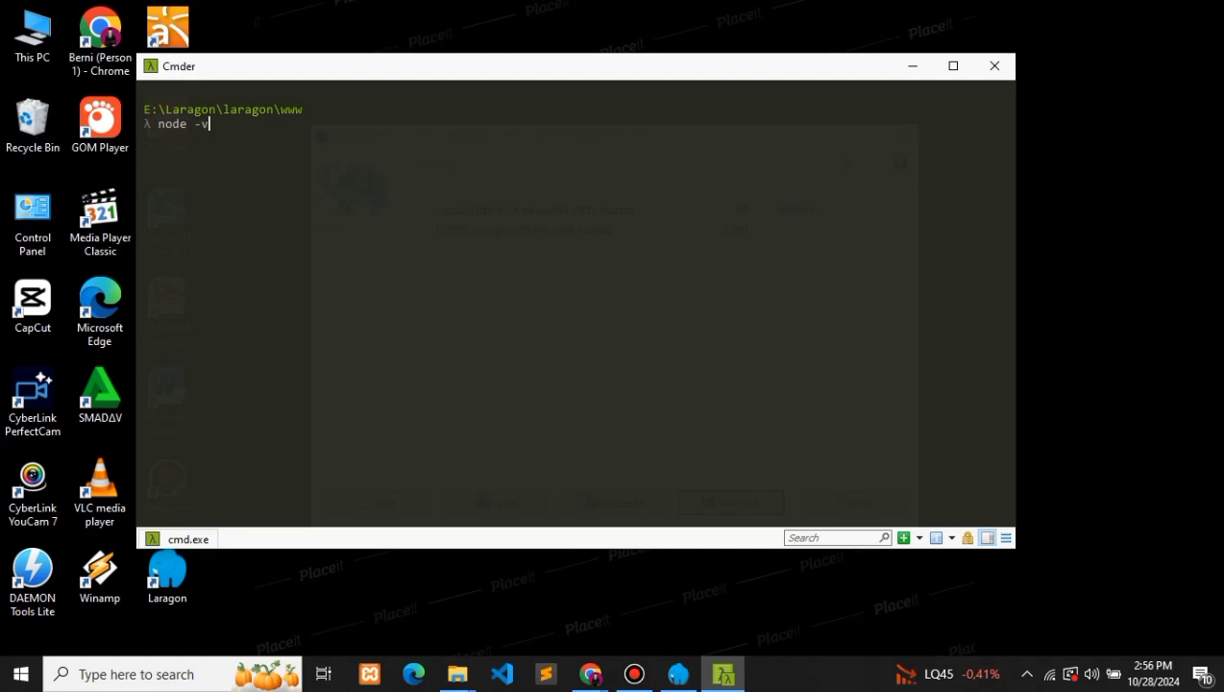
pyautogui.press('Return')
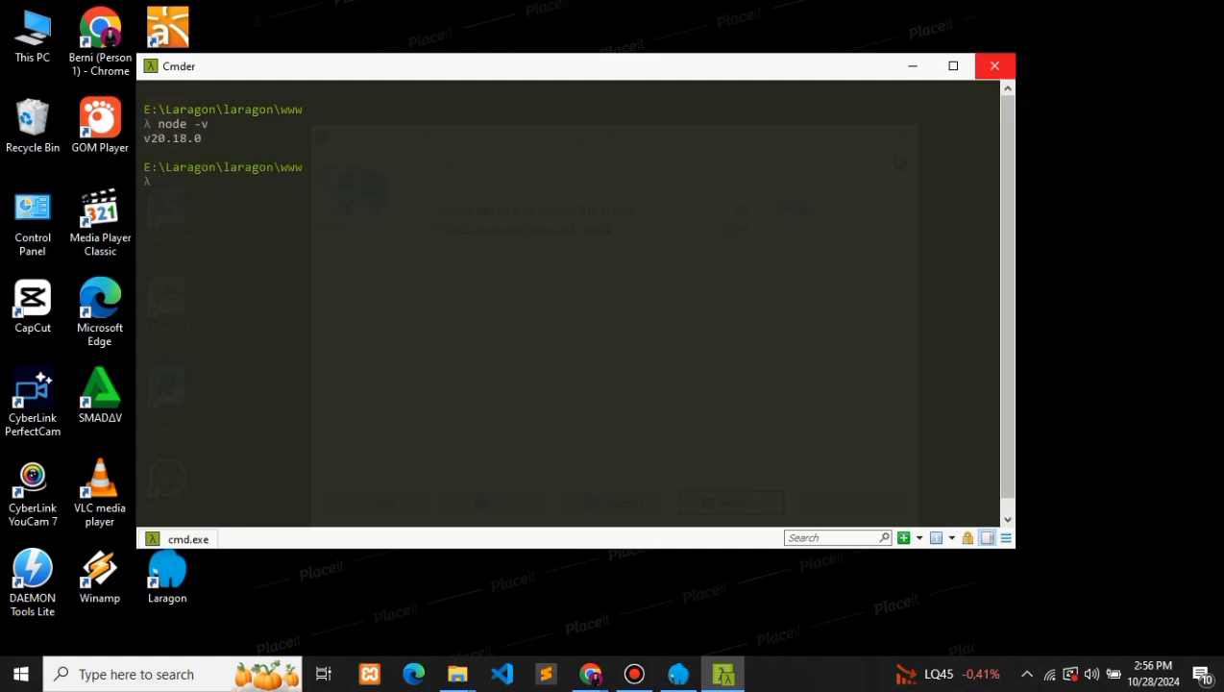
pyautogui.click(994, 66)
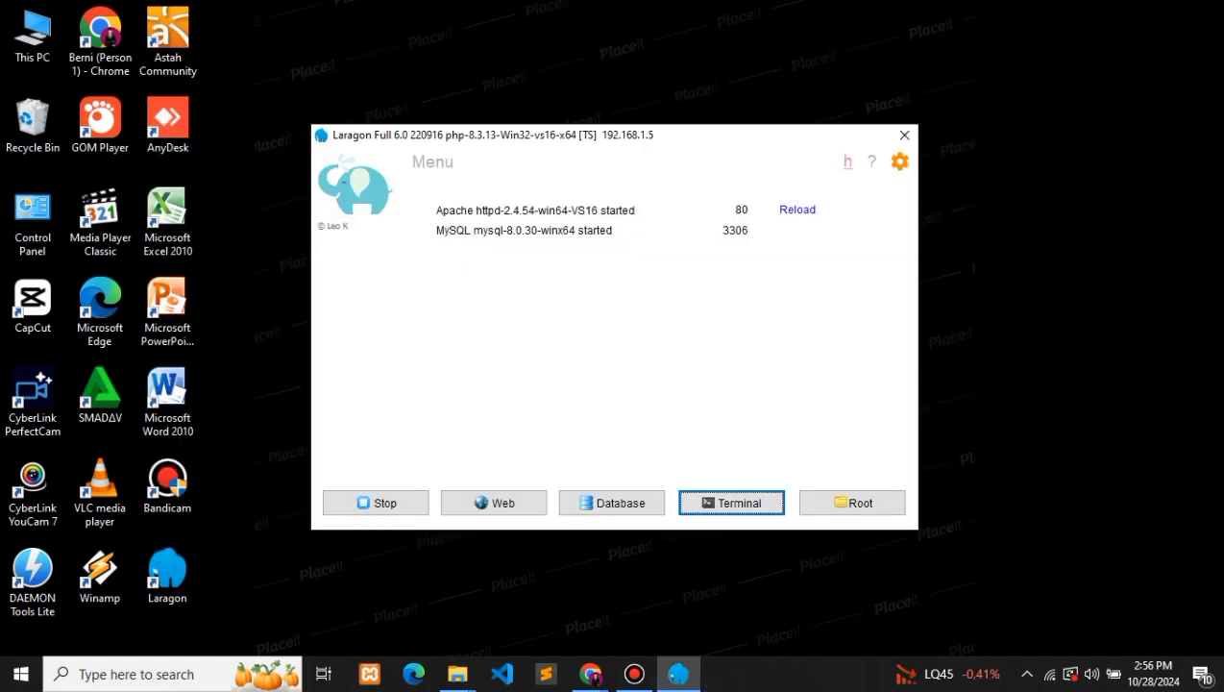